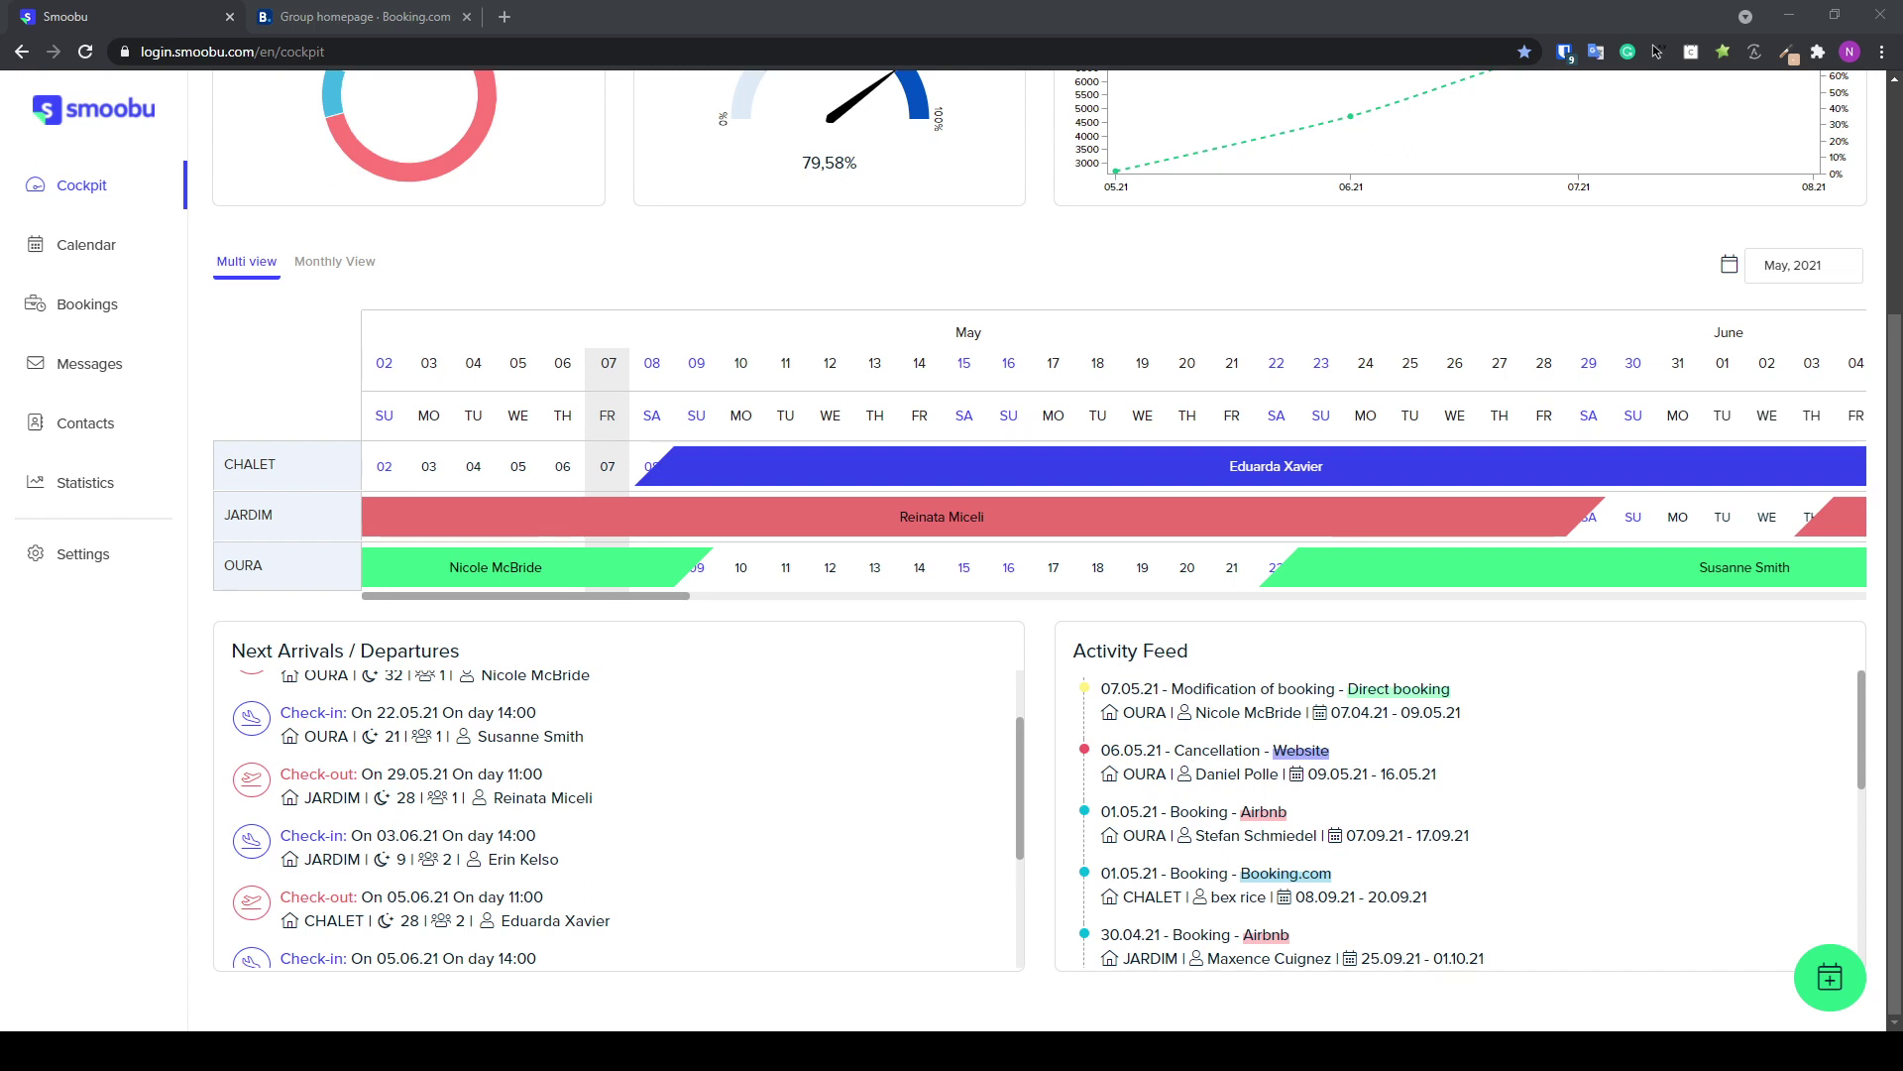
scroll(1457, 818, down, 1)
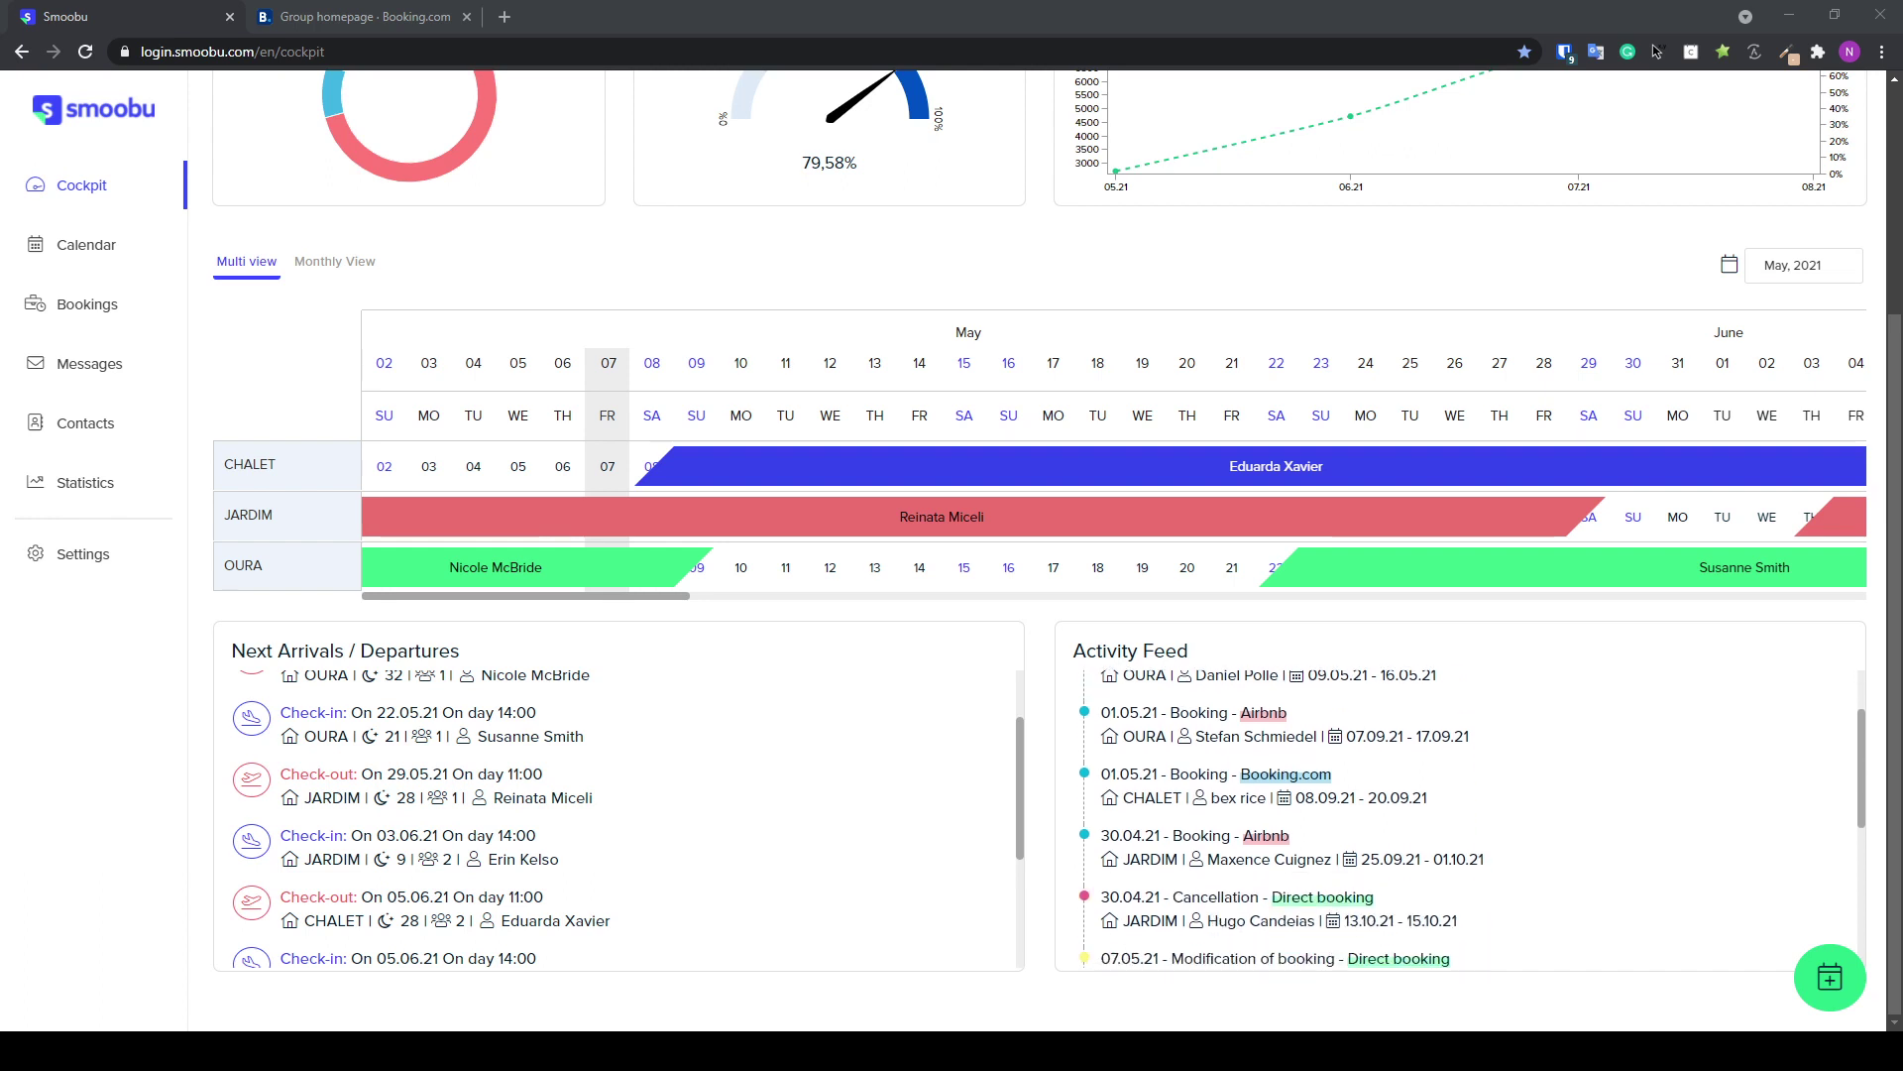
scroll(1457, 818, down, 1)
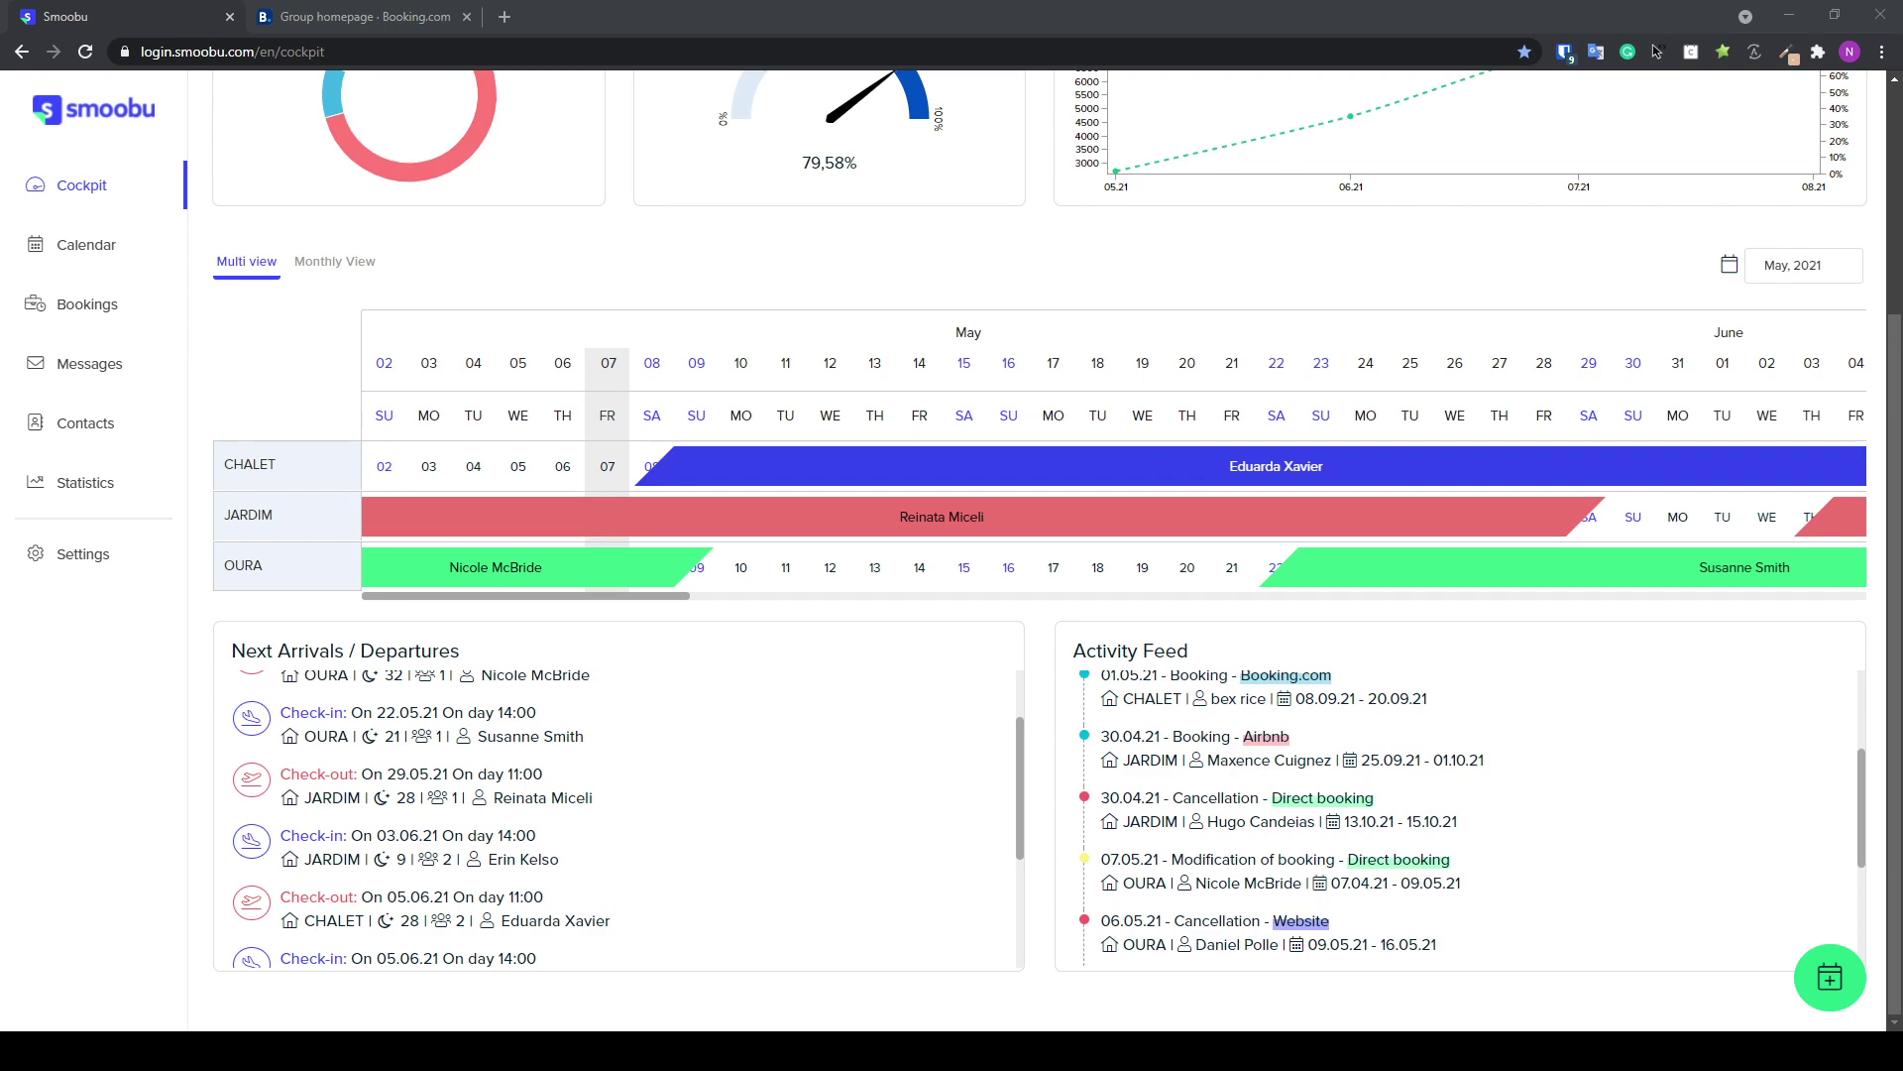
Switch to the Booking.com extranet and open the connectivity provider page of the Oceanfront Oura property
click(357, 17)
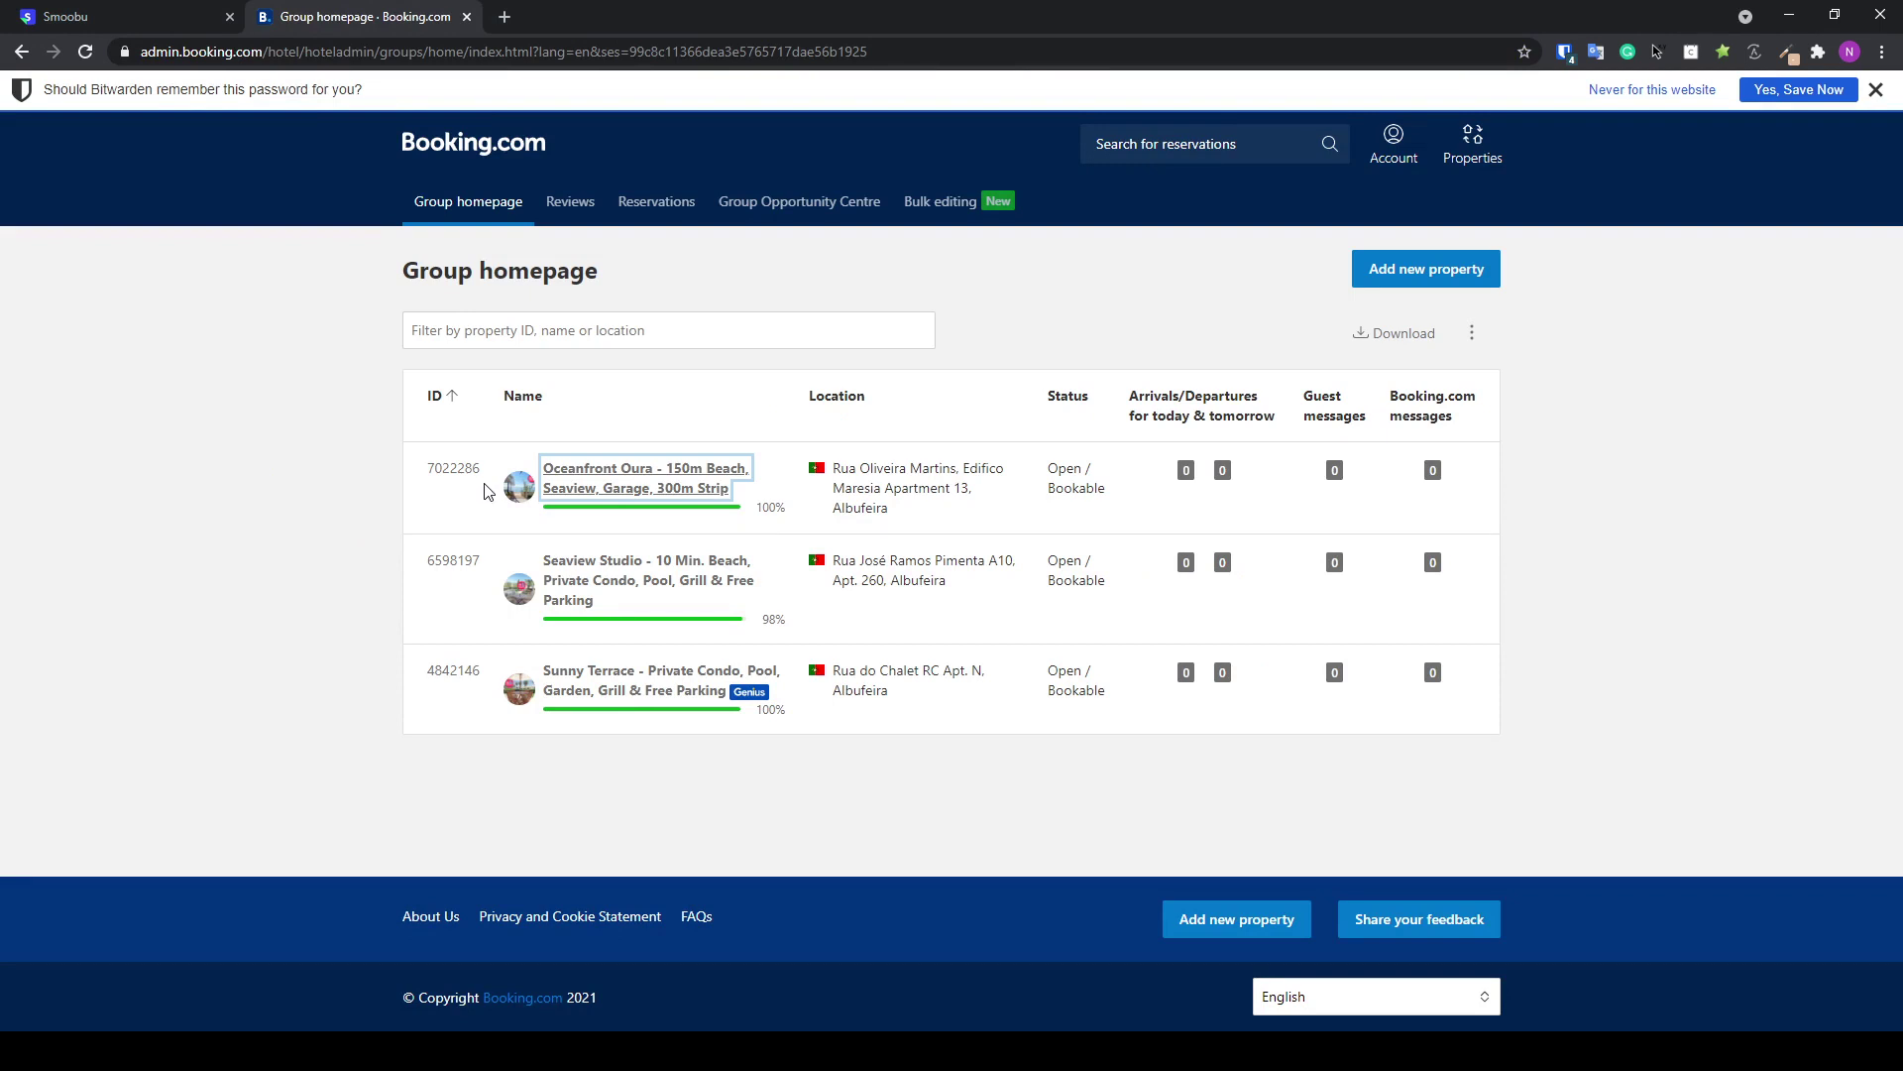
click(594, 491)
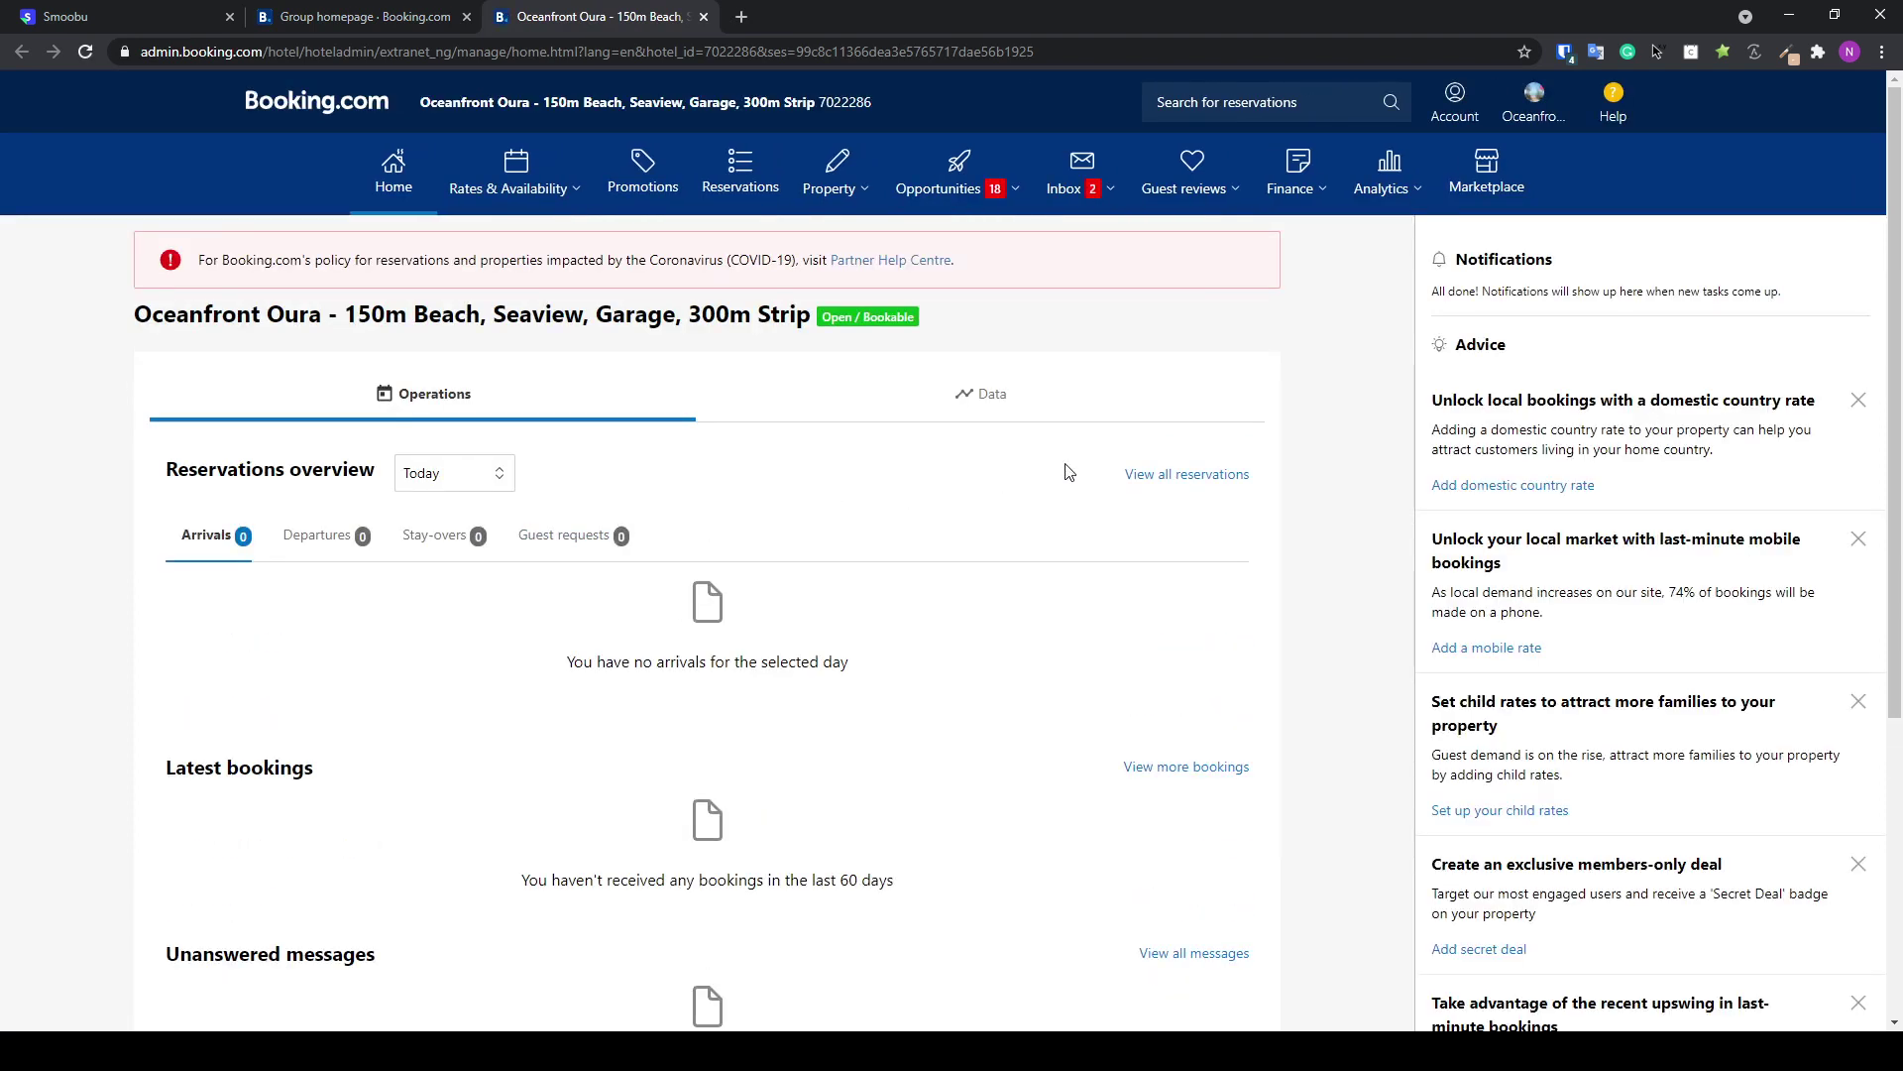
click(1453, 116)
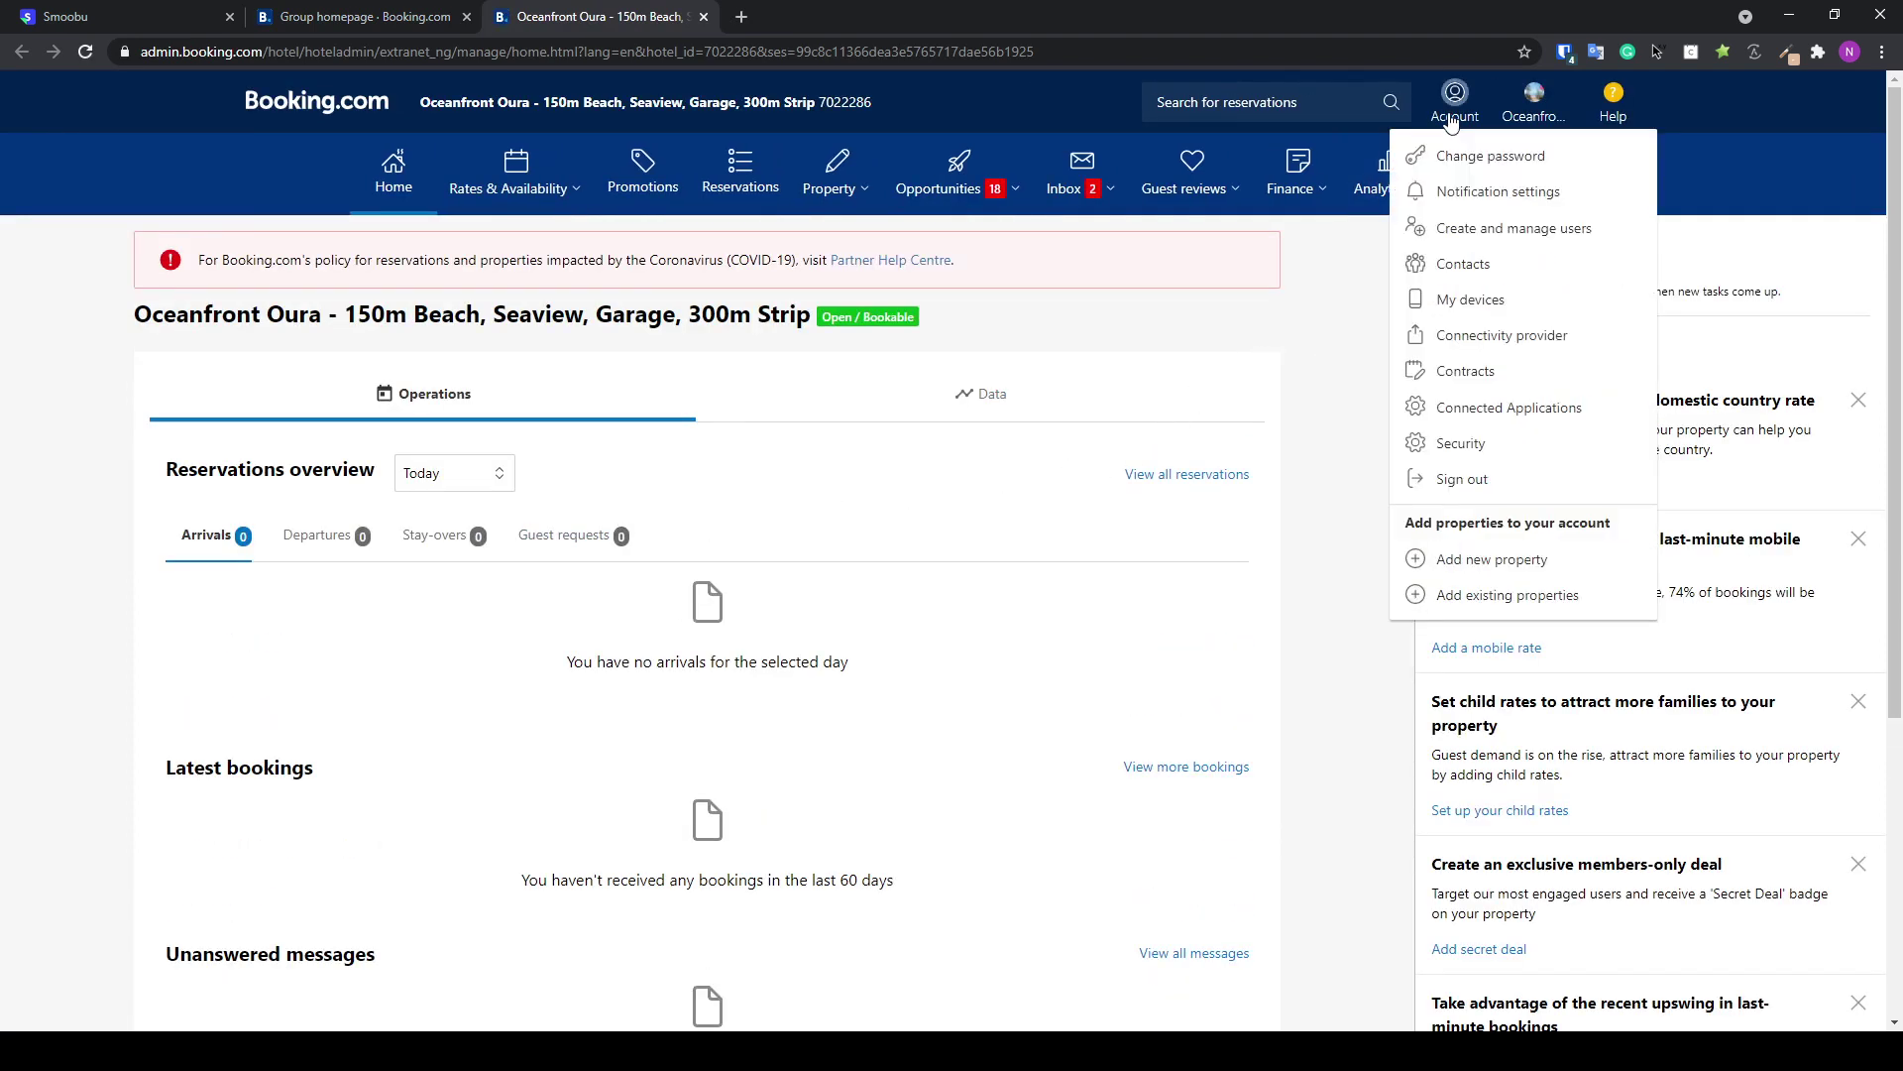
click(1487, 337)
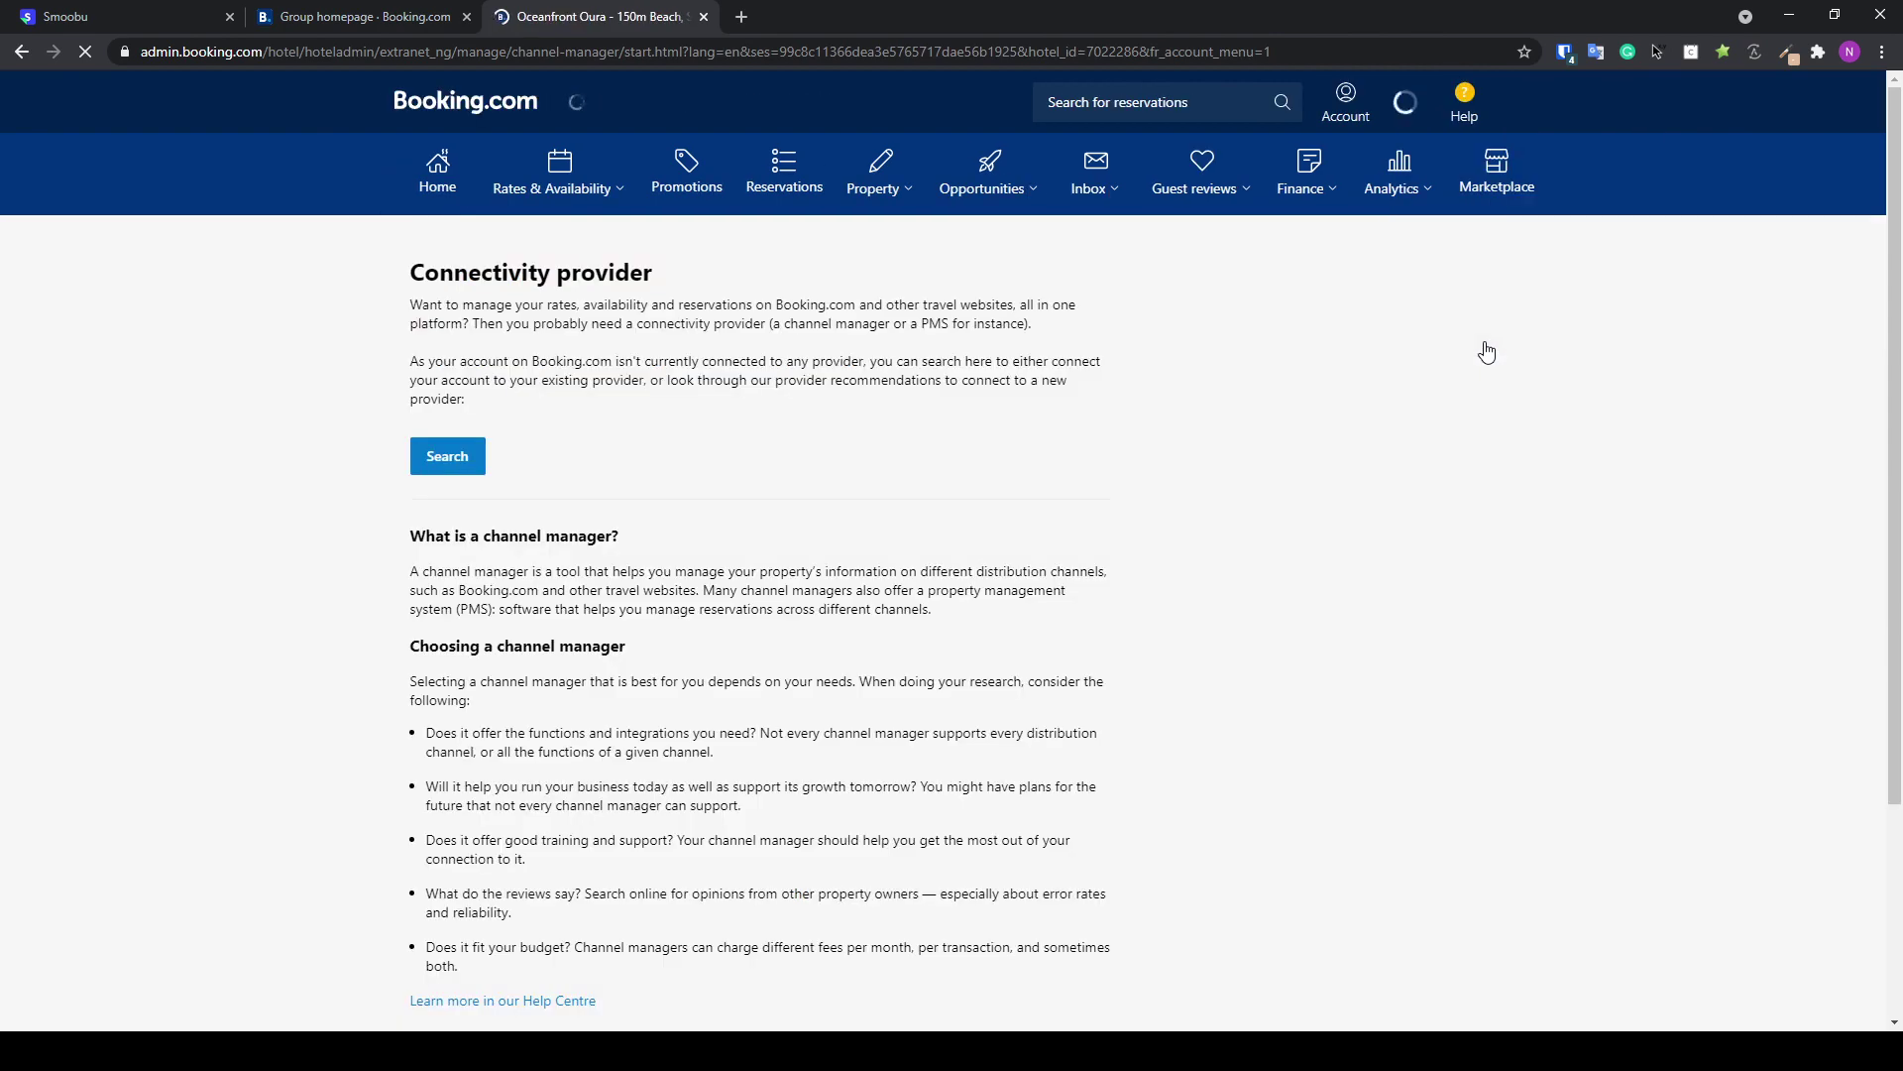
Search for Smoobu as the connectivity provider and proceed with its reservations, rates, and availability integration
click(464, 466)
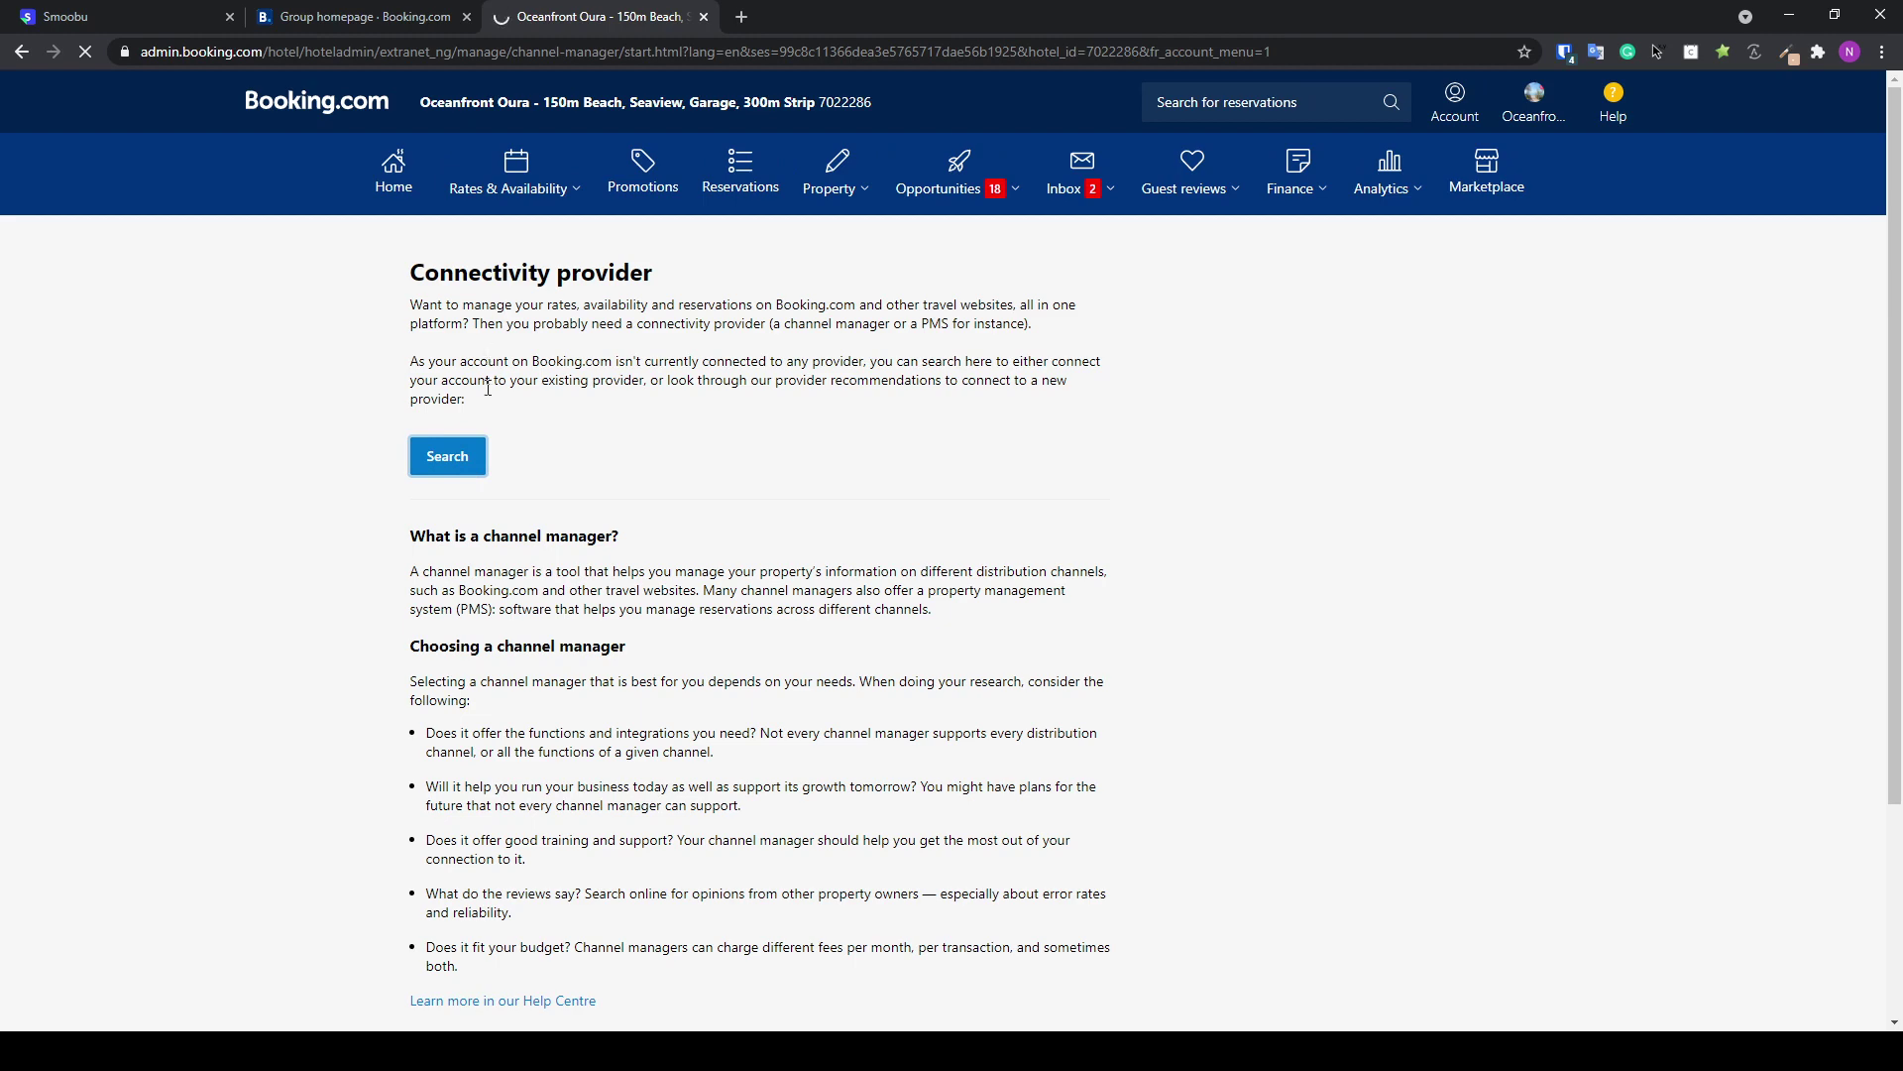
text(Sm)
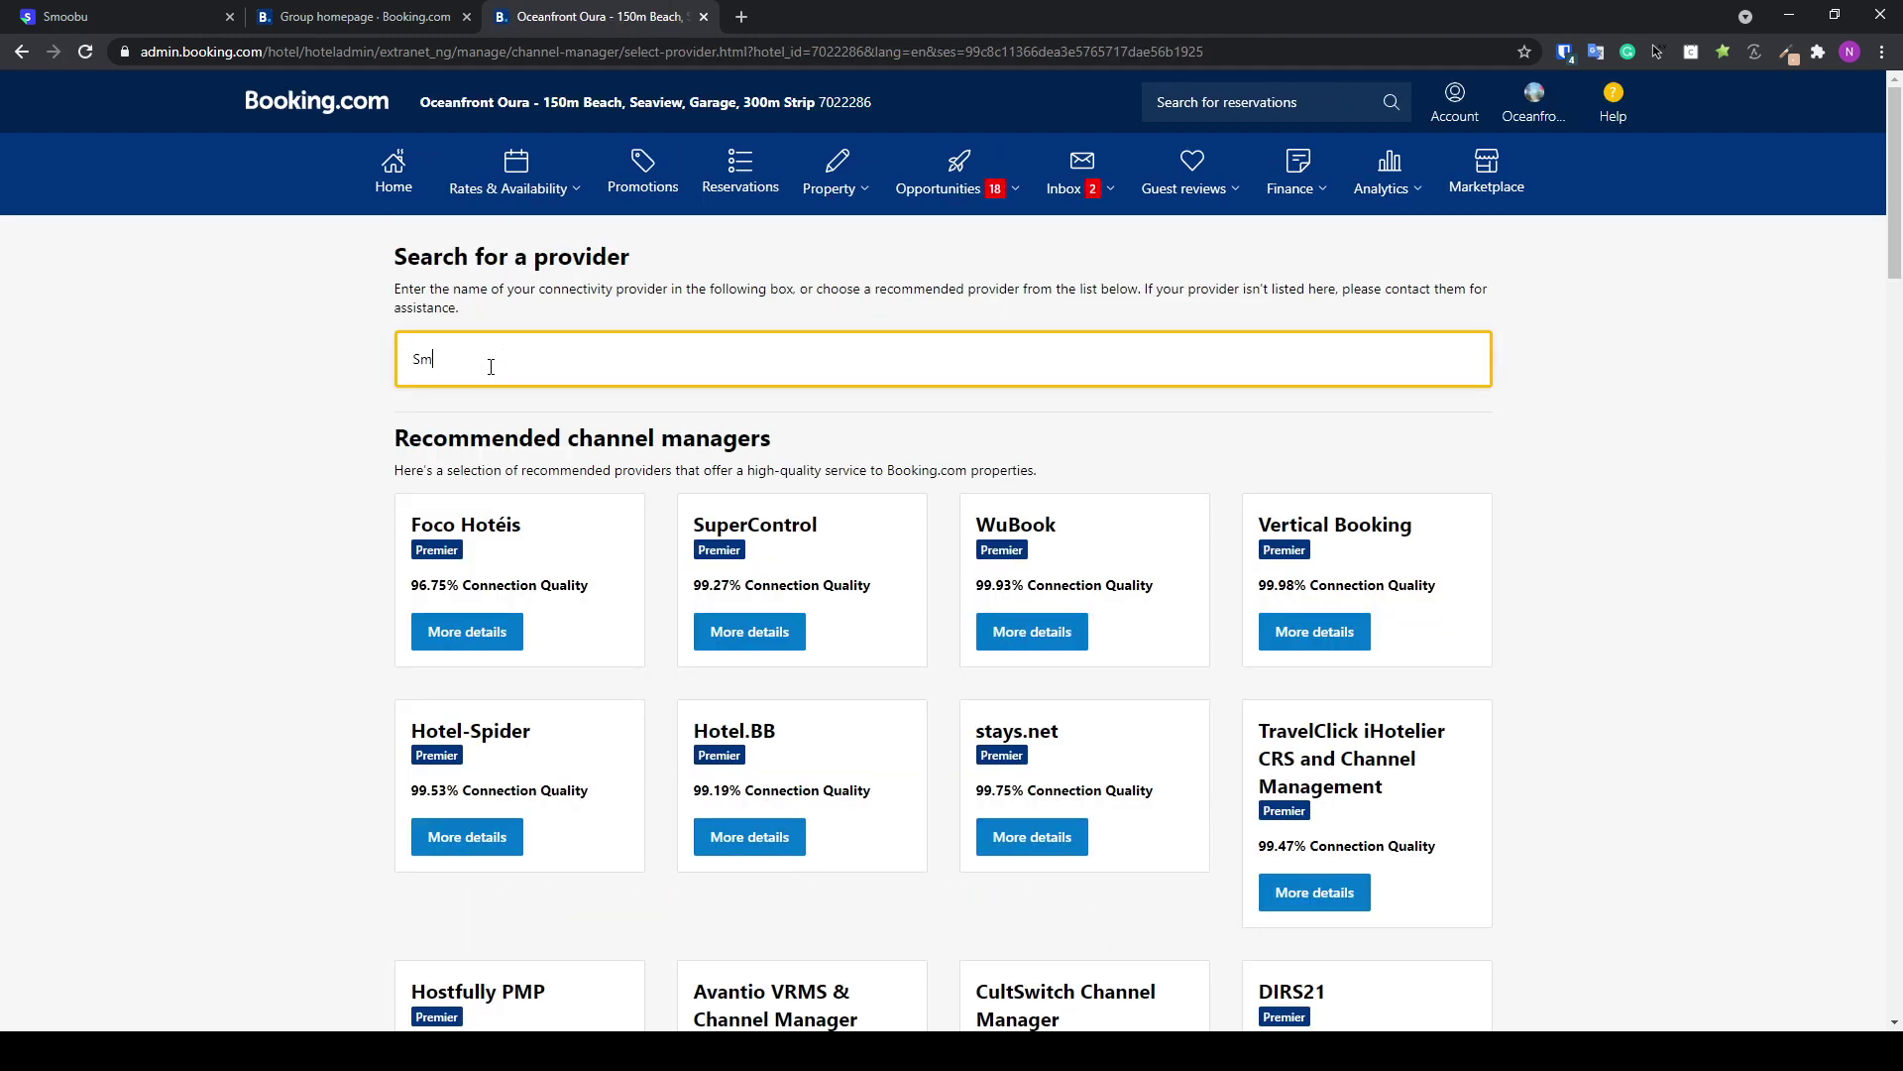
text(oobu)
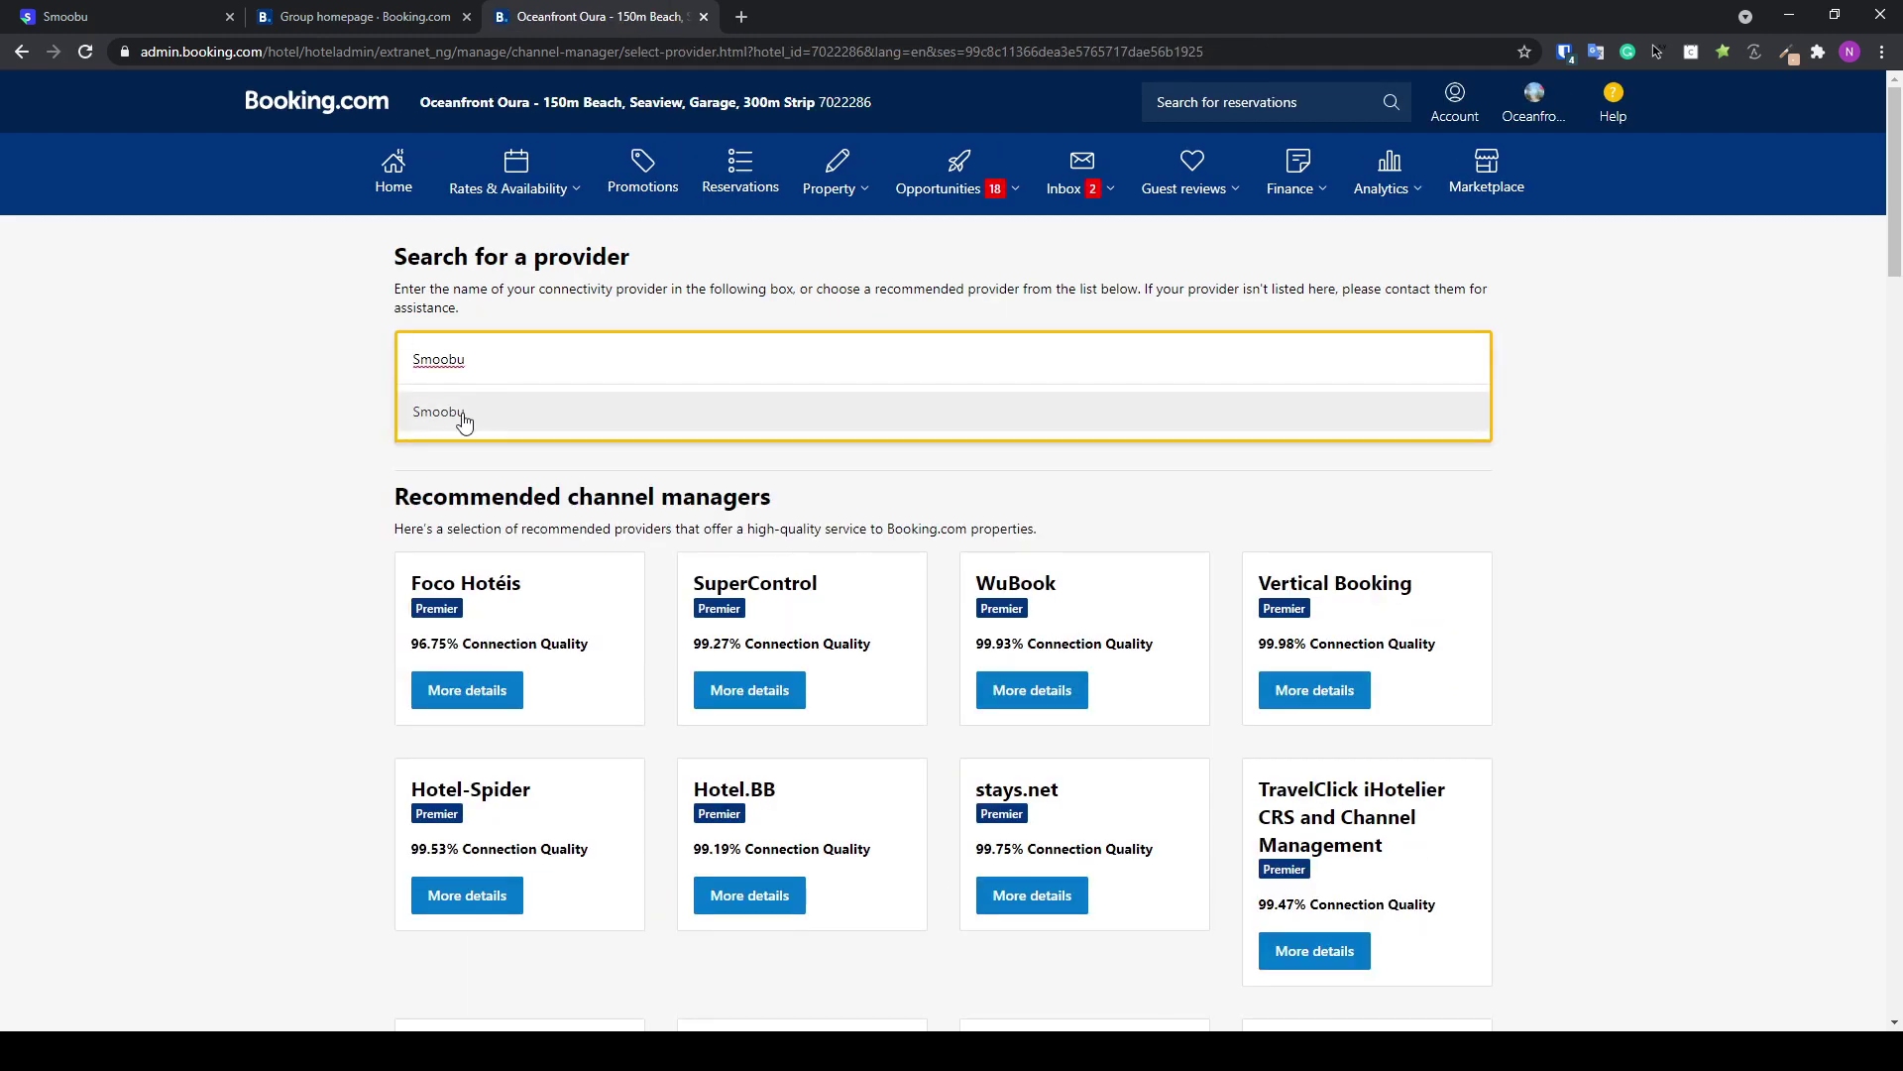
click(465, 421)
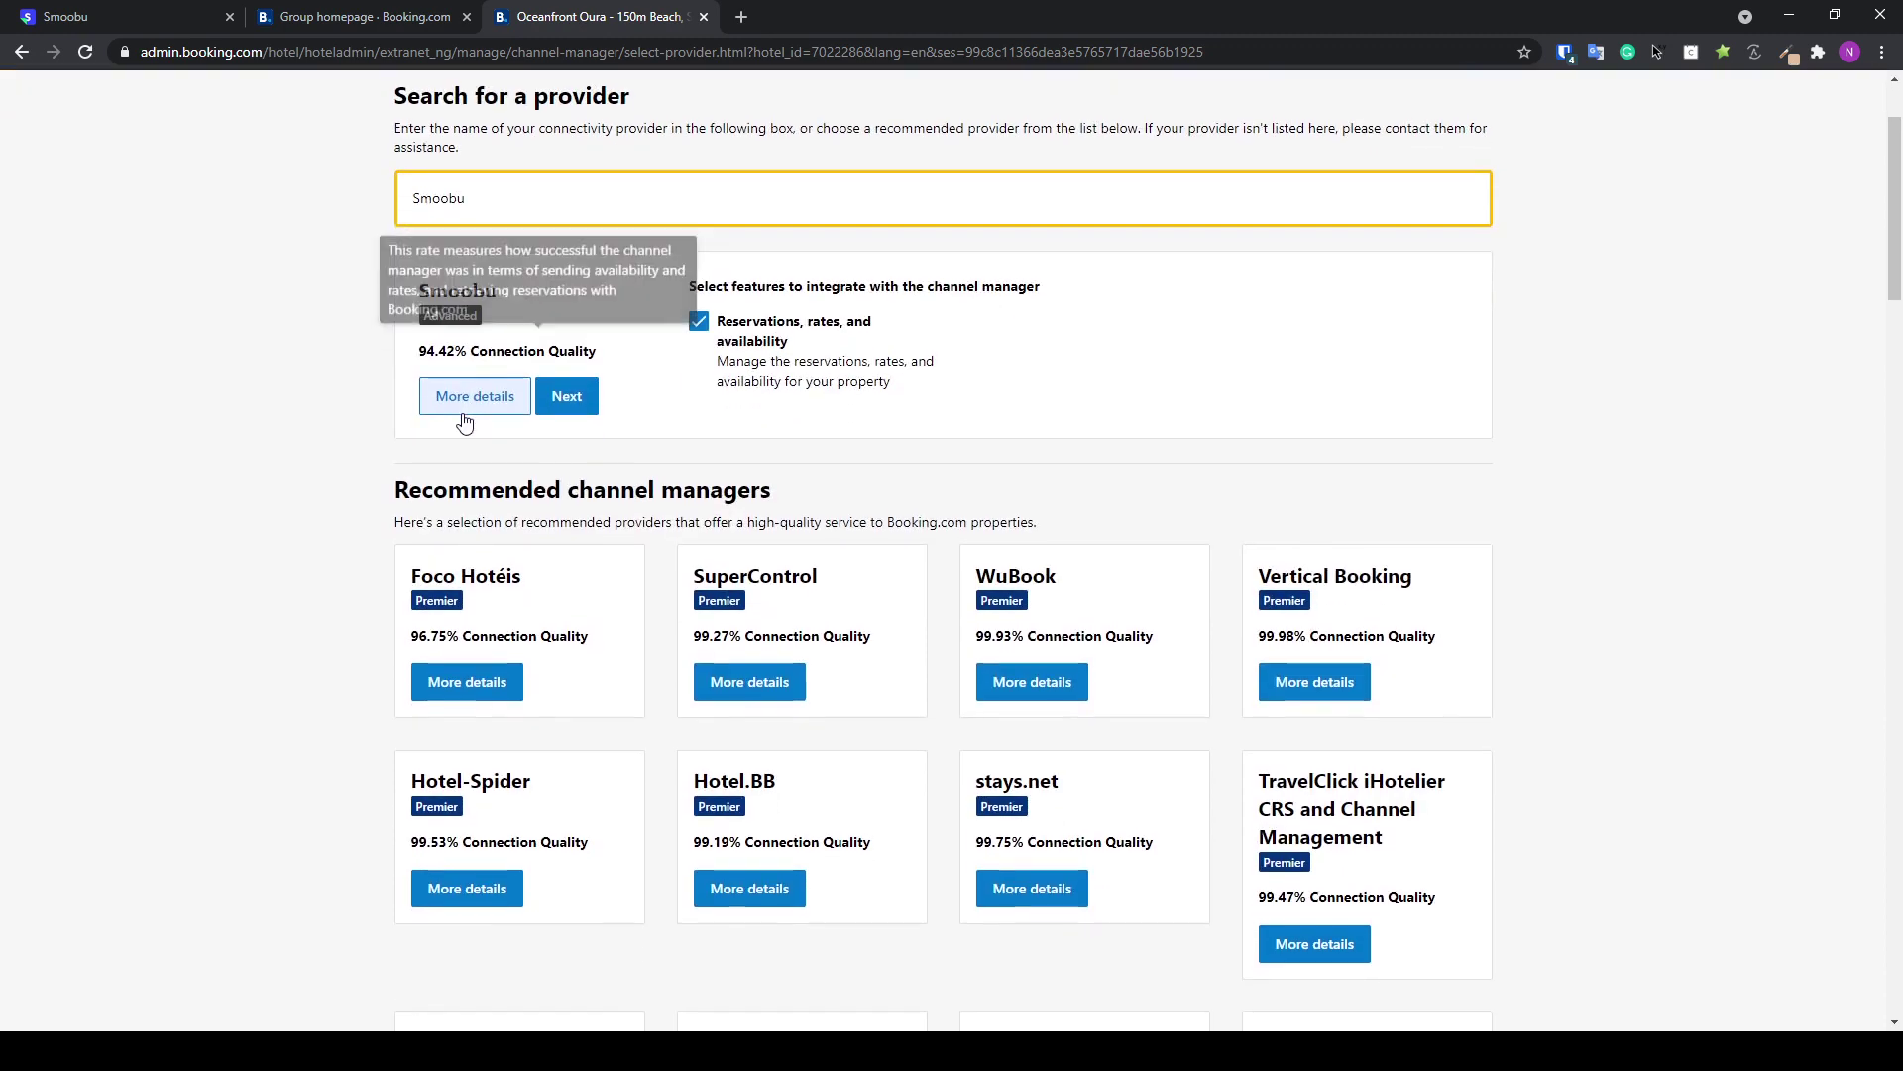
click(566, 398)
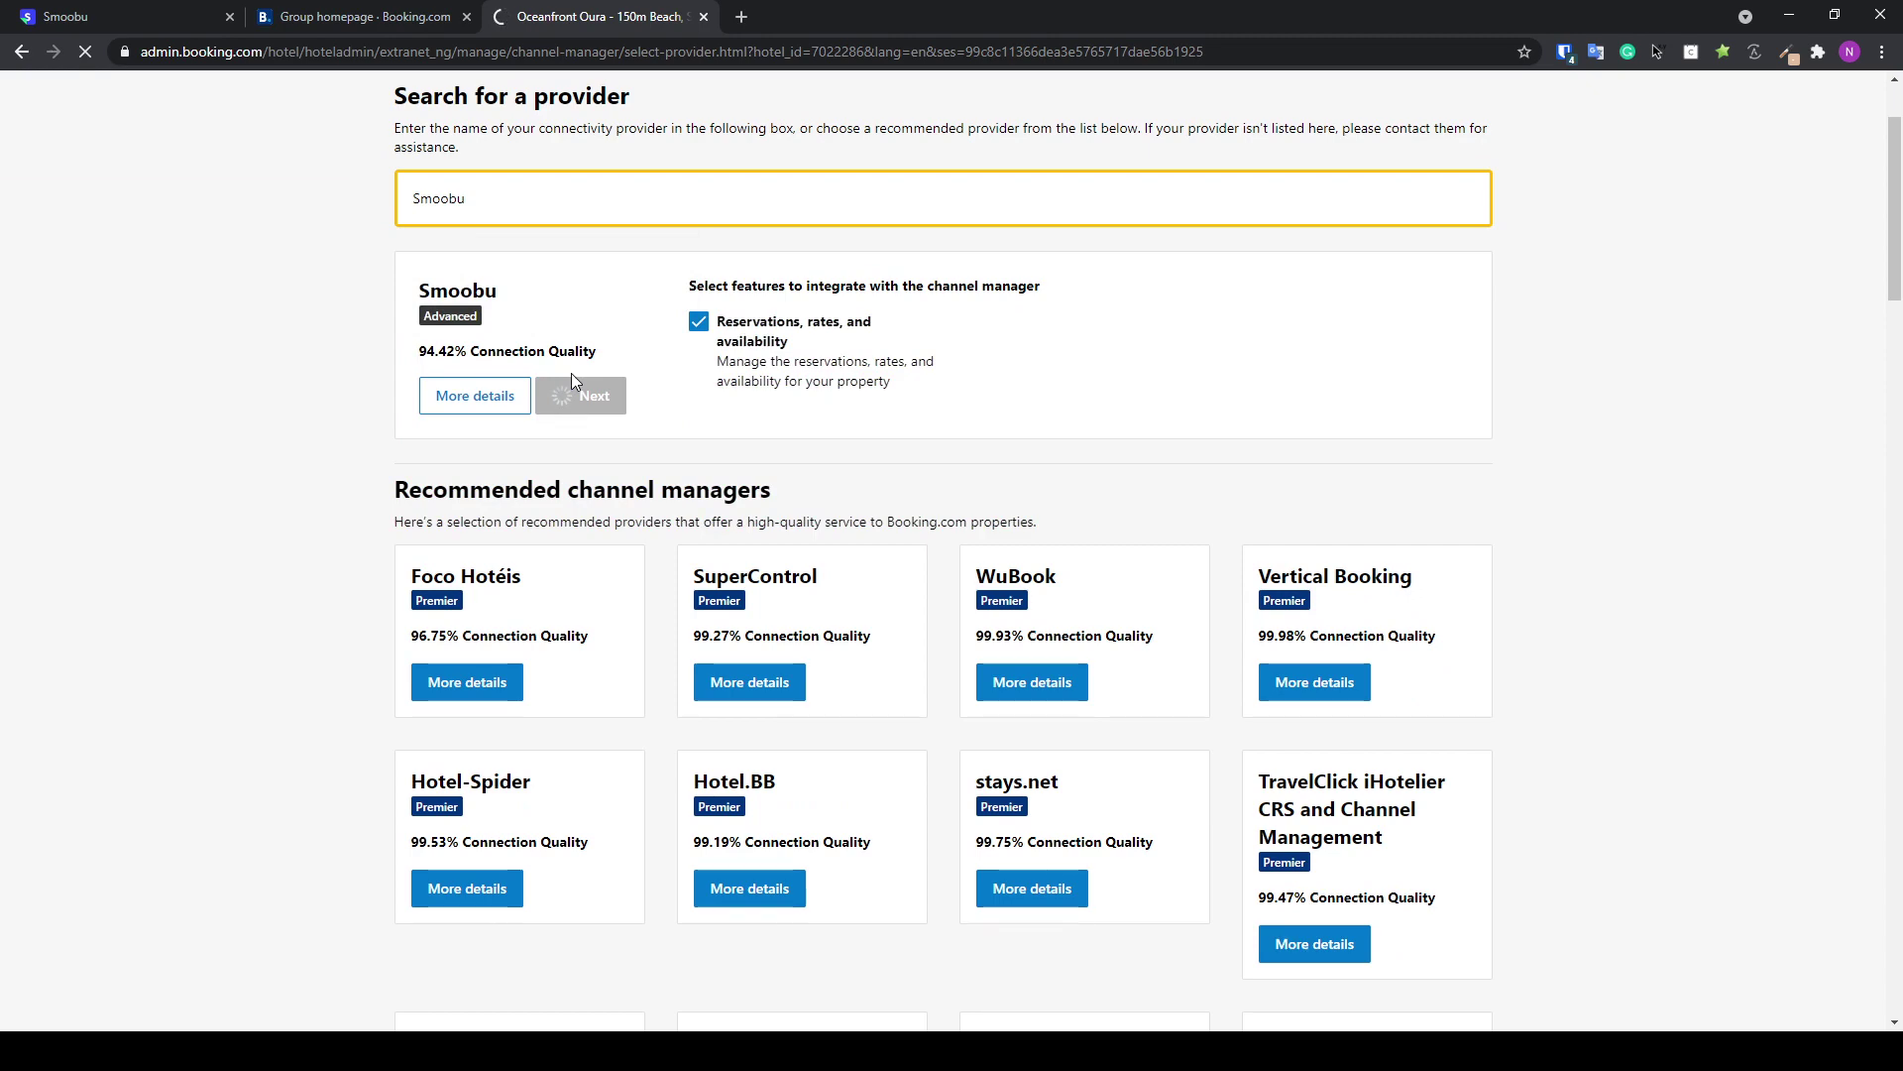
Agree to the terms and conditions, copy the property ID from the page header, and accept the XML service agreement
scroll(570, 380, down, 5)
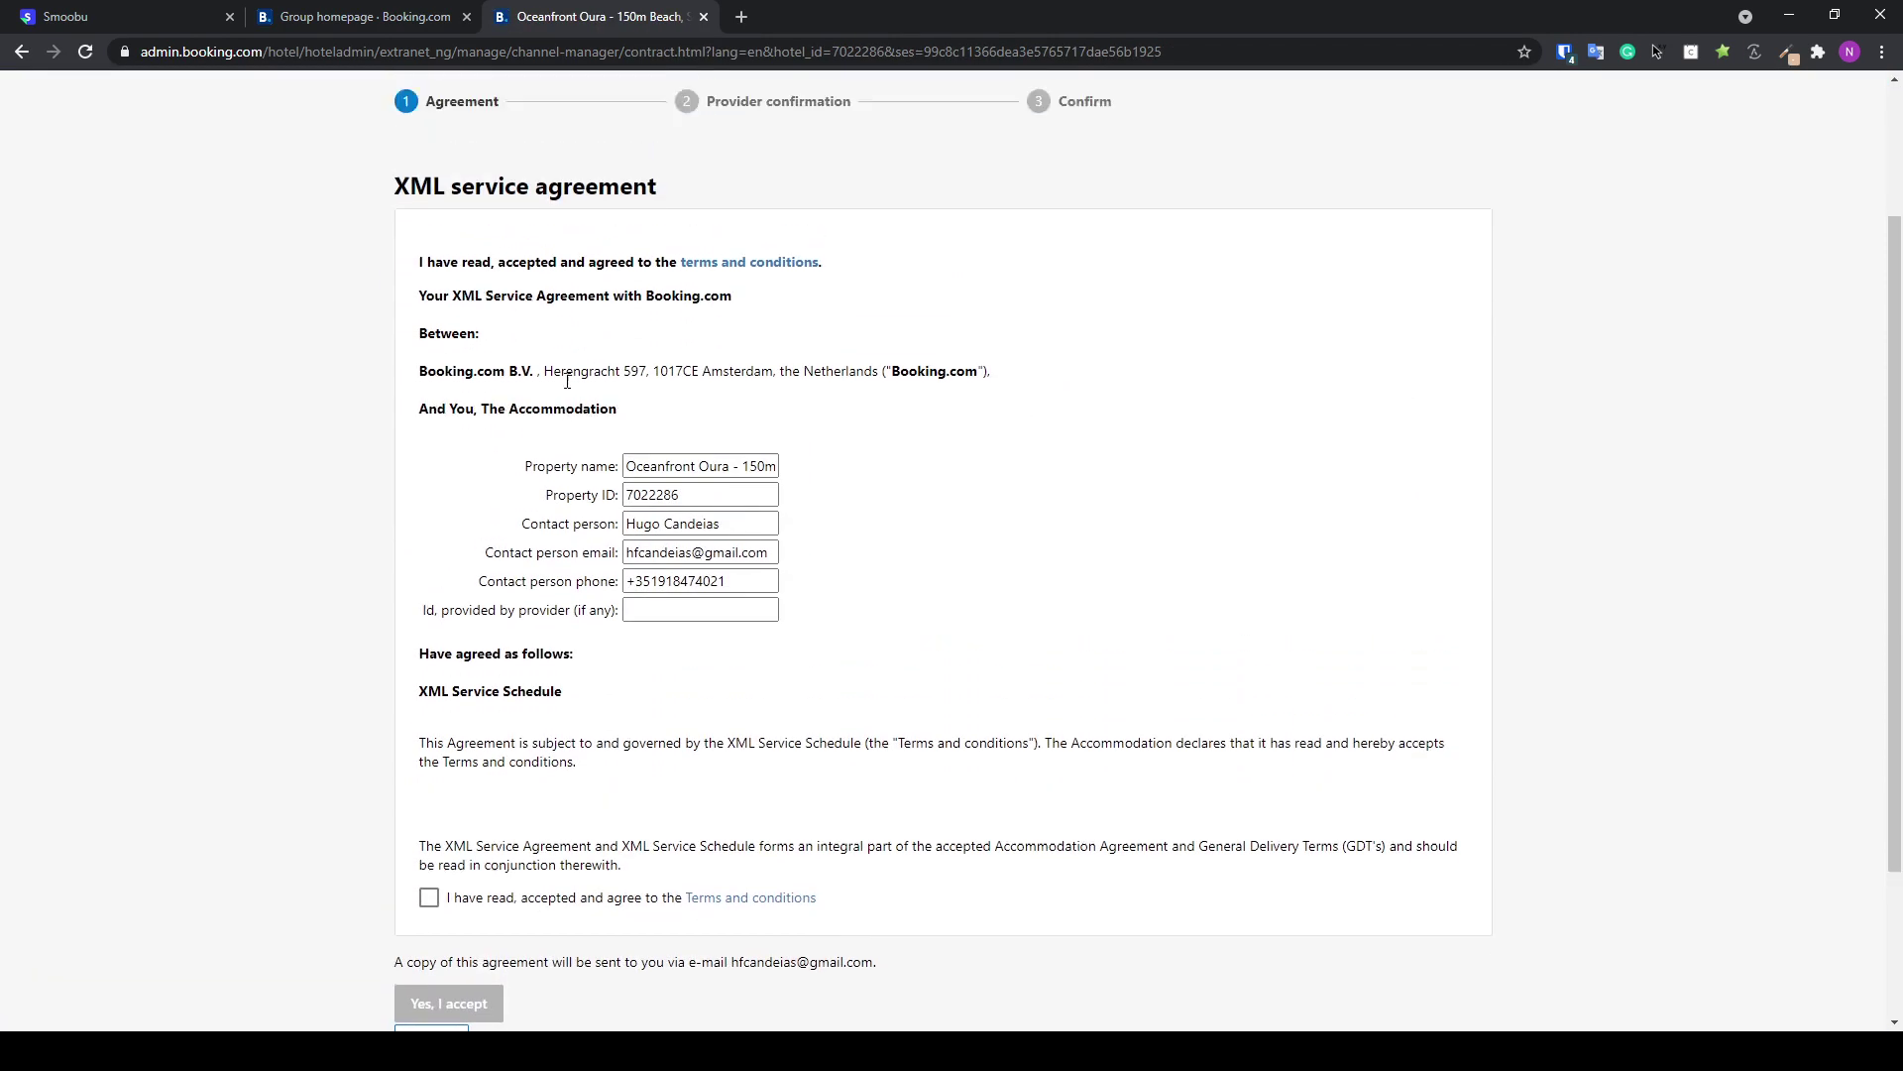
click(428, 691)
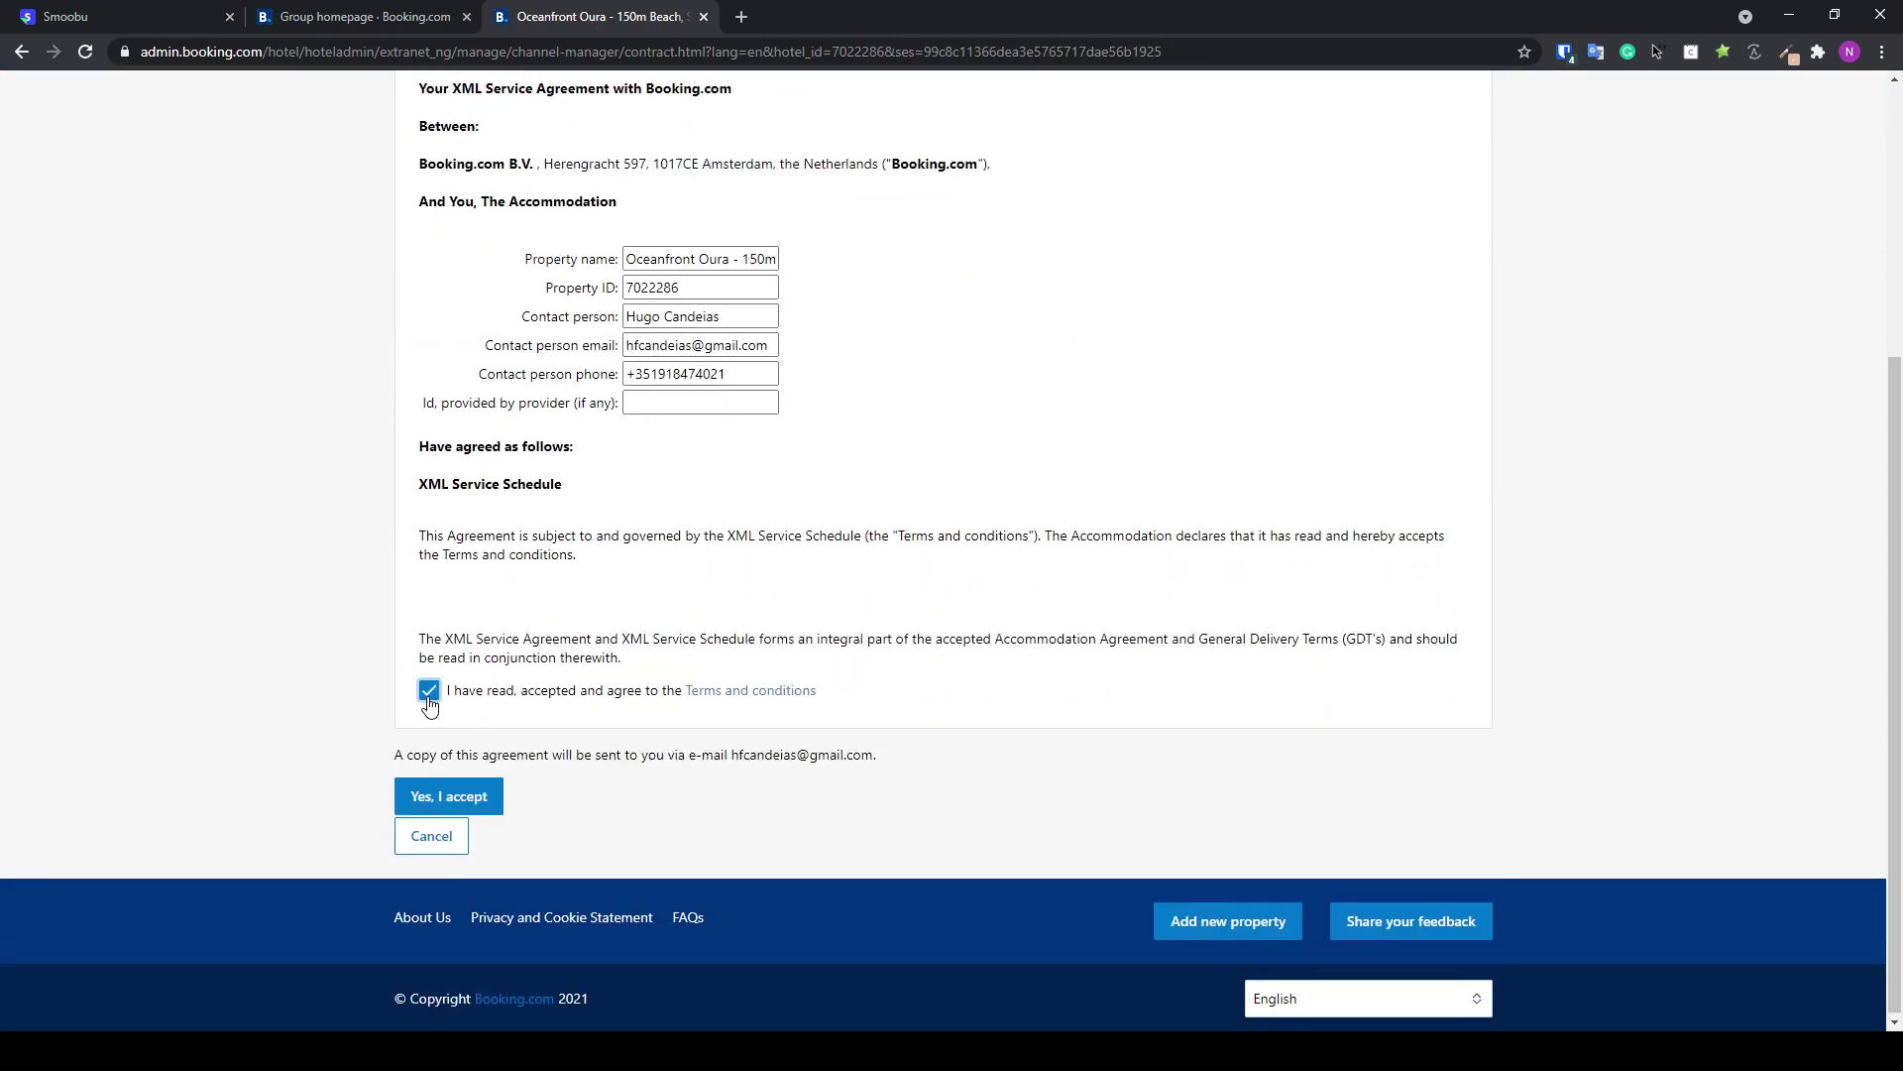
scroll(424, 699, up, 5)
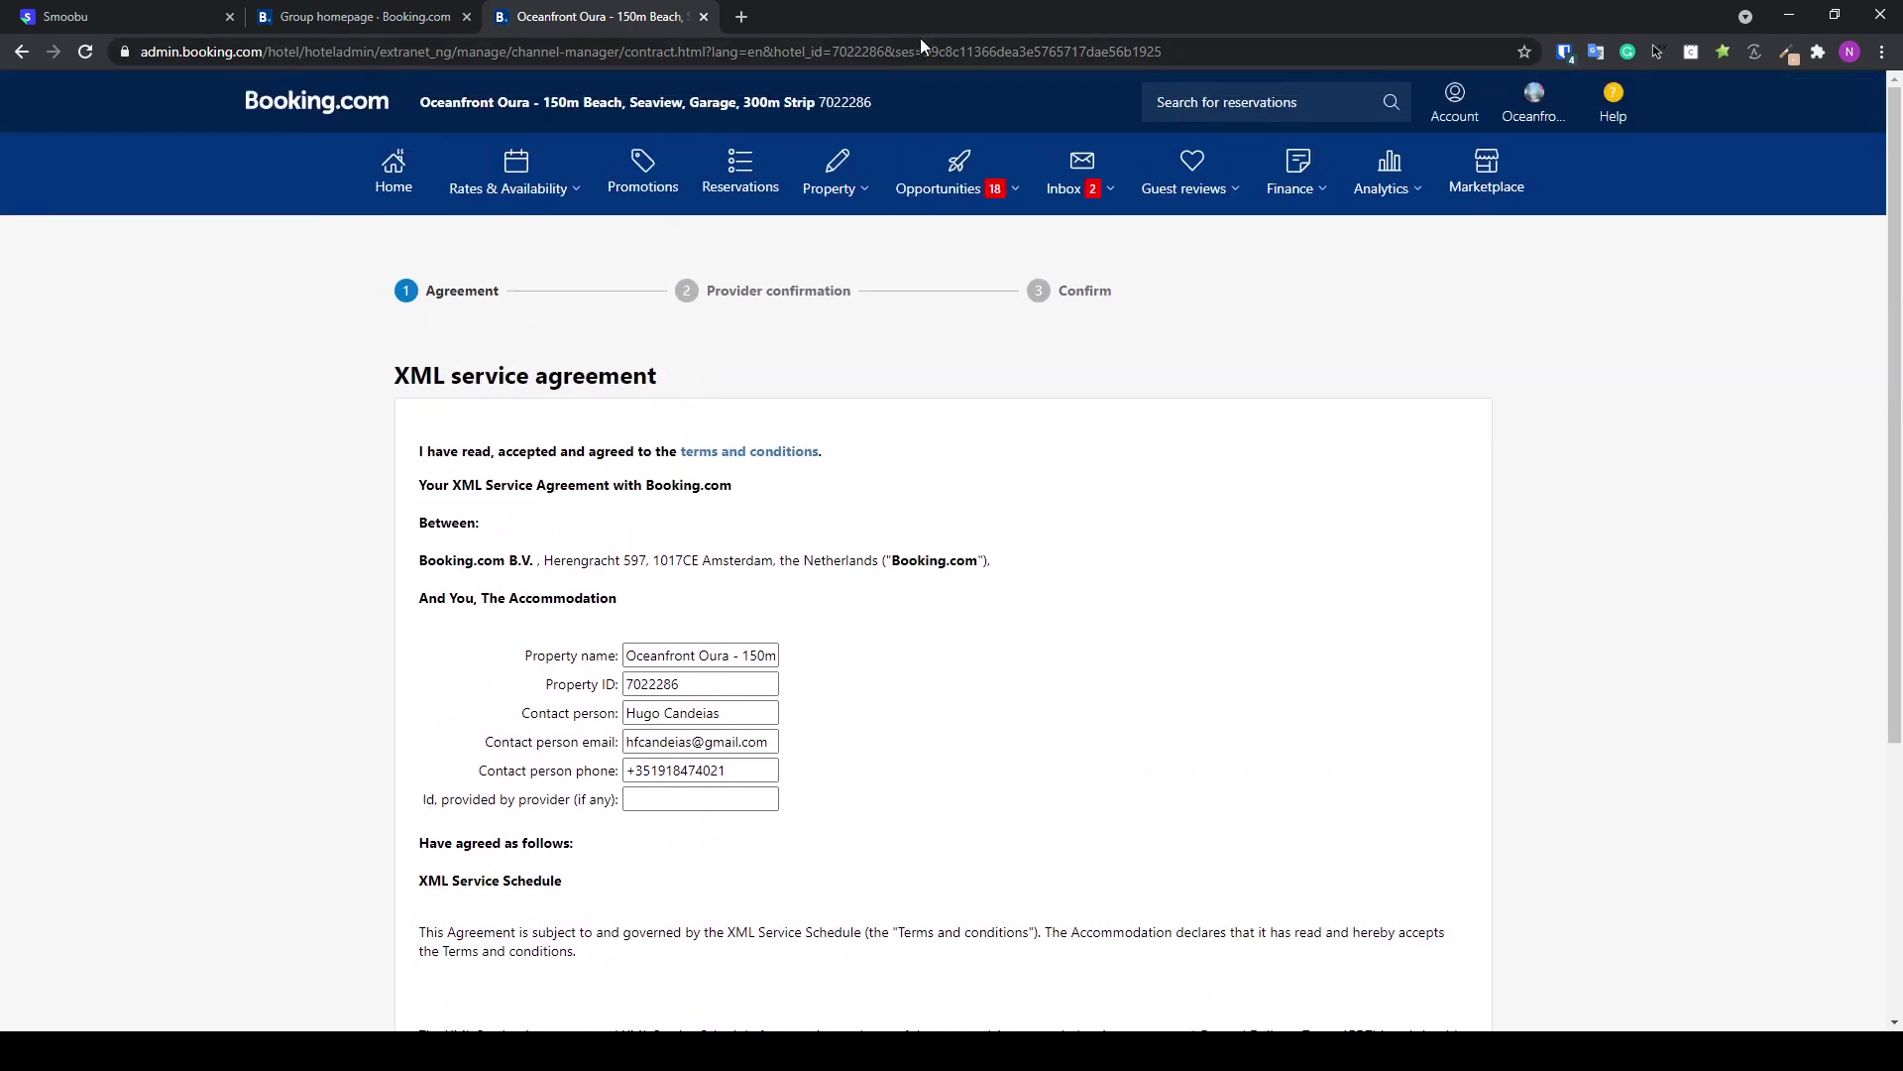
drag(877, 102, 820, 102)
key(ctrl+c)
scroll(860, 123, down, 4)
click(446, 793)
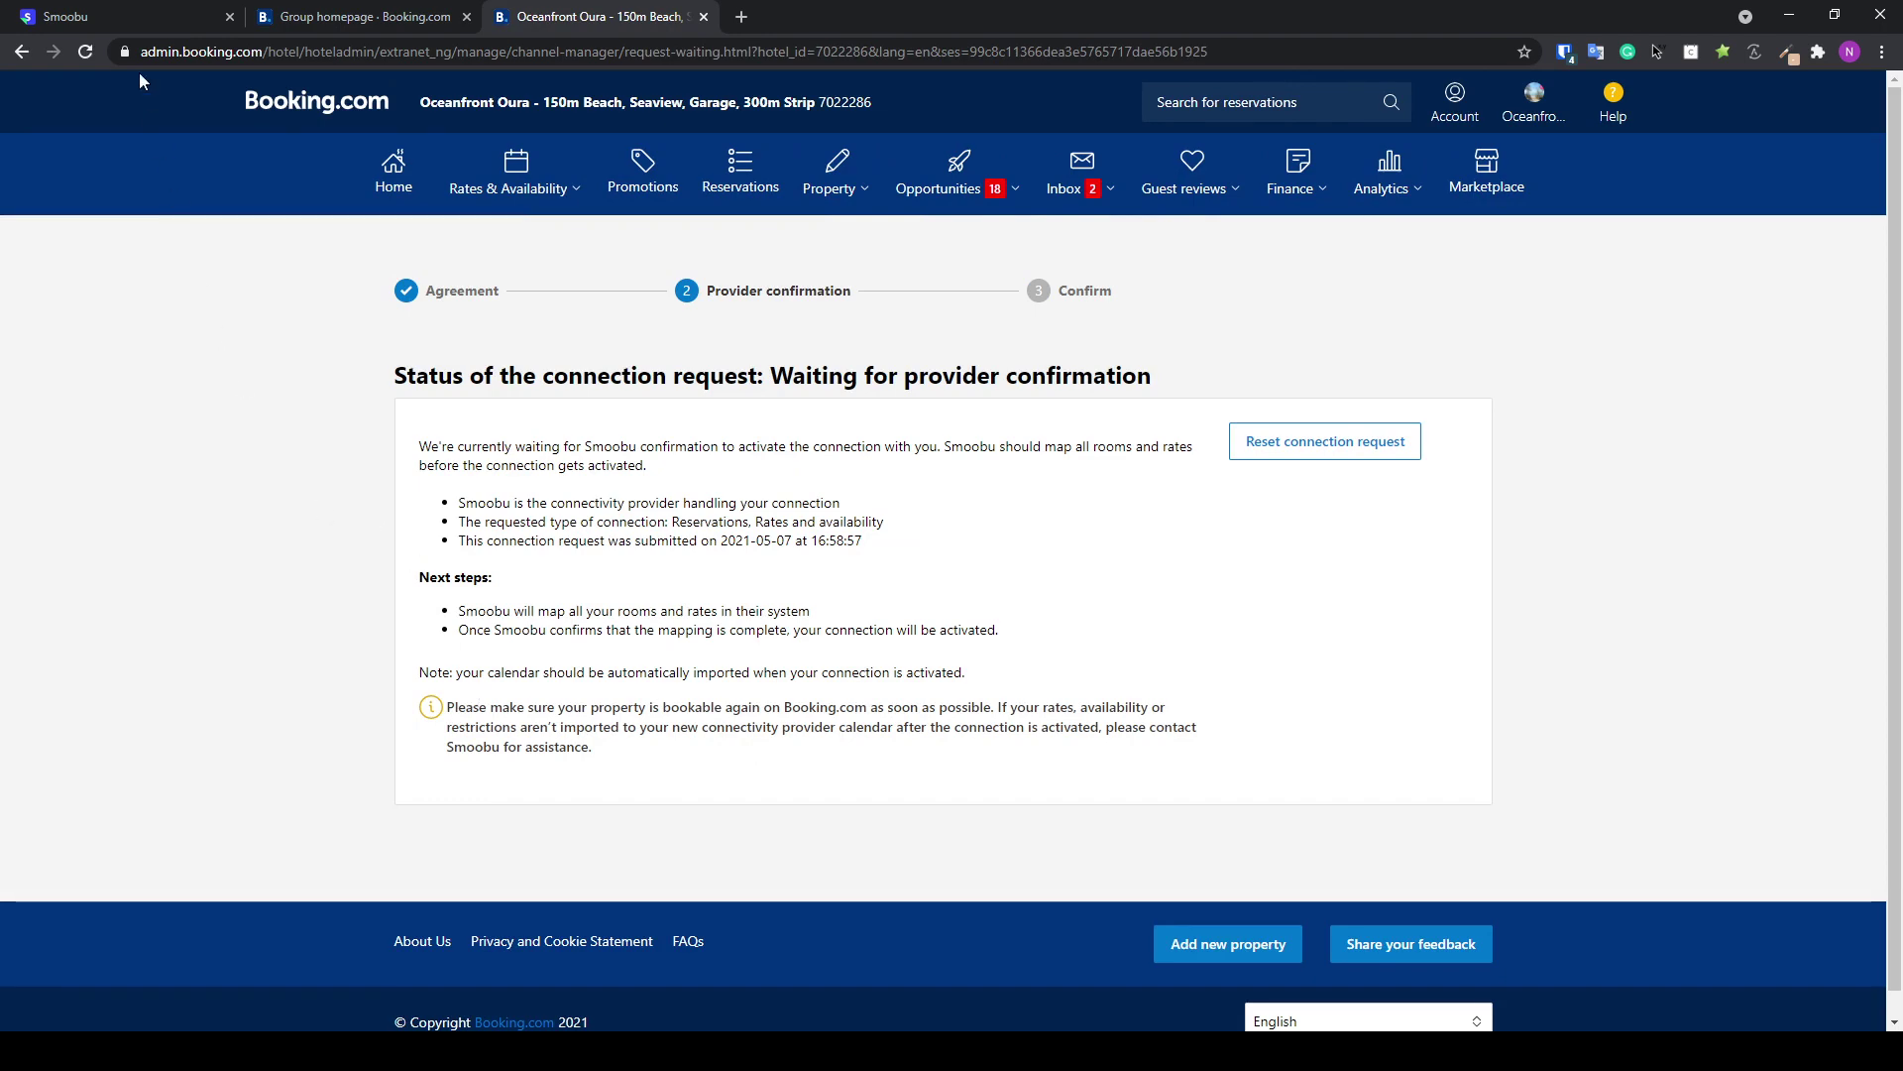
Switch to Smoobu and open the existing Booking.com portal for editing in the booking portal settings
click(136, 29)
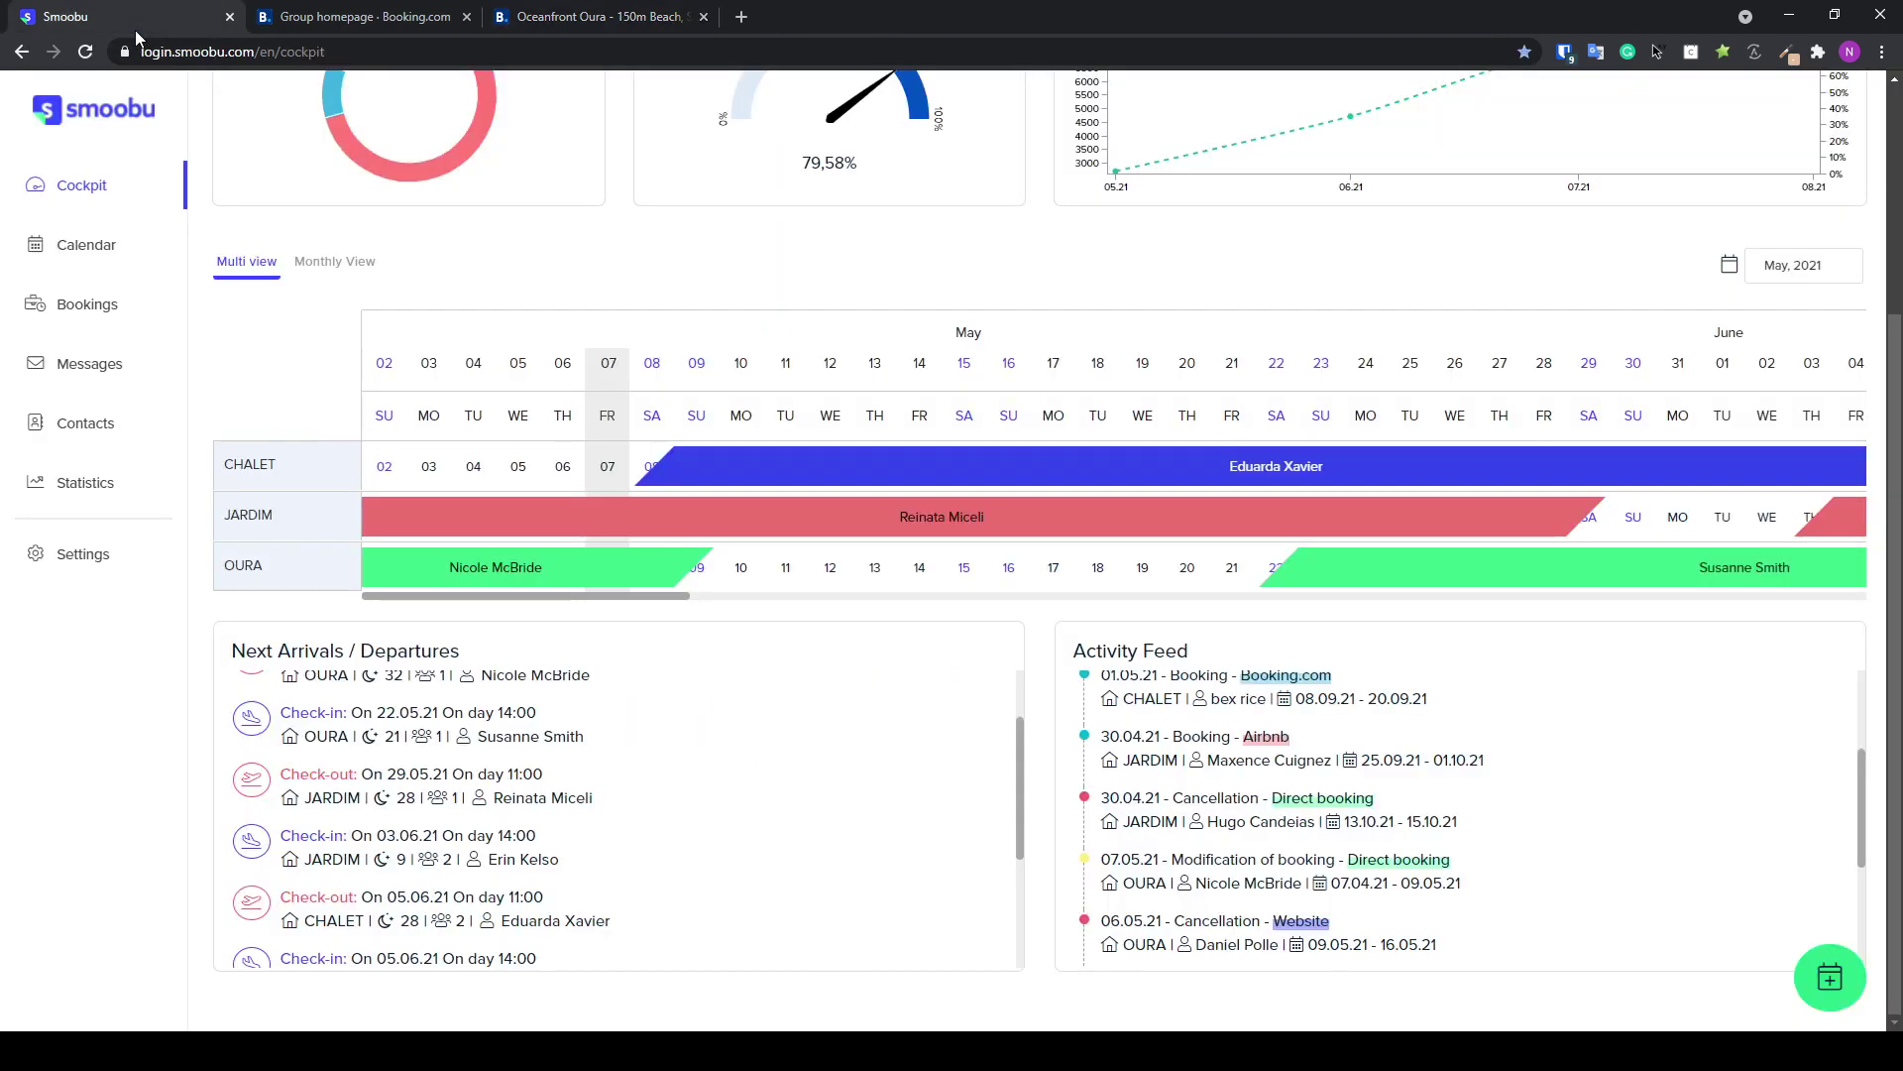
click(127, 557)
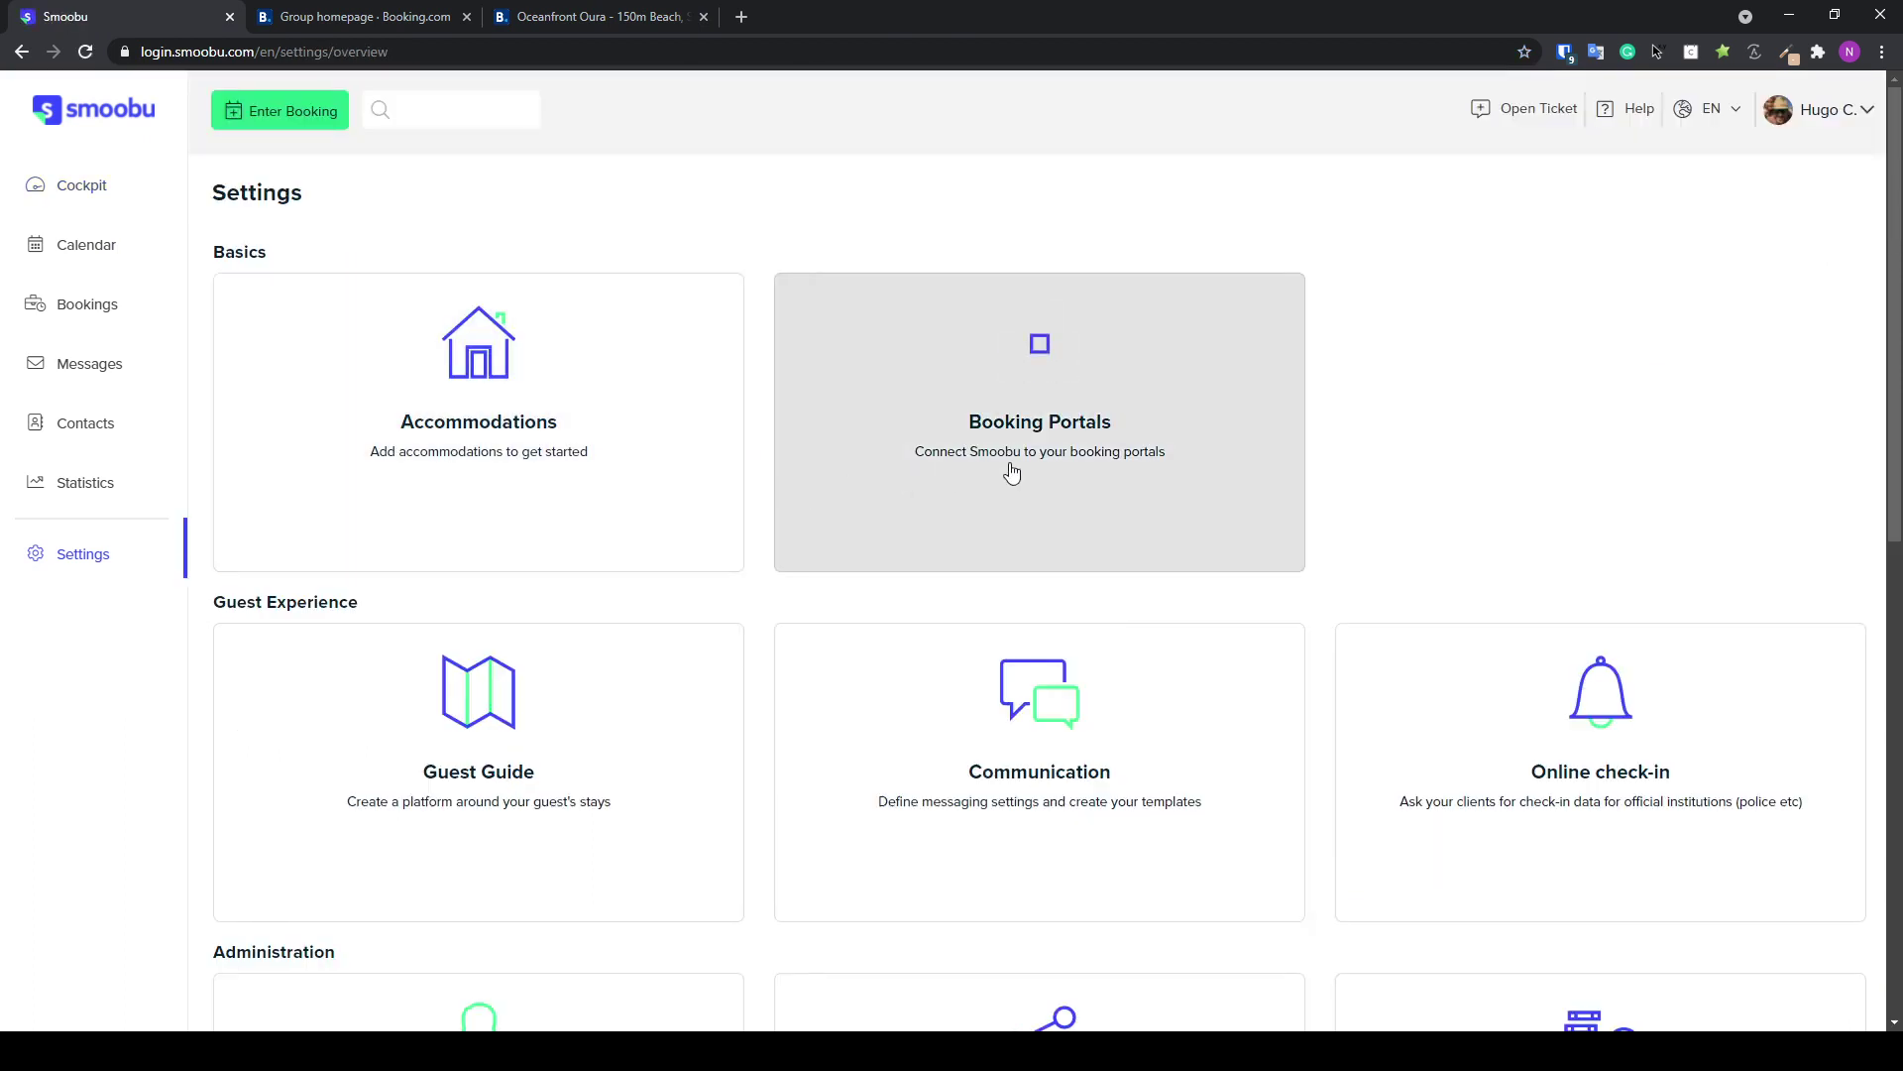
click(1011, 472)
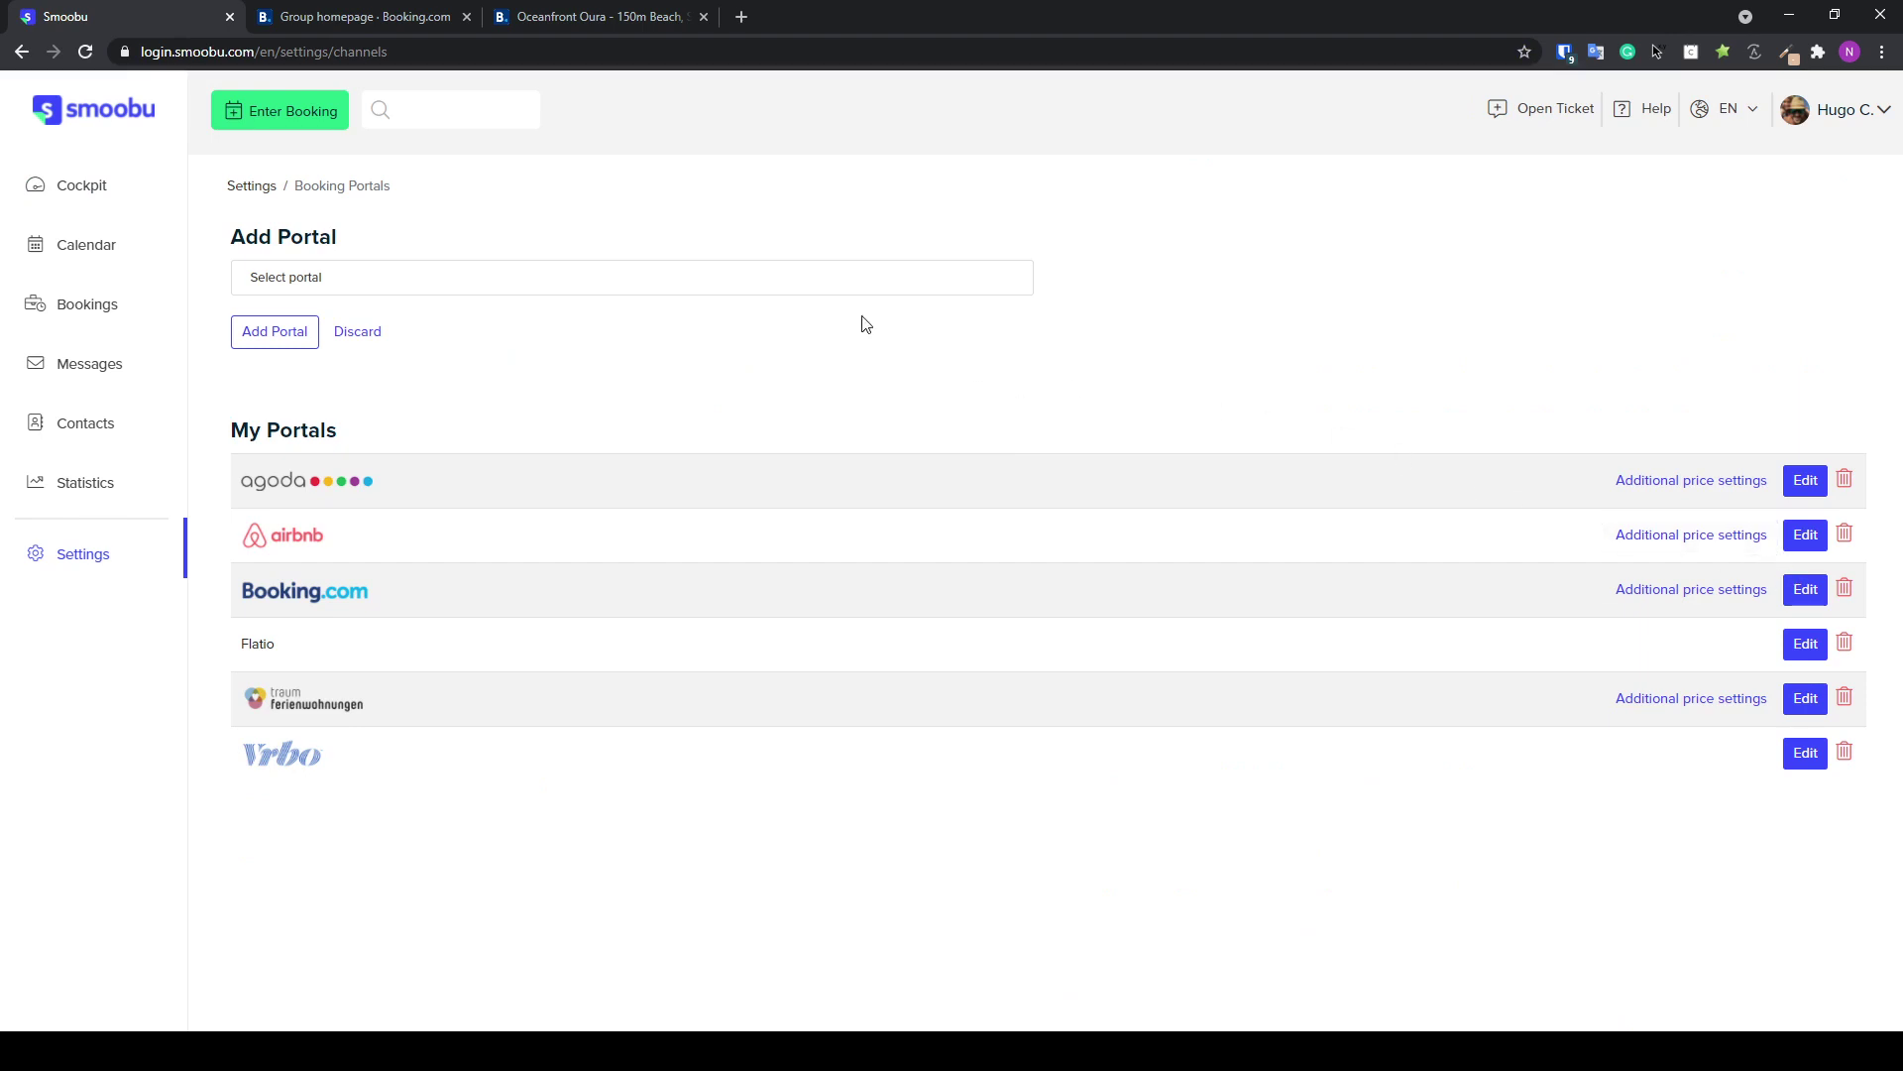
click(806, 287)
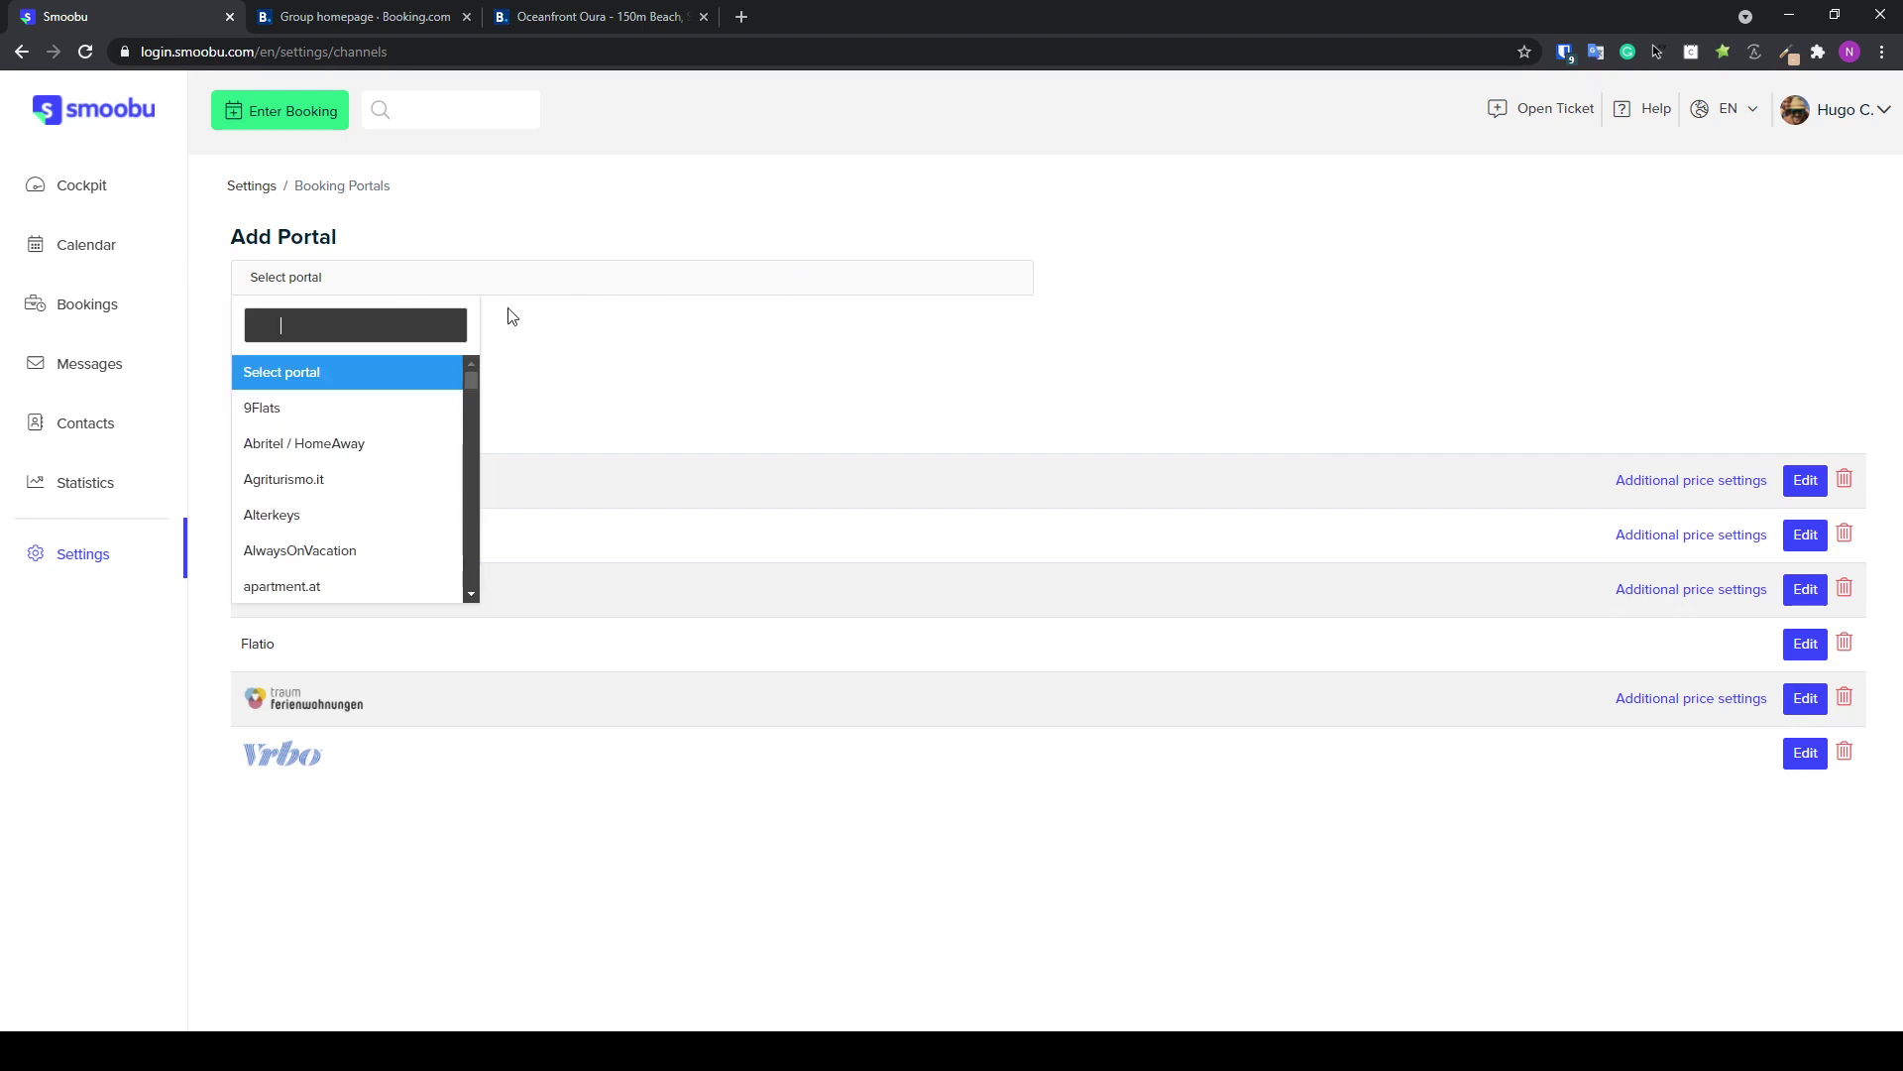
click(653, 327)
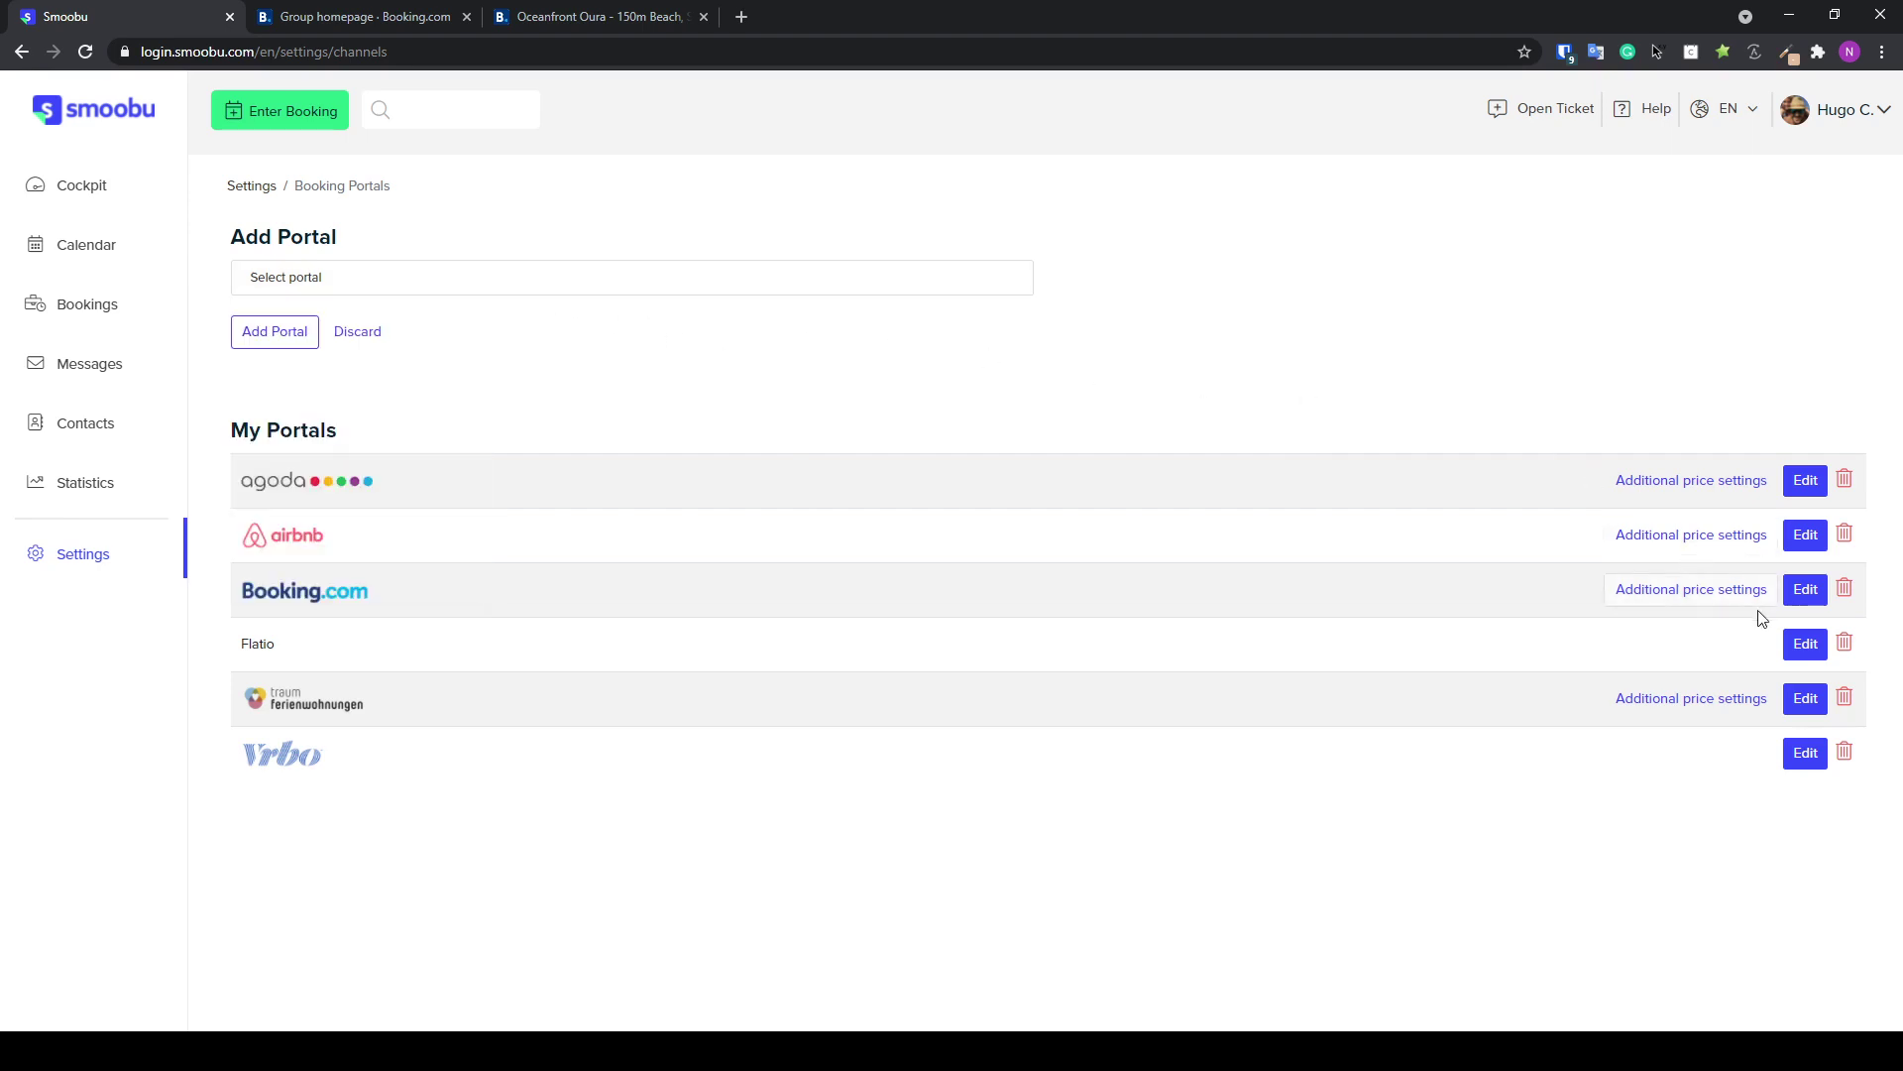
click(1805, 588)
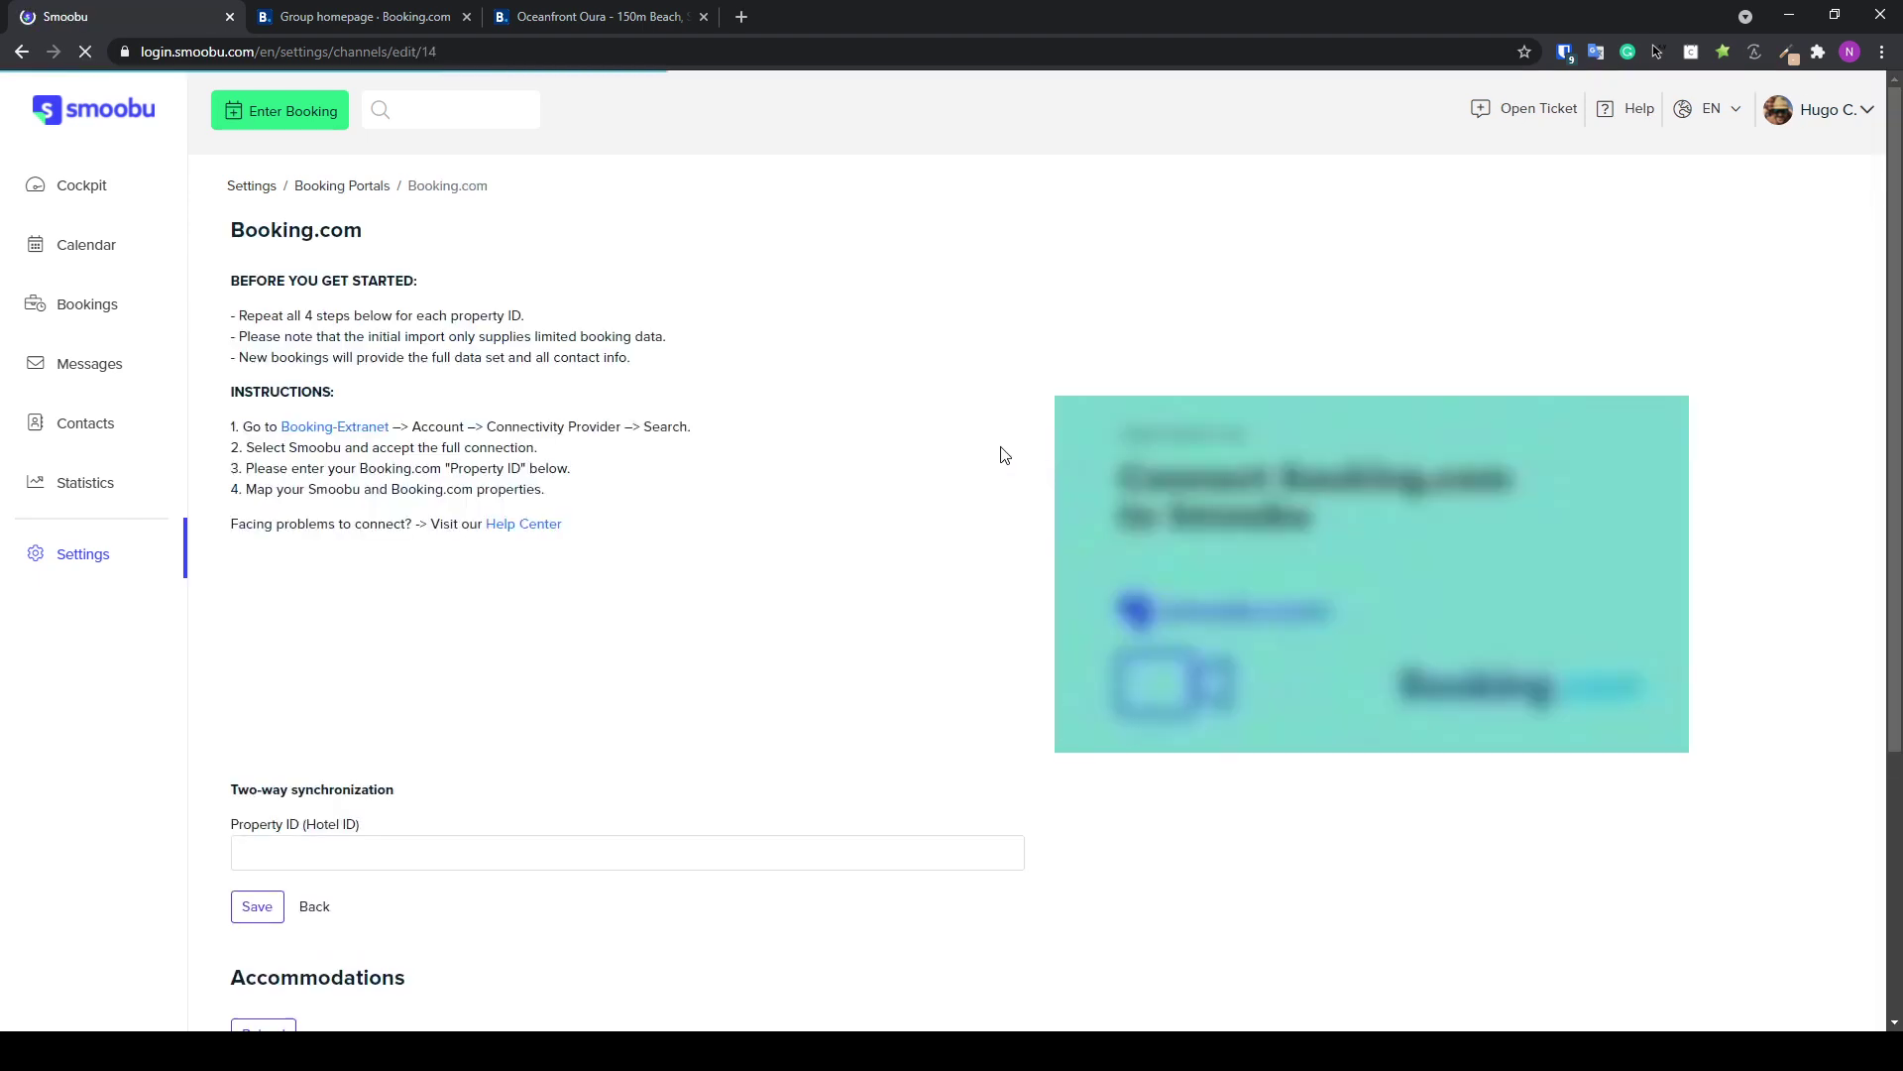
Paste the copied property ID into the two-way synchronization settings and save it
scroll(561, 606, down, 1)
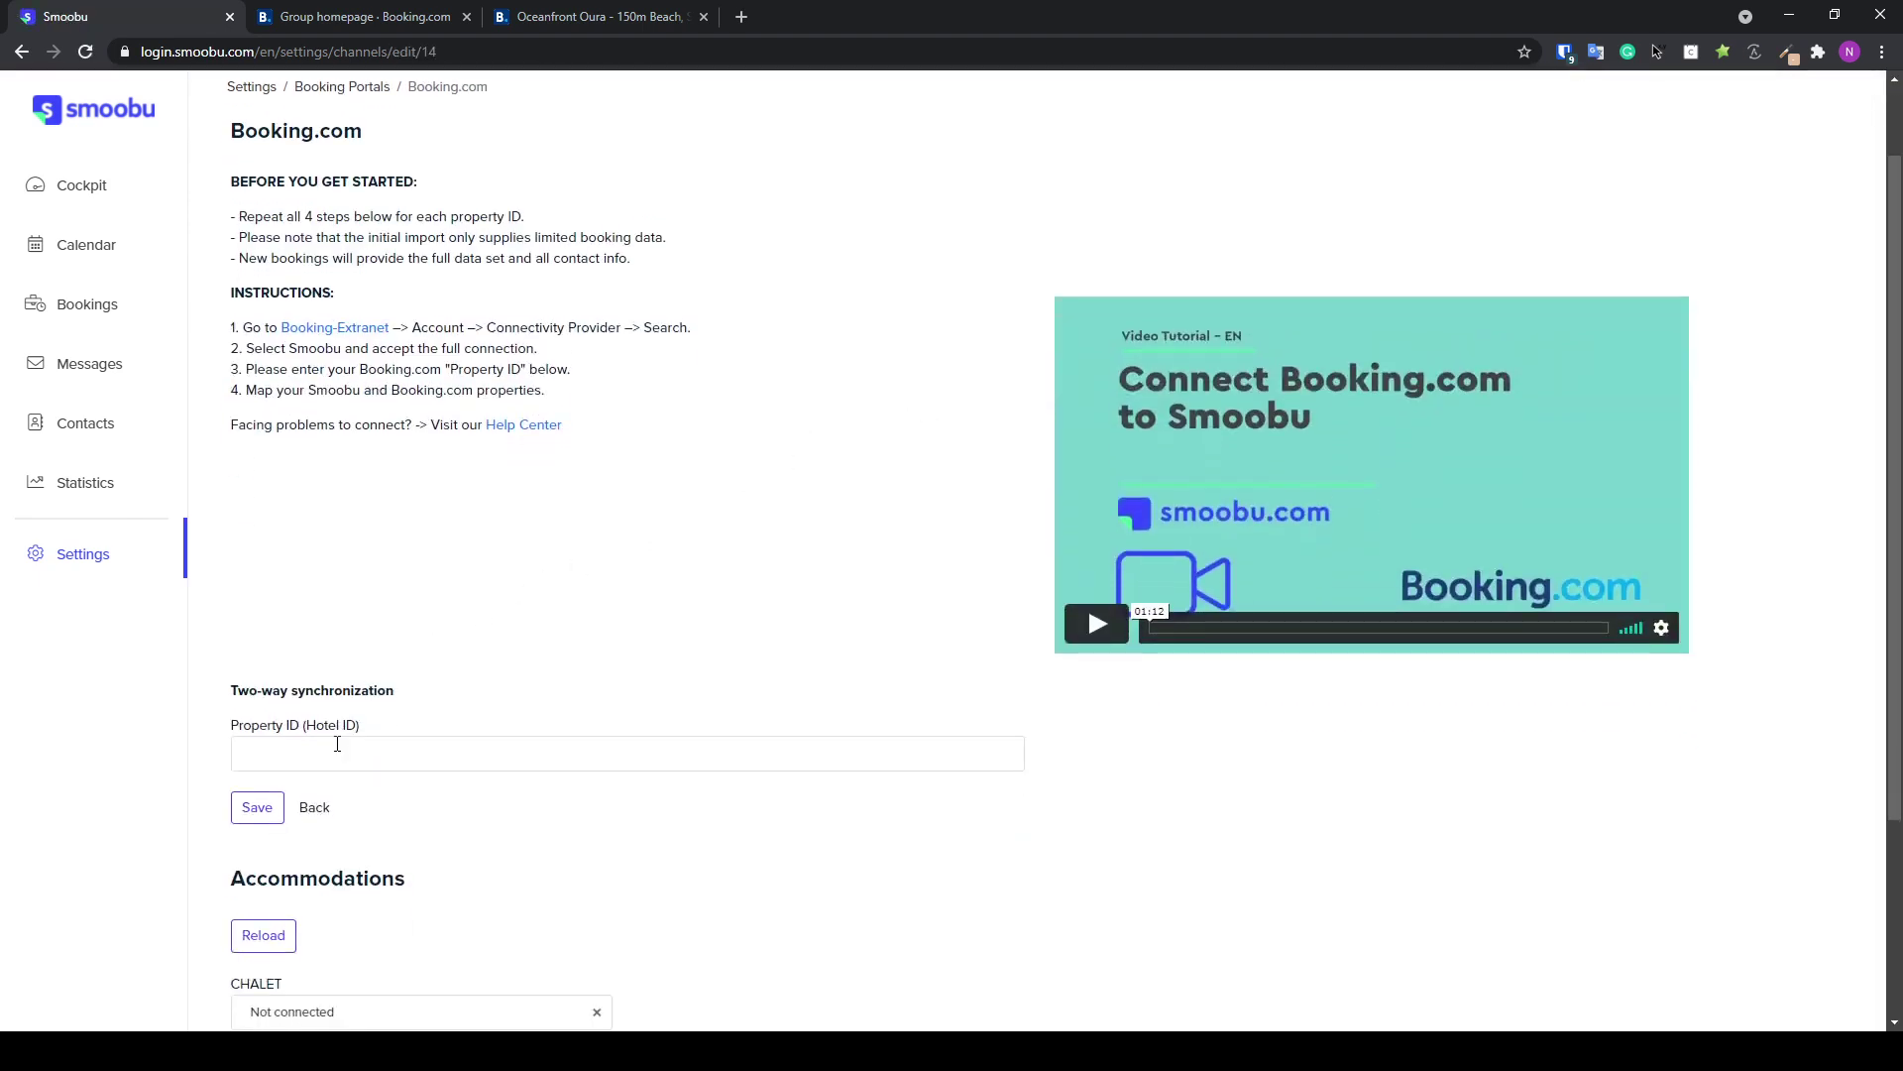
click(277, 735)
key(ctrl+v)
click(257, 807)
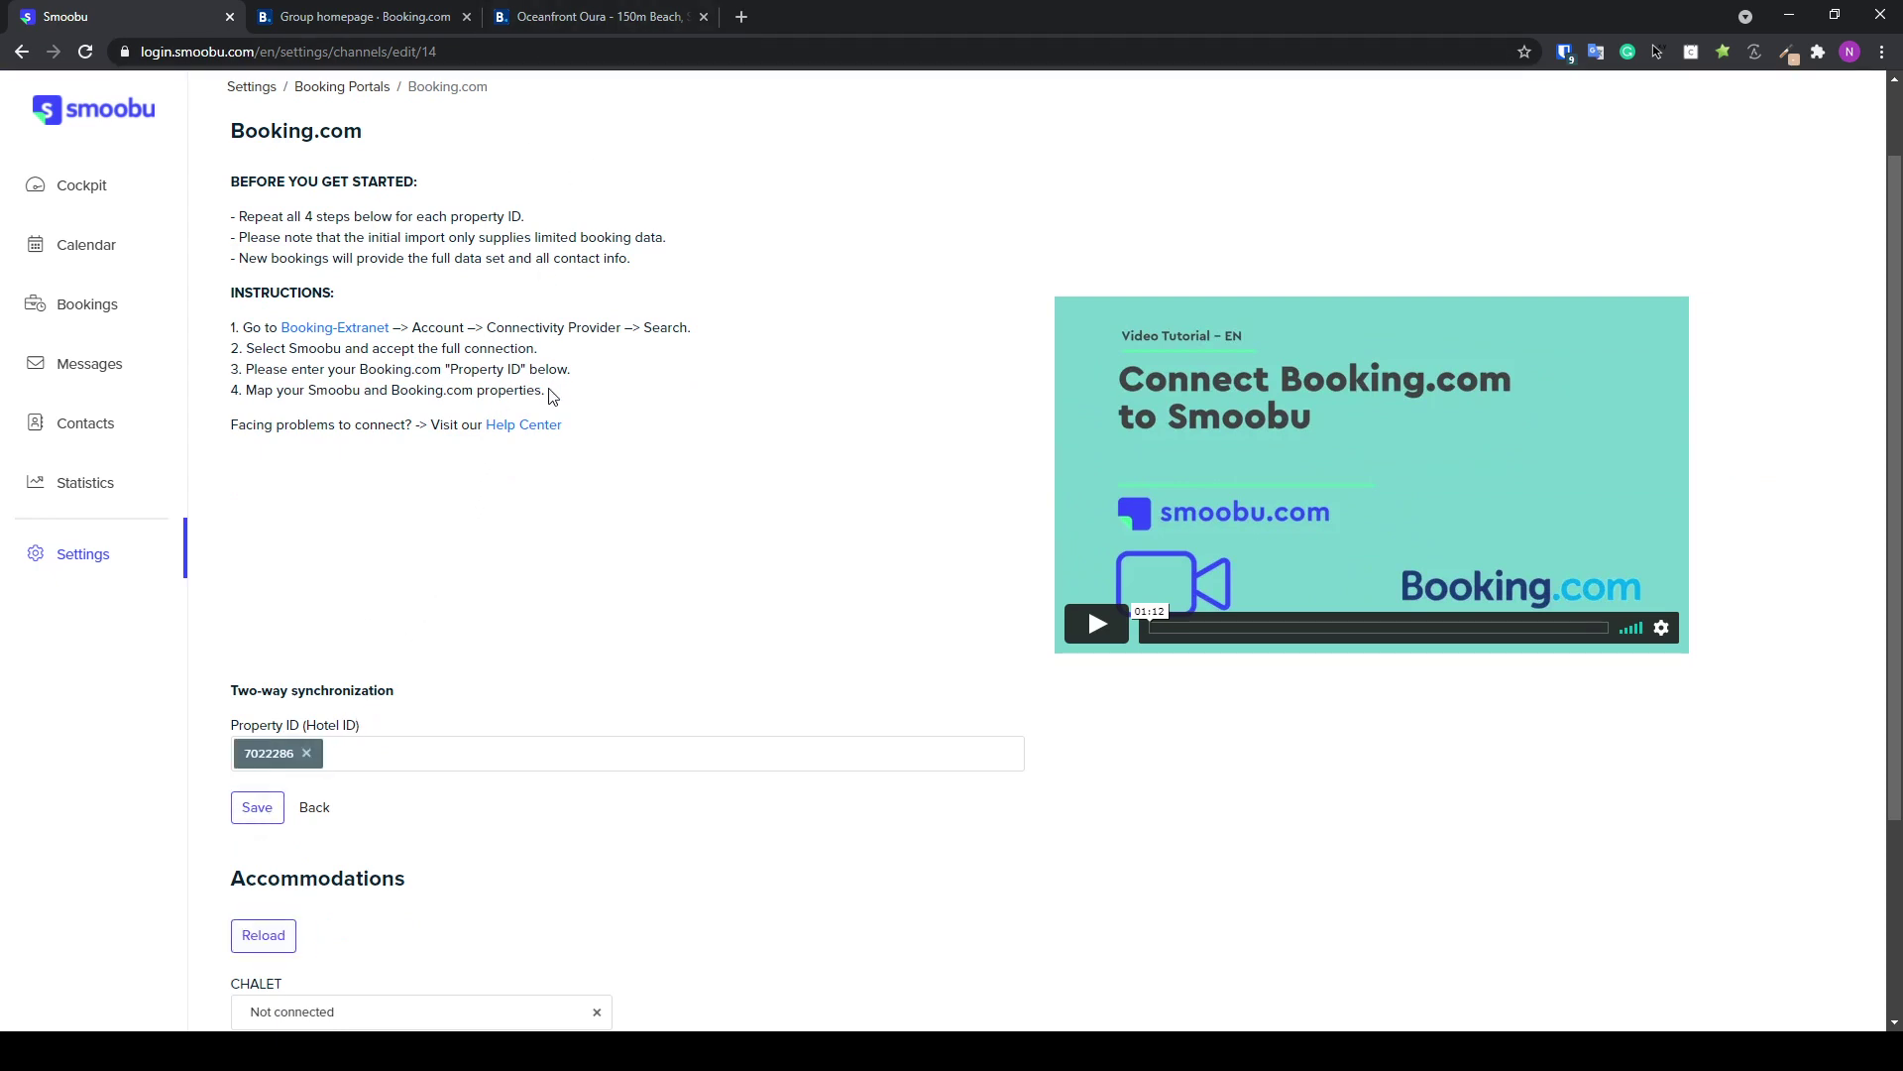
Map the OURA accommodation to the One-Bedroom Apartment - Oceanfront Oura listing and save the mapping
scroll(551, 391, down, 3)
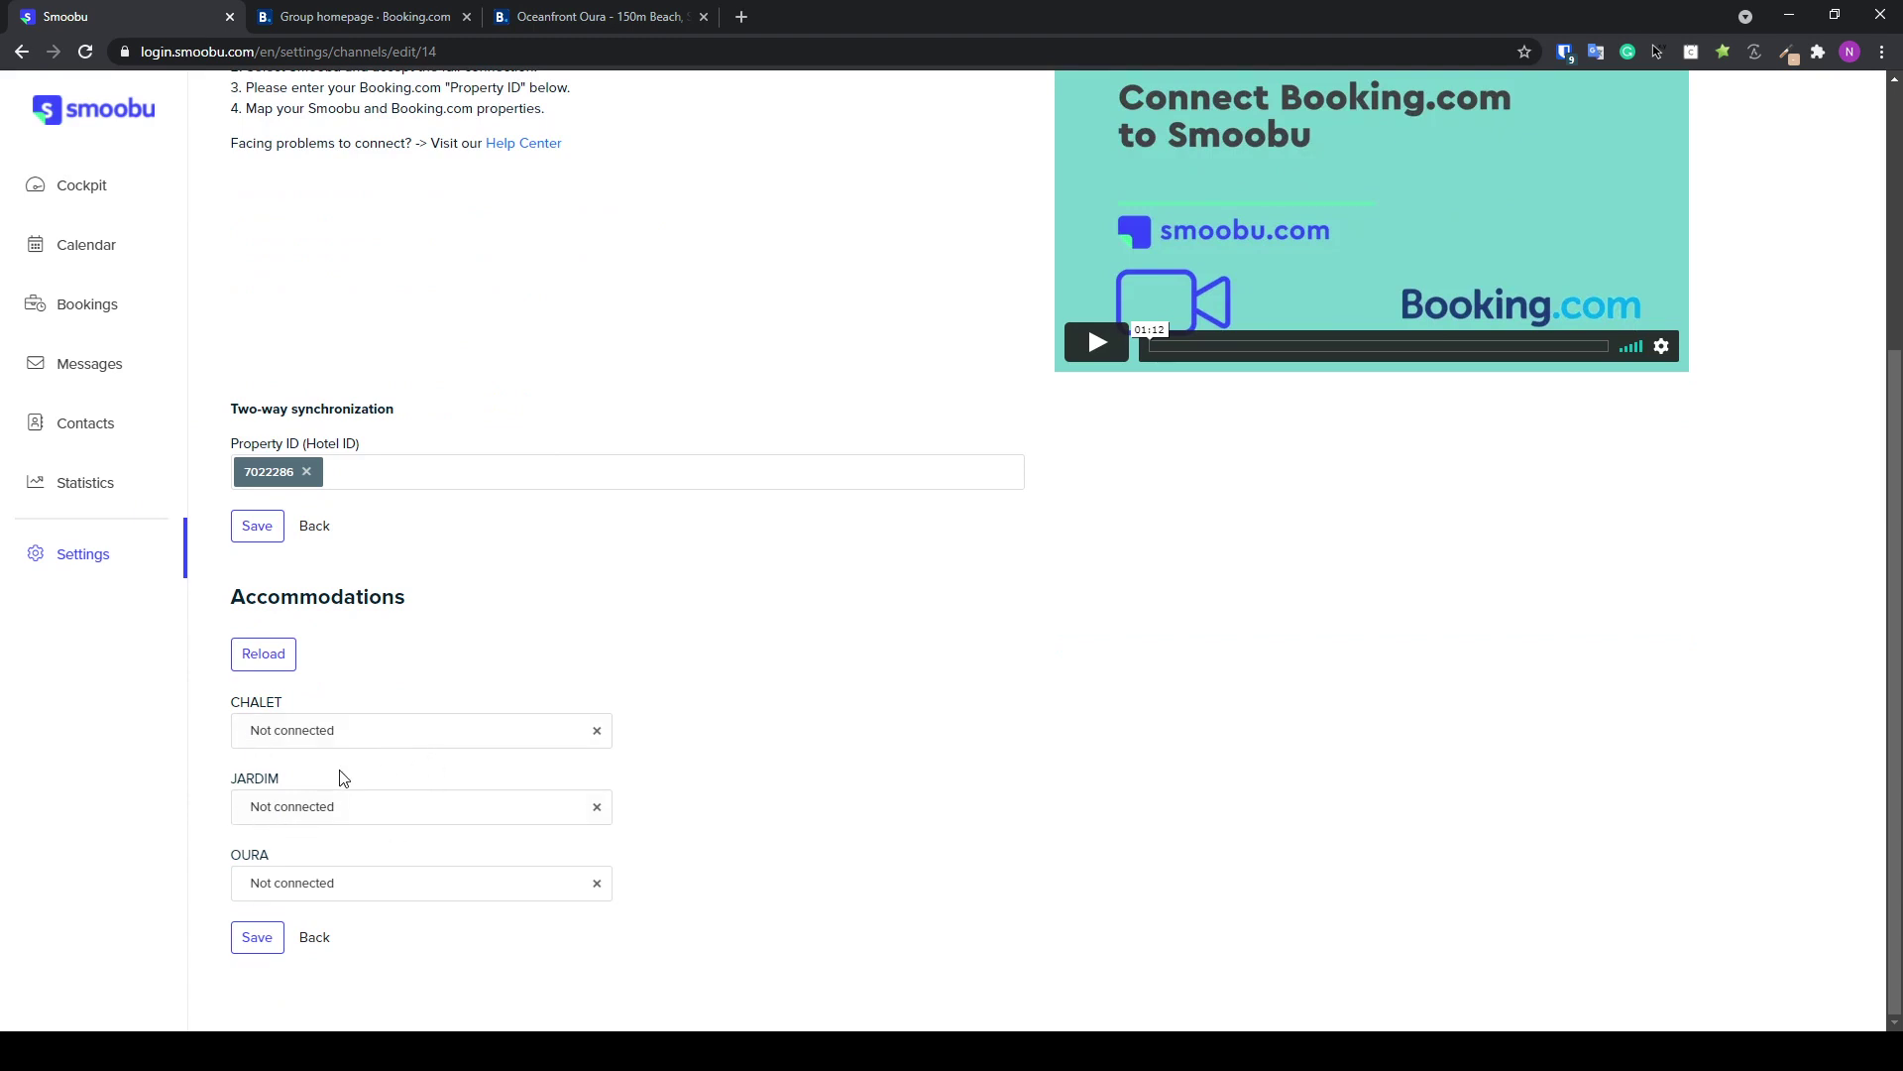
click(298, 883)
click(299, 884)
click(298, 883)
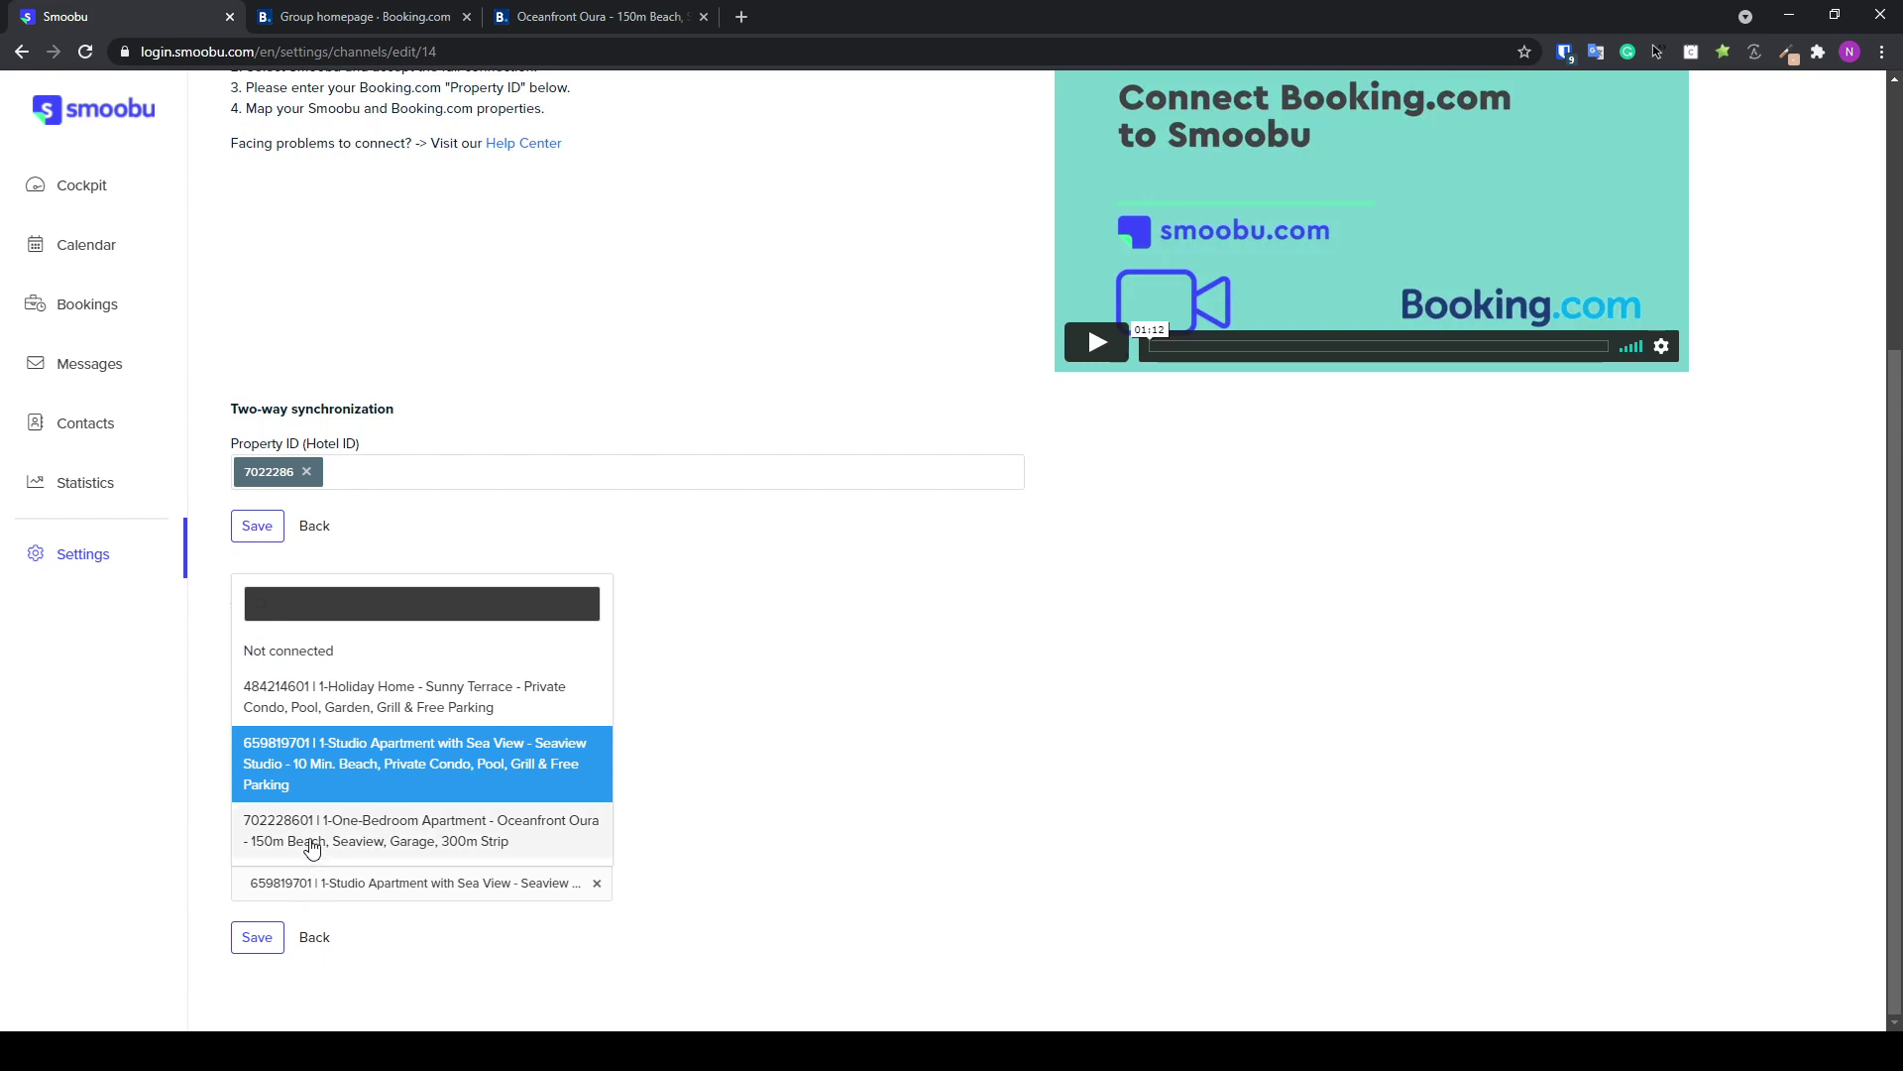
click(306, 843)
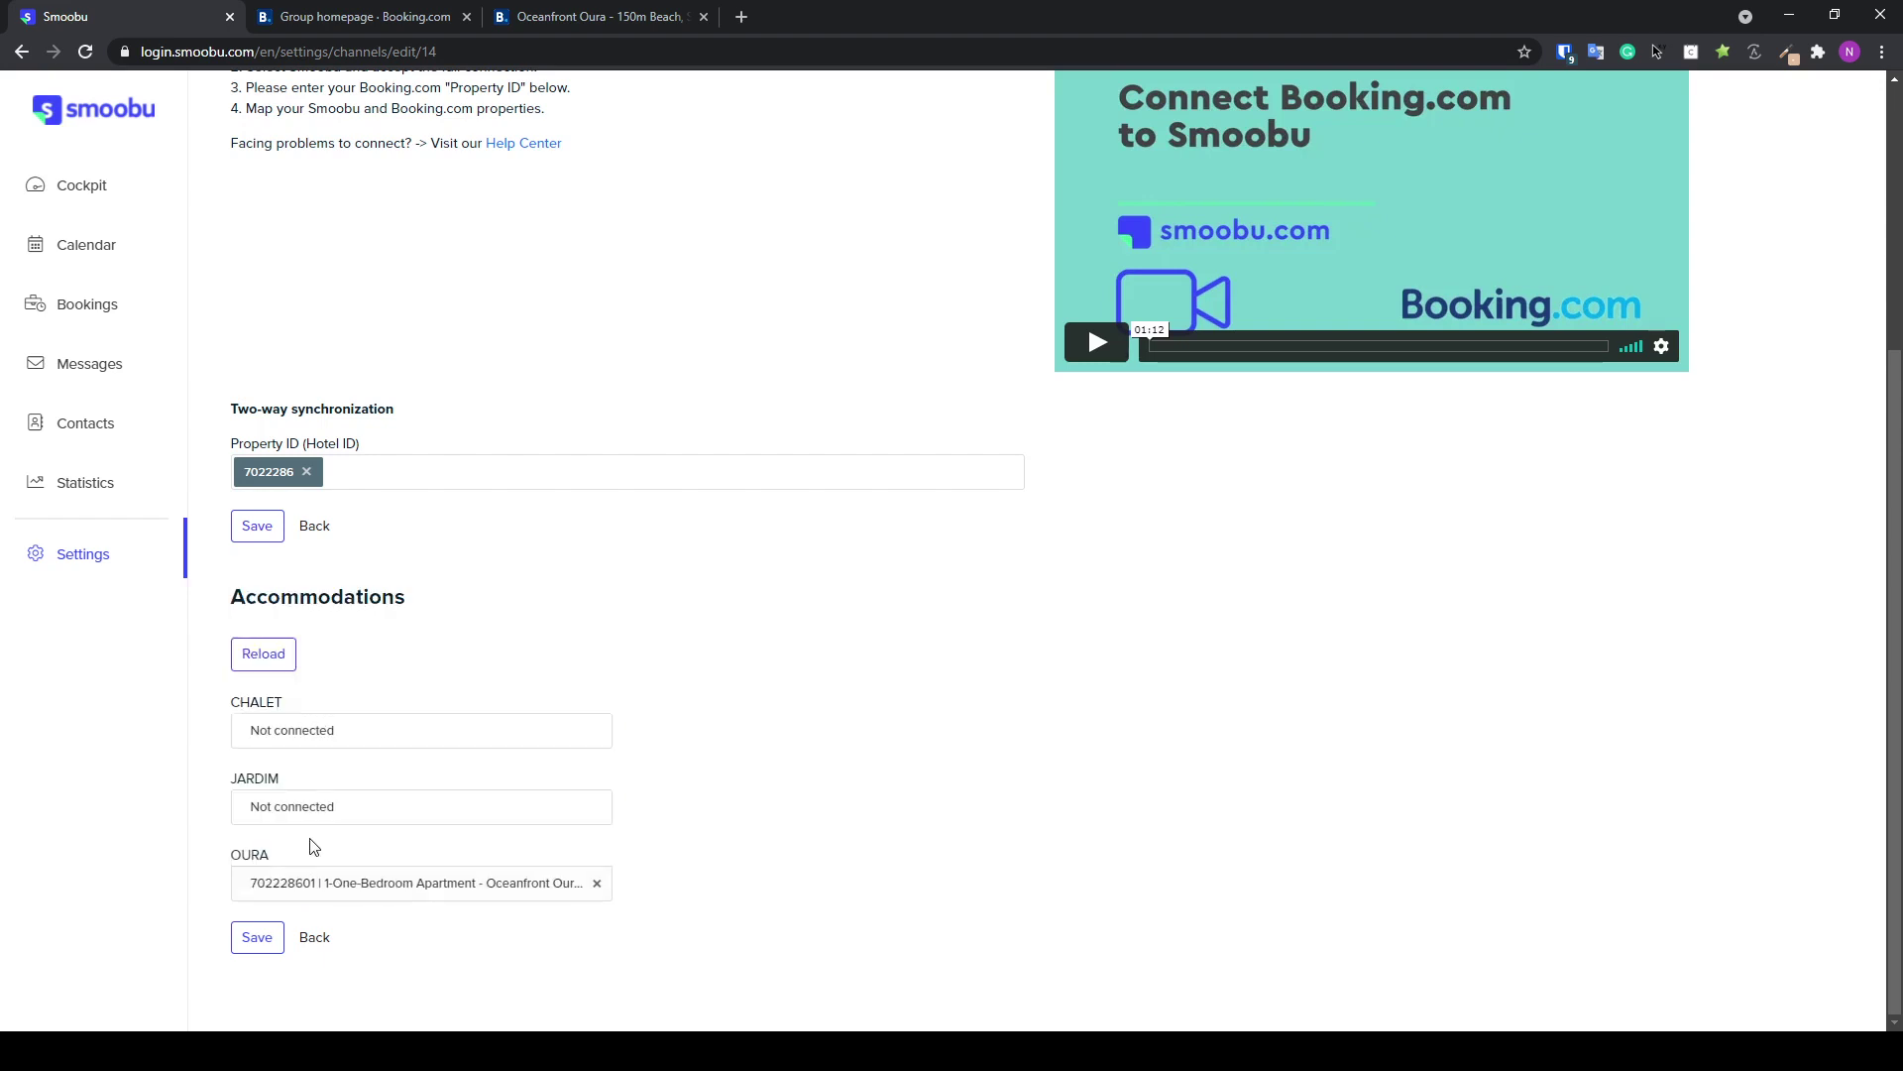
click(264, 936)
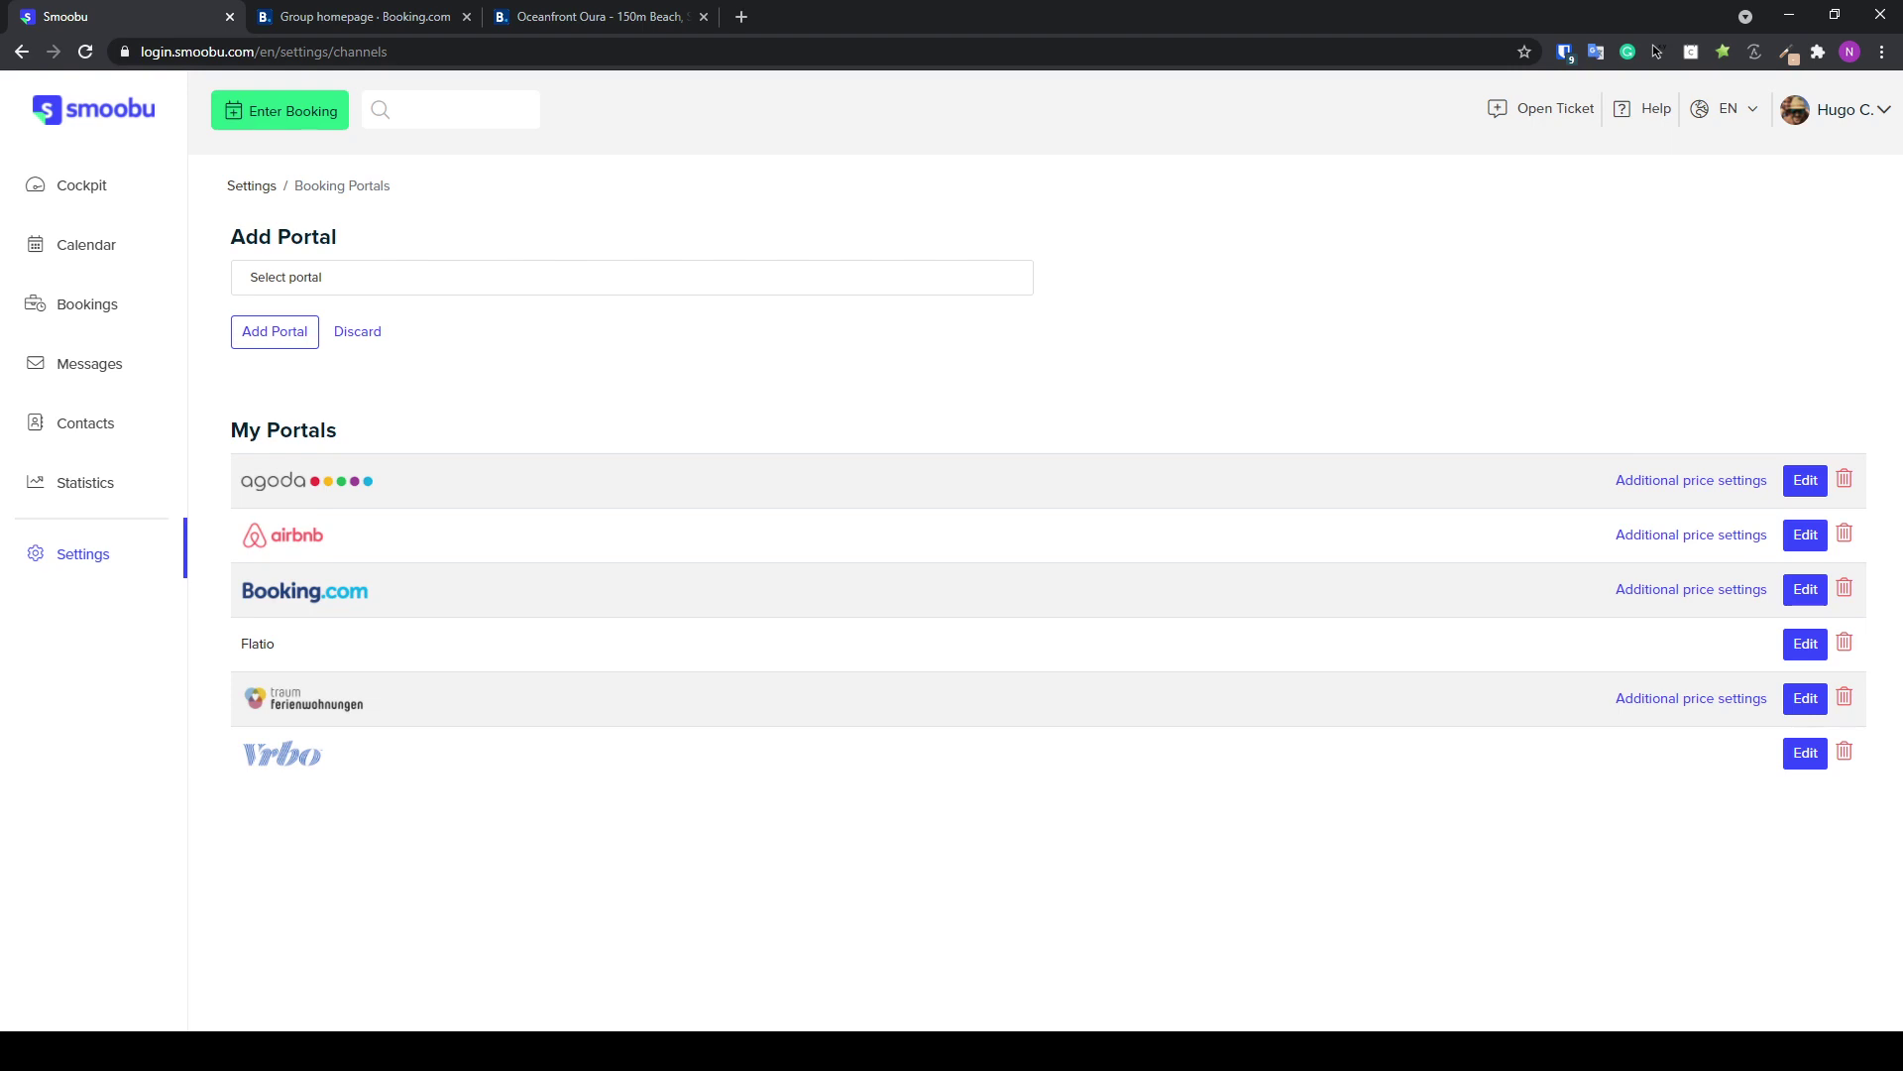
Save the Booking.com price settings with price sync enabled, a 19% mark-up and the Standard Rate for OURA, and return to the portal overview
click(1693, 592)
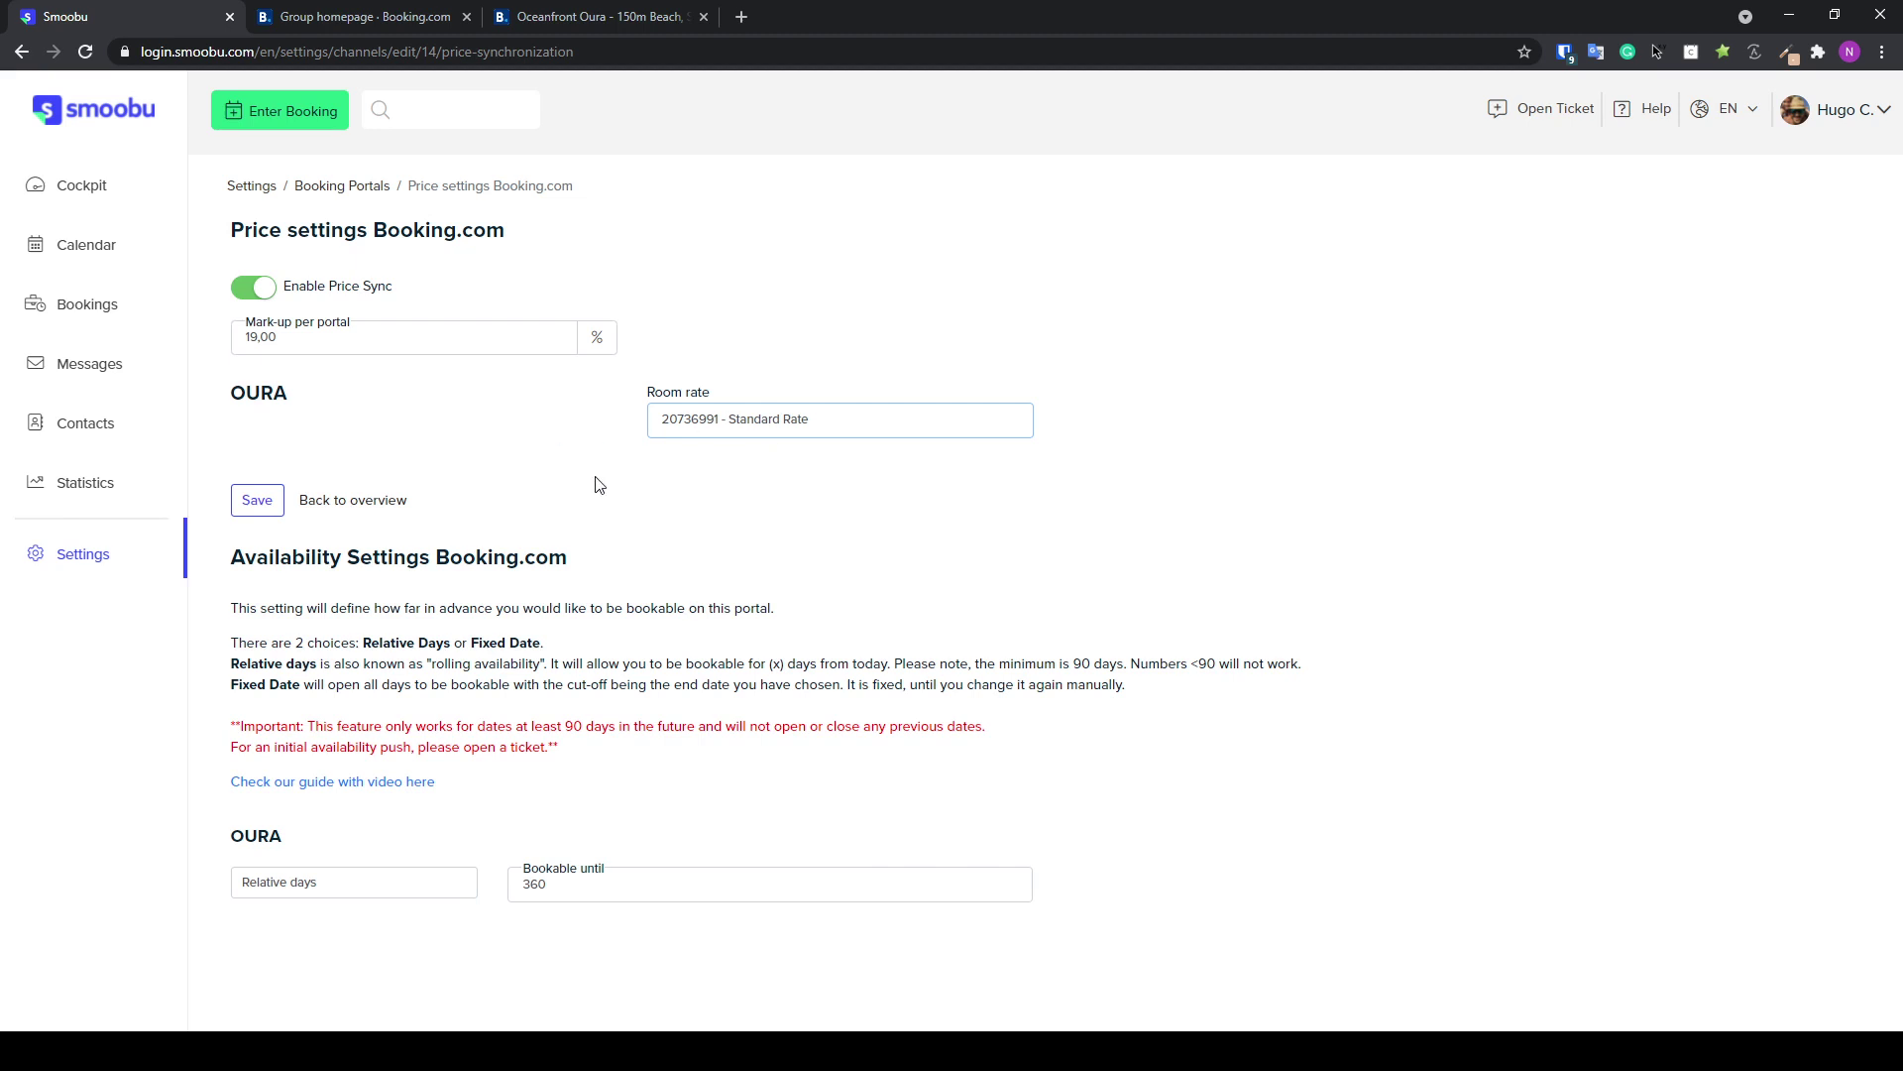
click(260, 499)
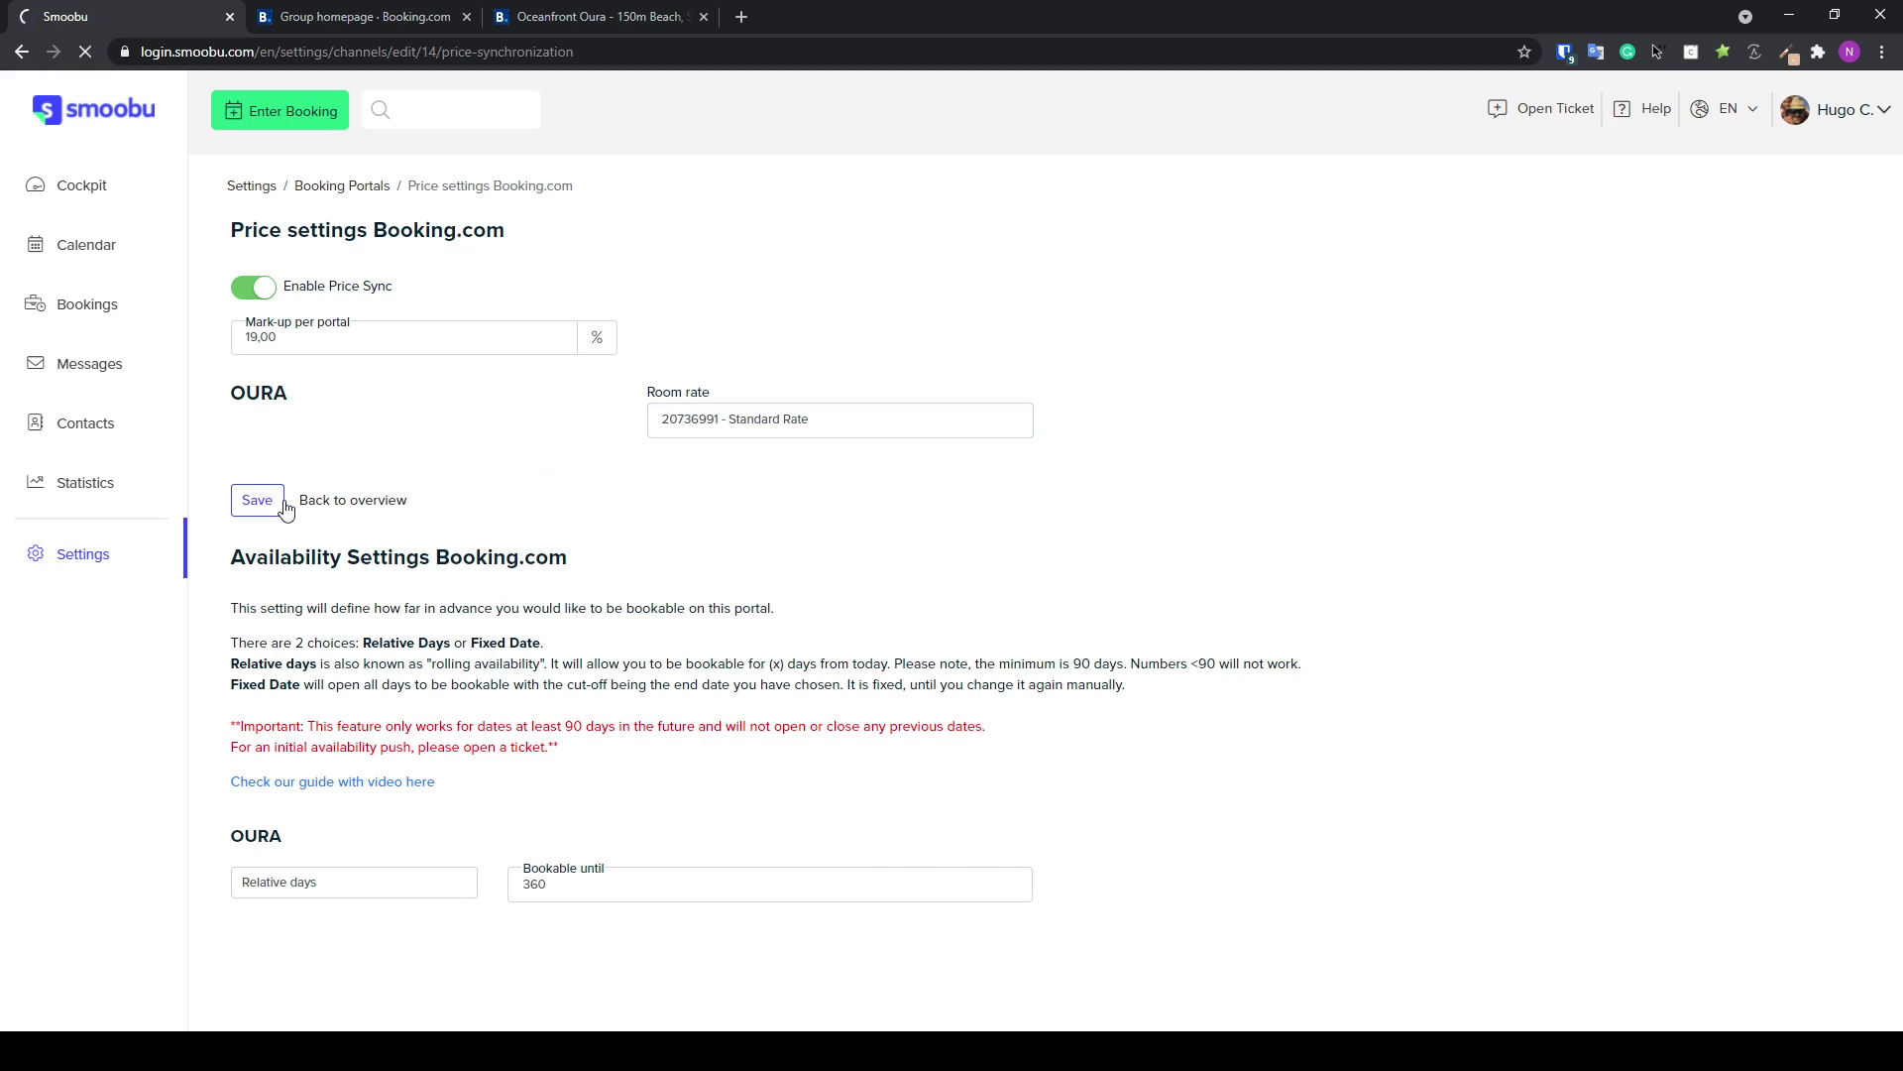
click(347, 500)
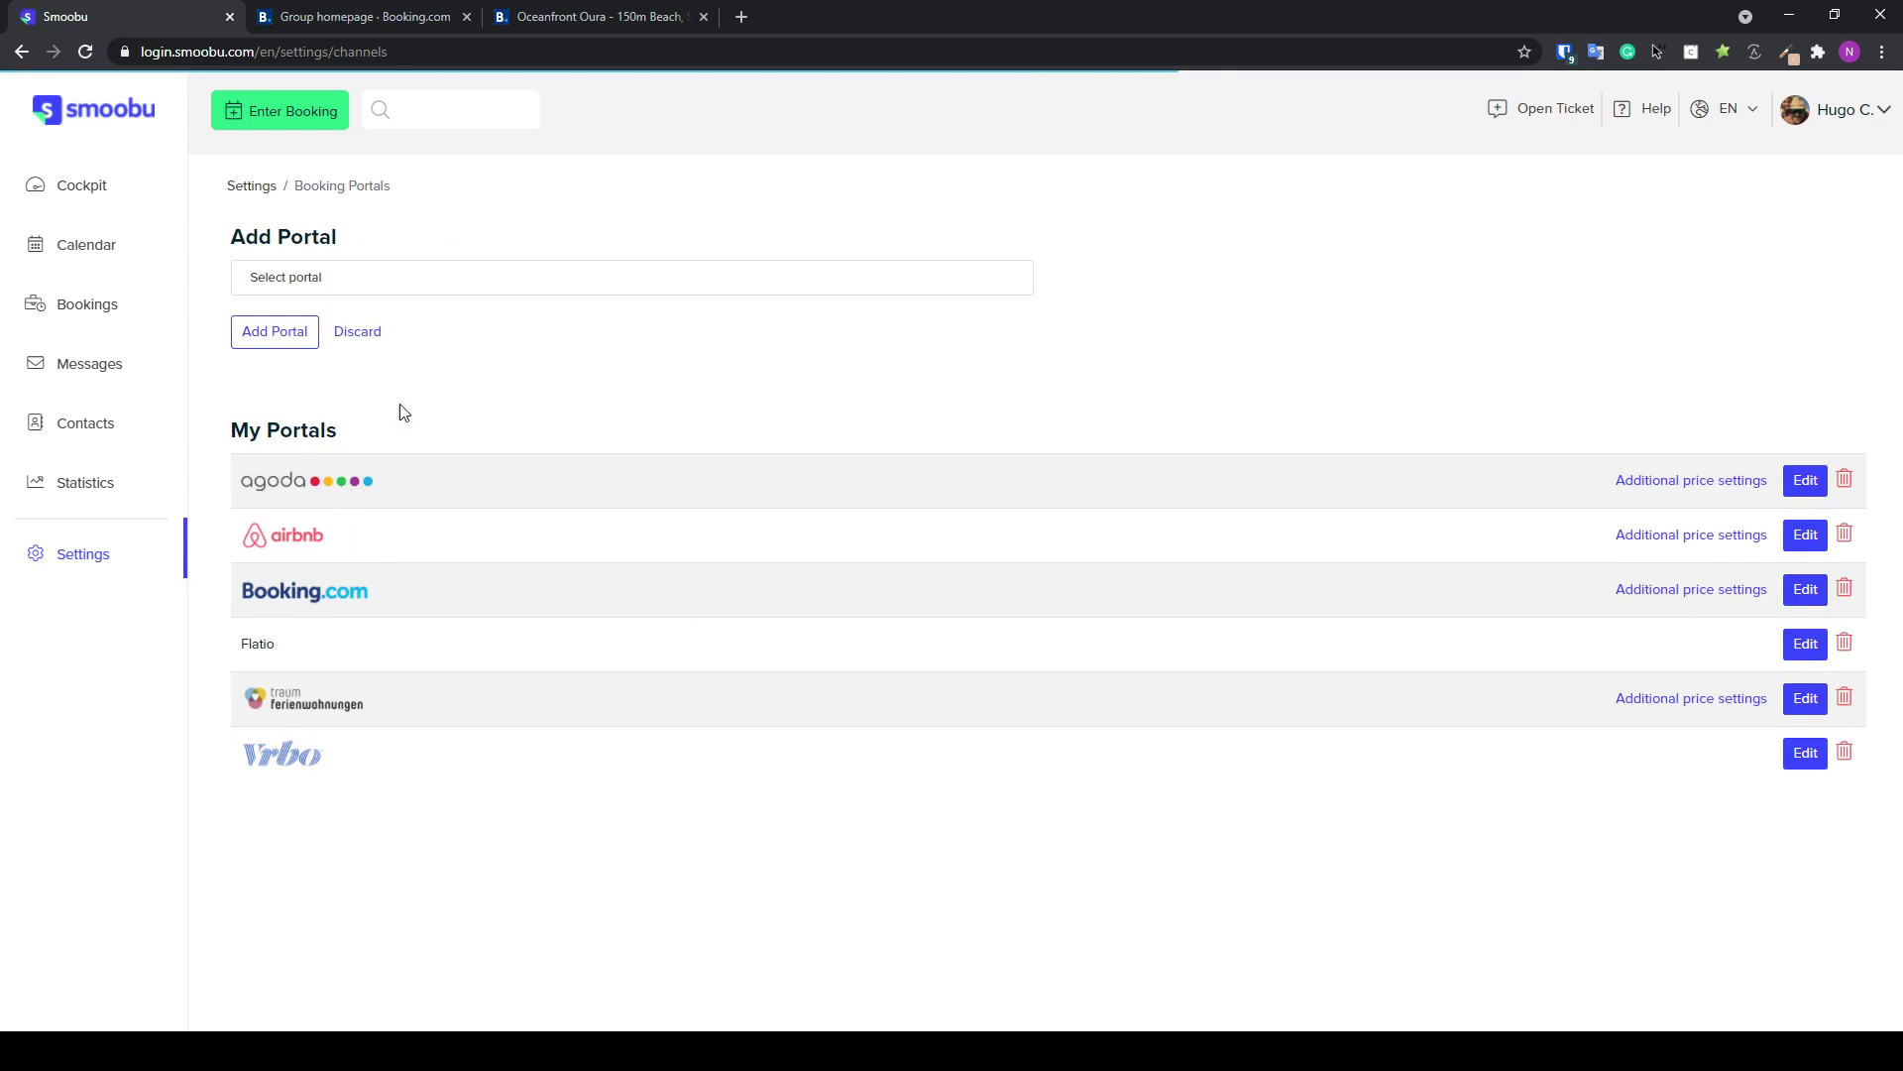
Switch to the Booking.com extranet and examine the Standard and Non-refundable rates for OURA in the property's calendar
click(534, 28)
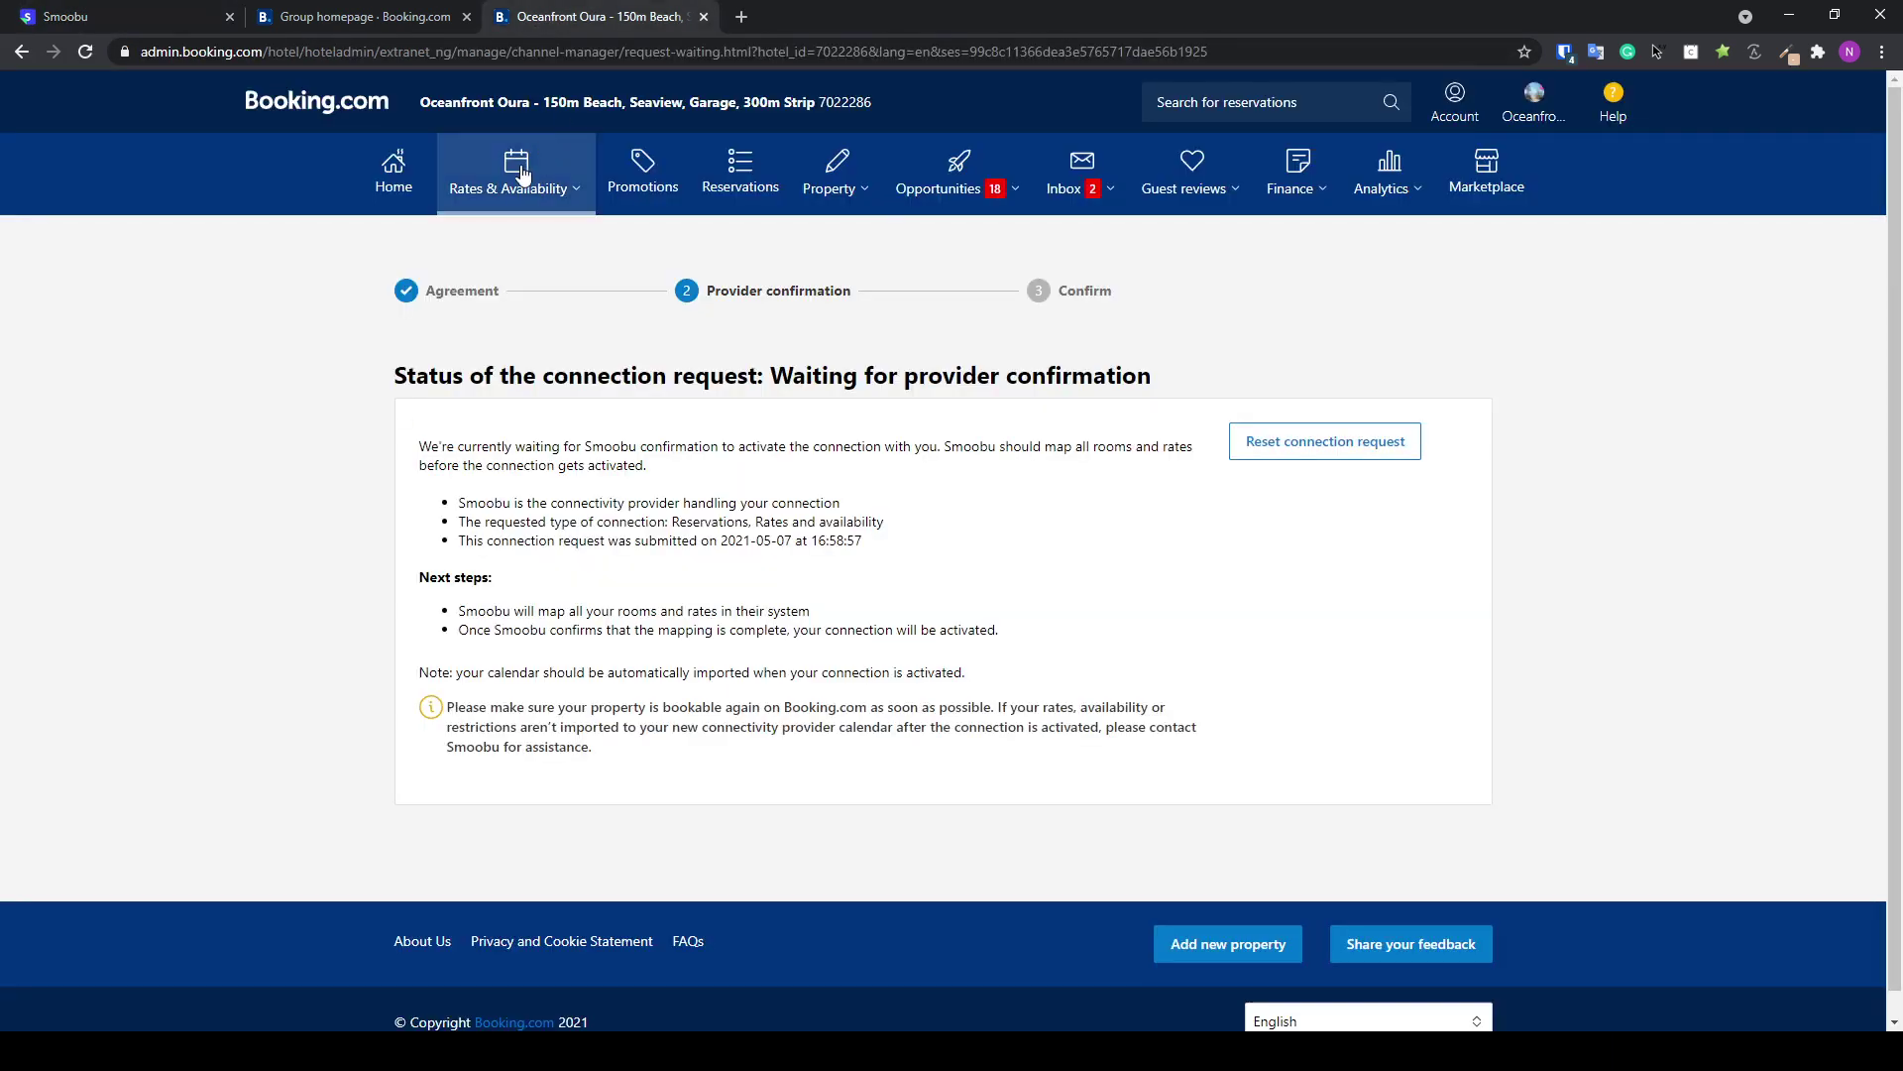
click(511, 174)
click(508, 241)
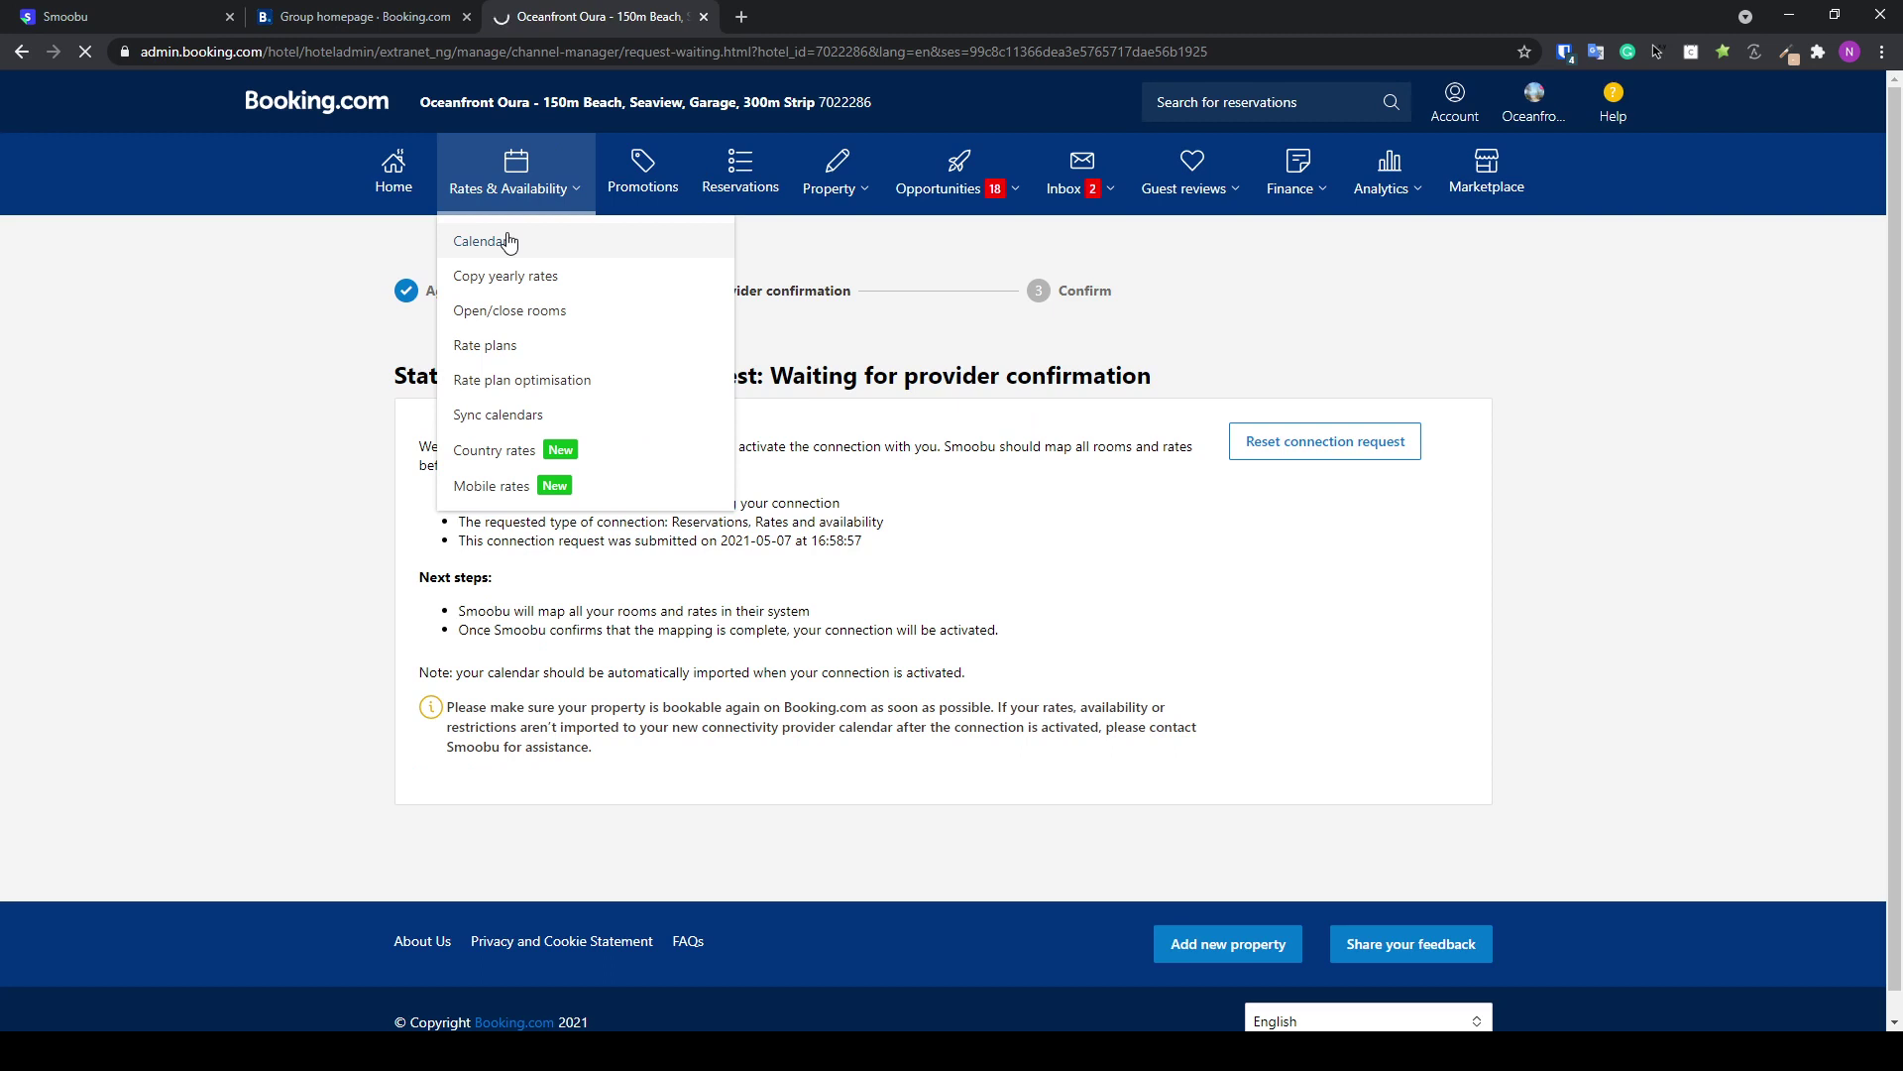
click(481, 241)
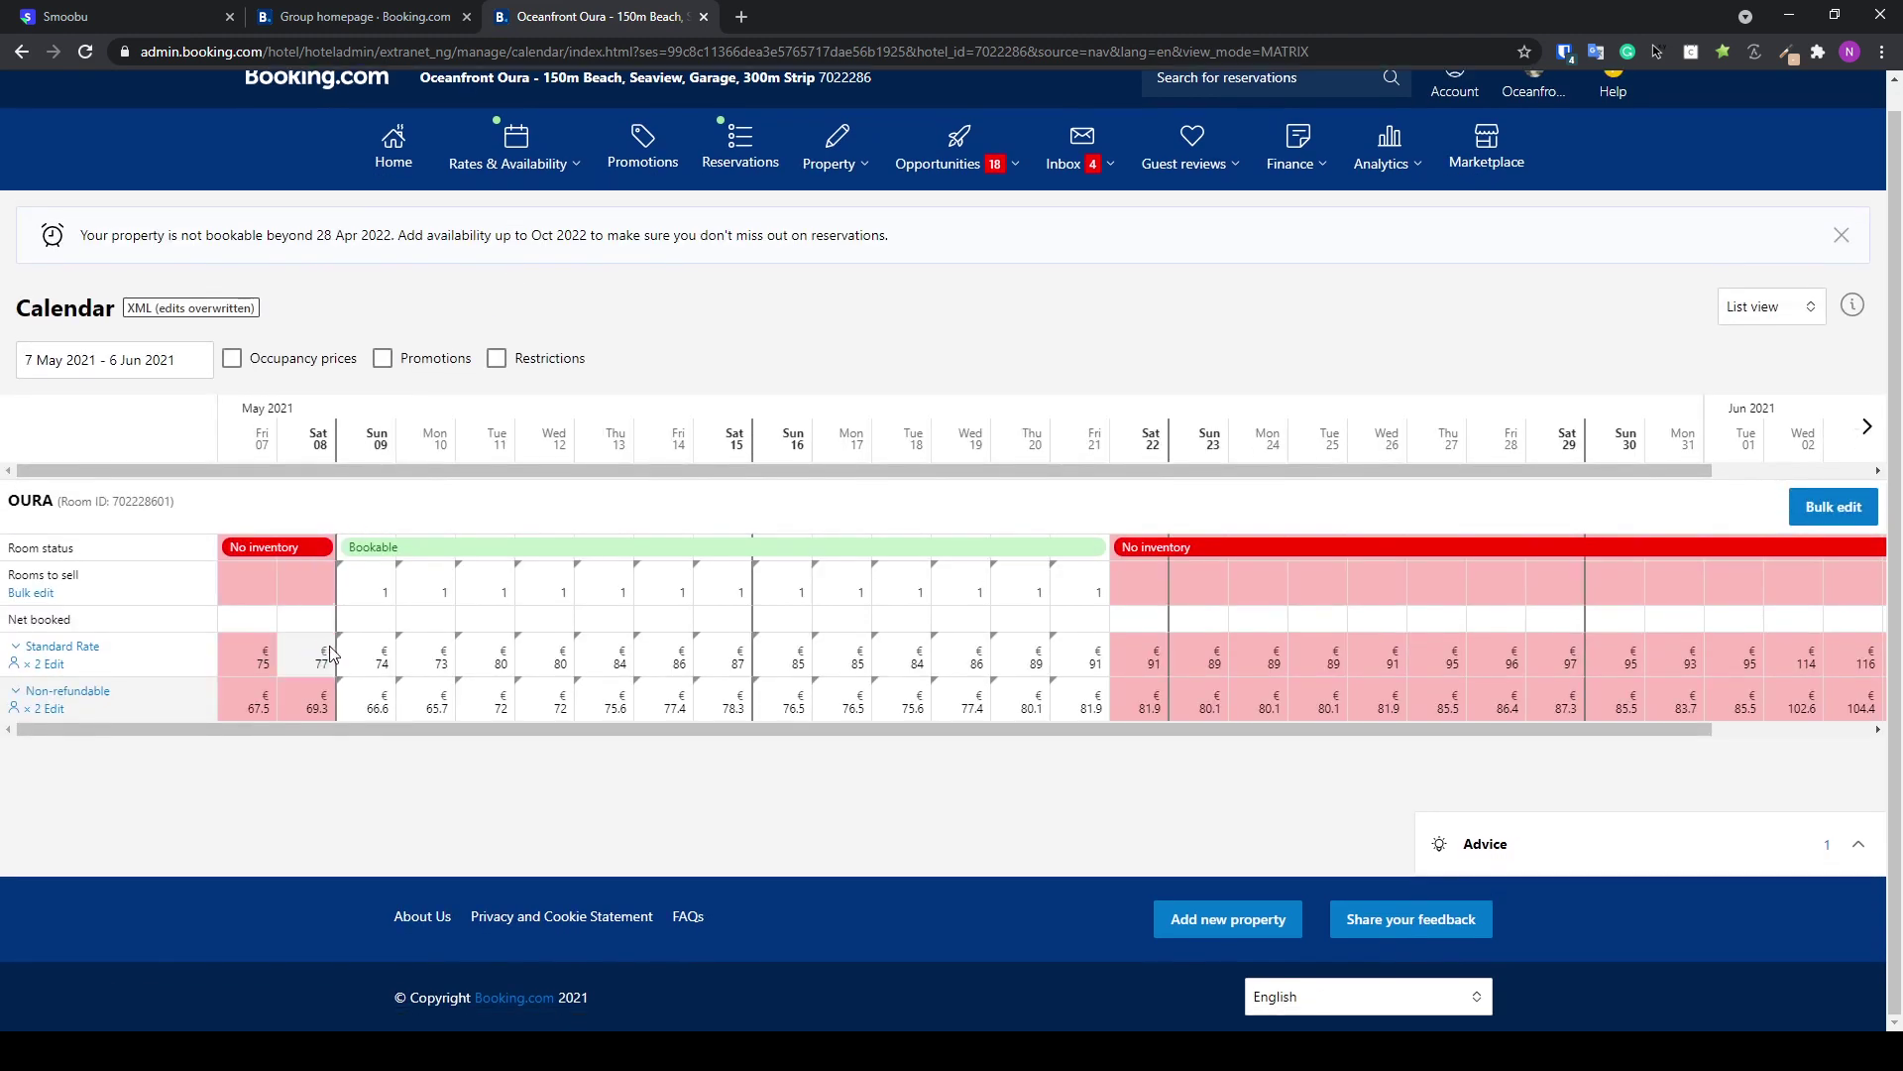
drag(375, 663, 399, 670)
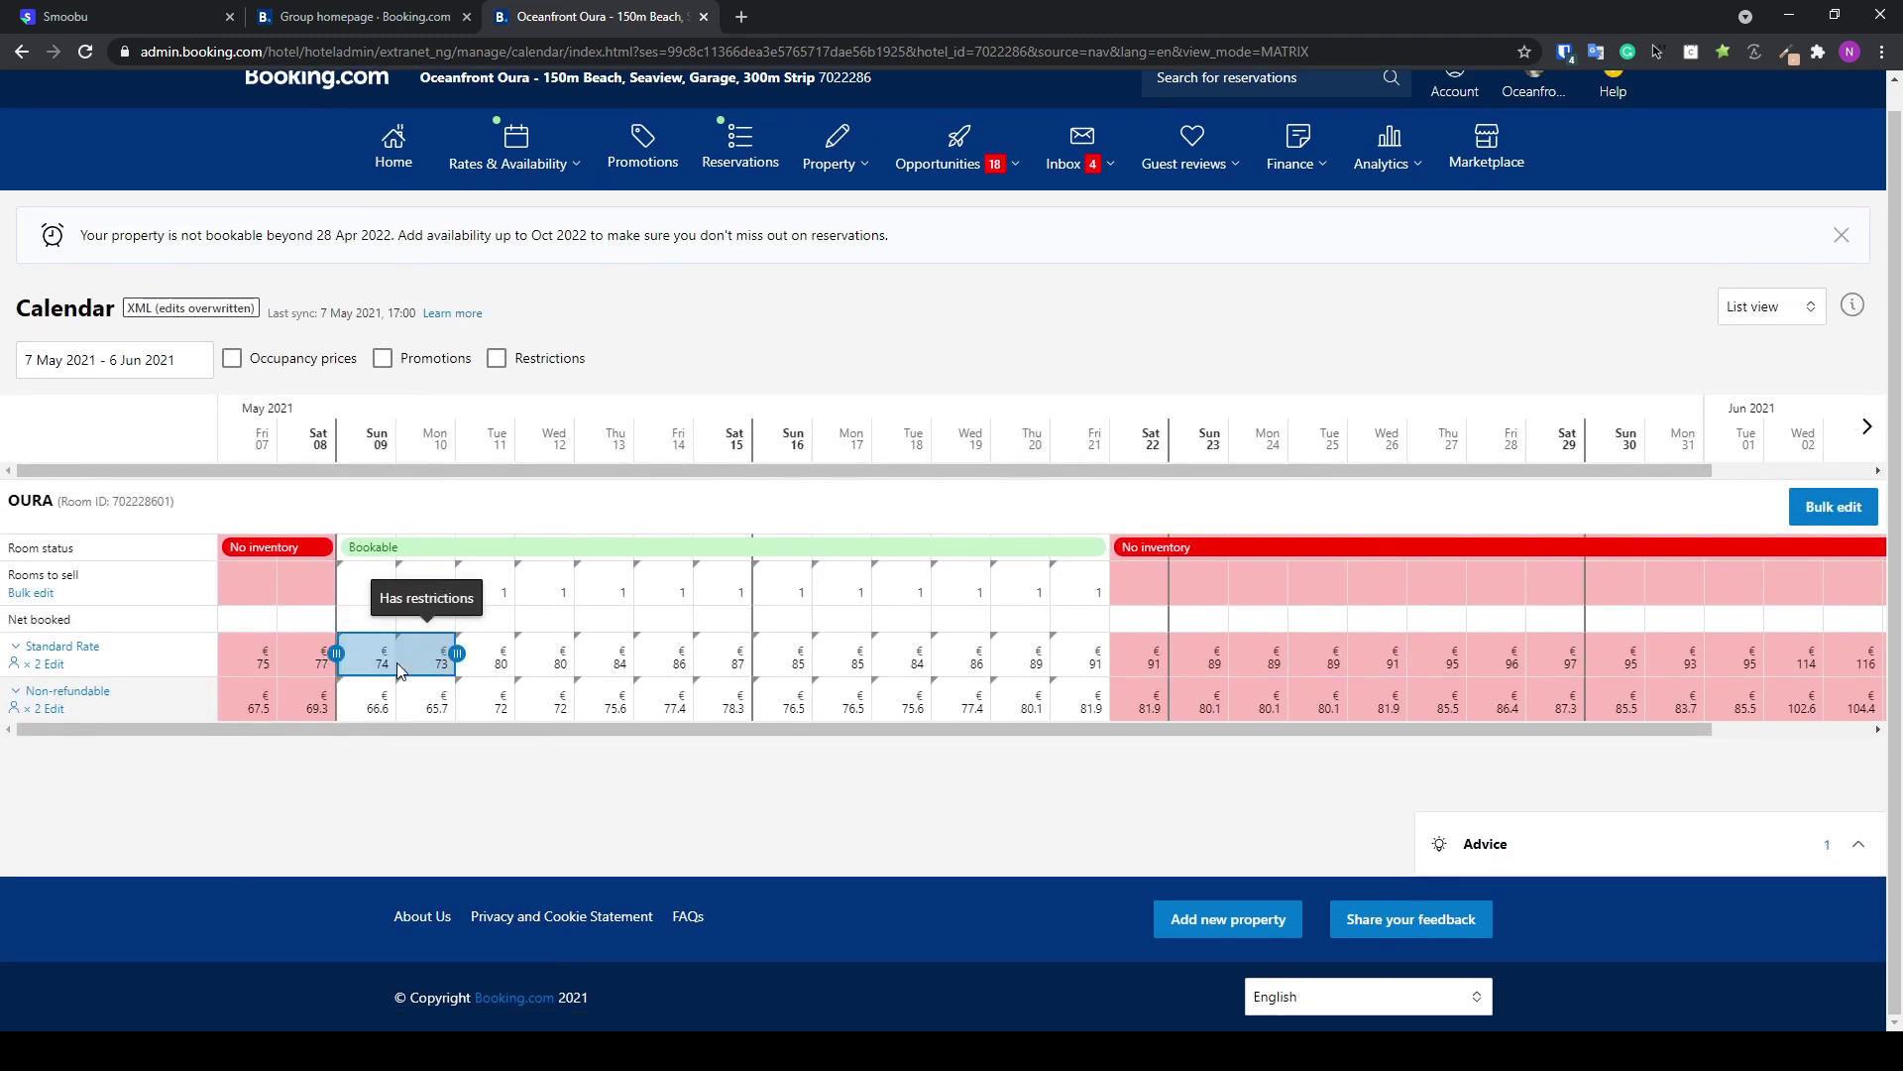
click(432, 693)
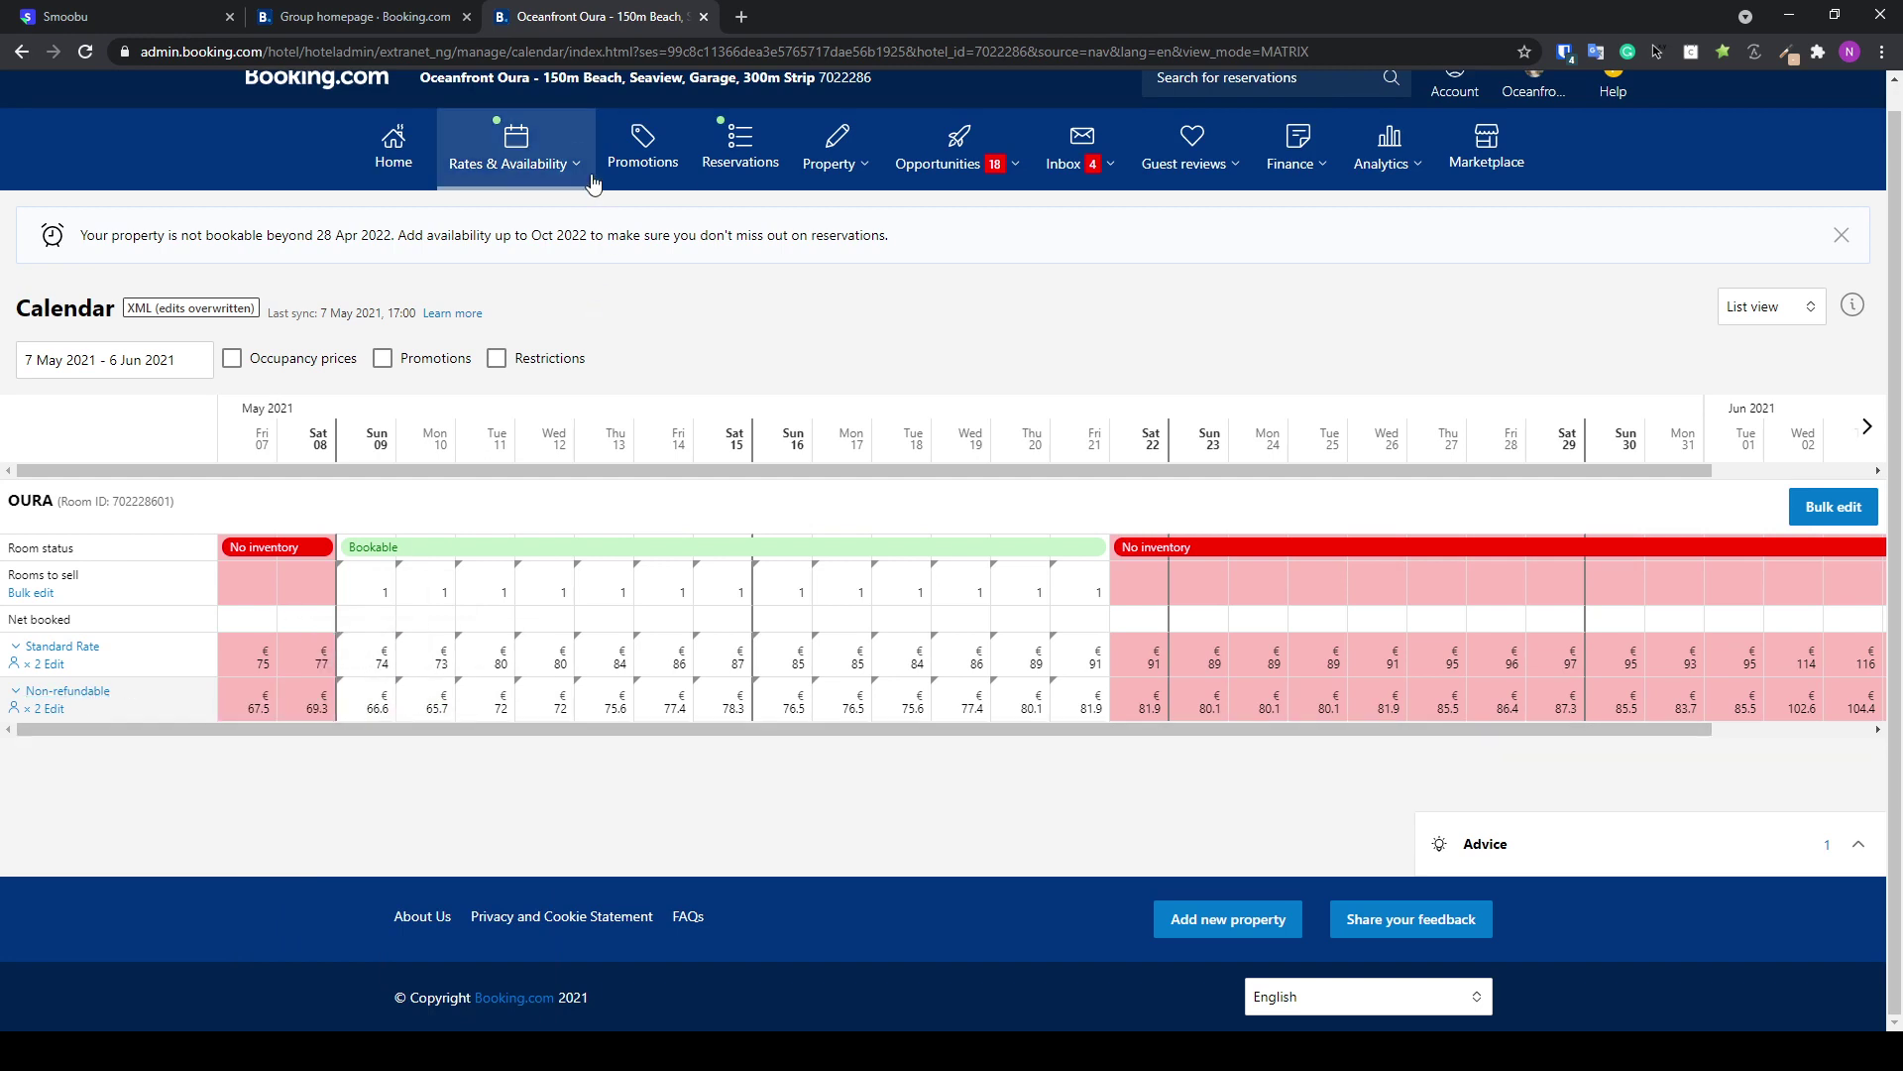
Open the property's rate plans and examine how the Standard Rate and the Non-refundable rate are priced
click(525, 164)
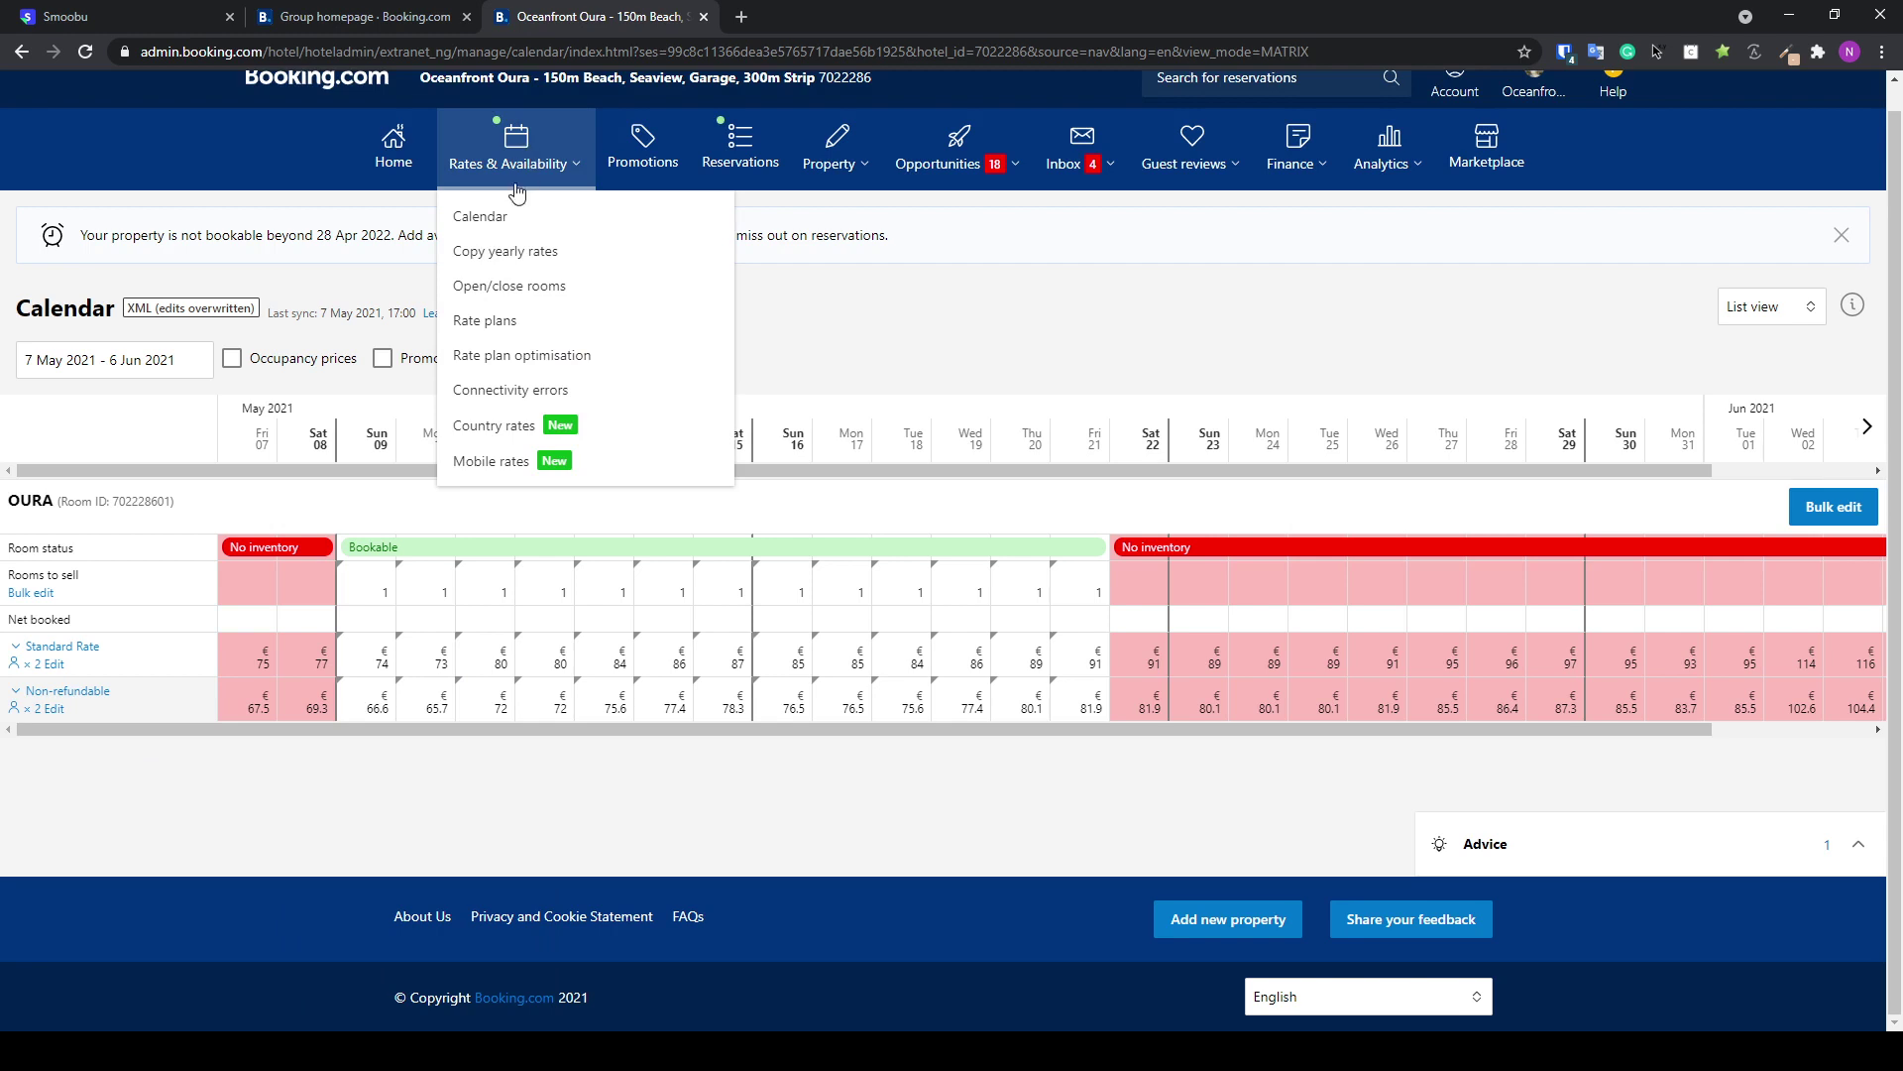
click(506, 320)
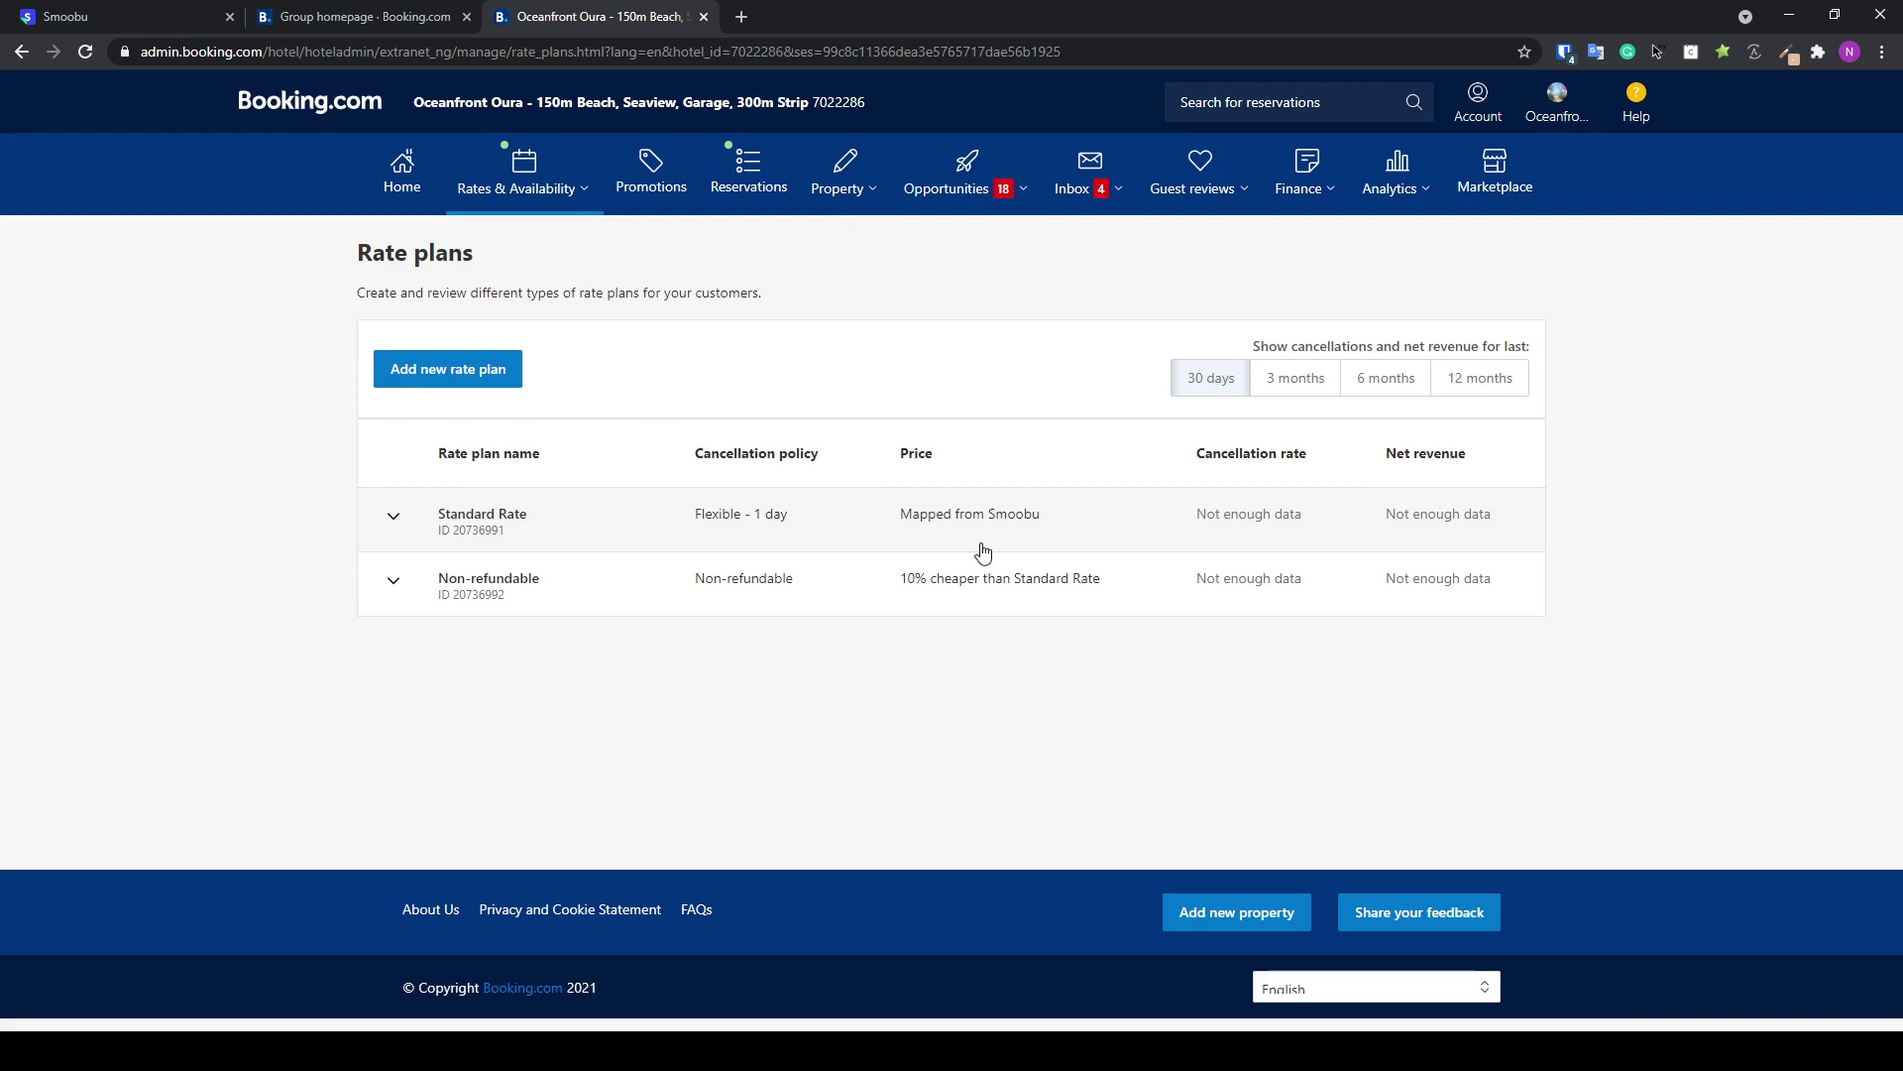
Switch to Smoobu, open the additional price settings for Booking.com, and examine OURA's relative-days availability and its bookable-until setting
click(192, 28)
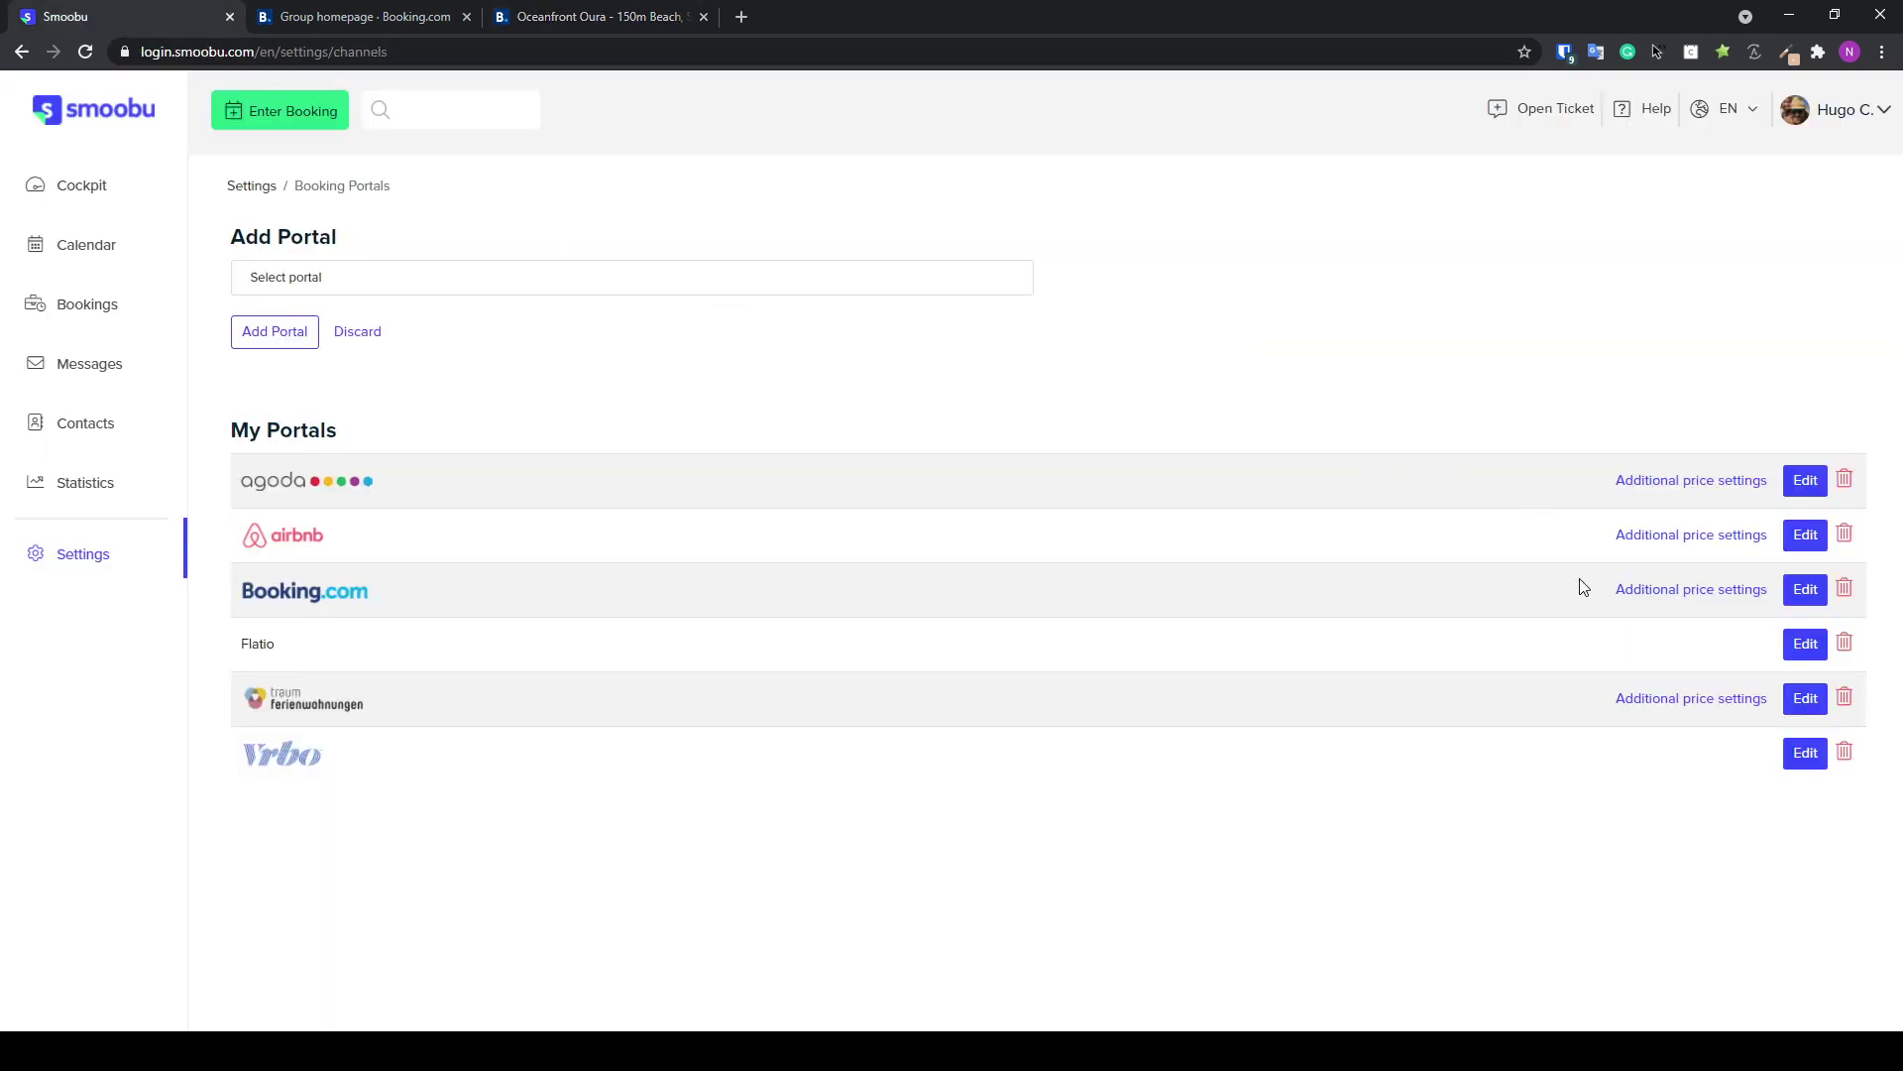
click(1622, 594)
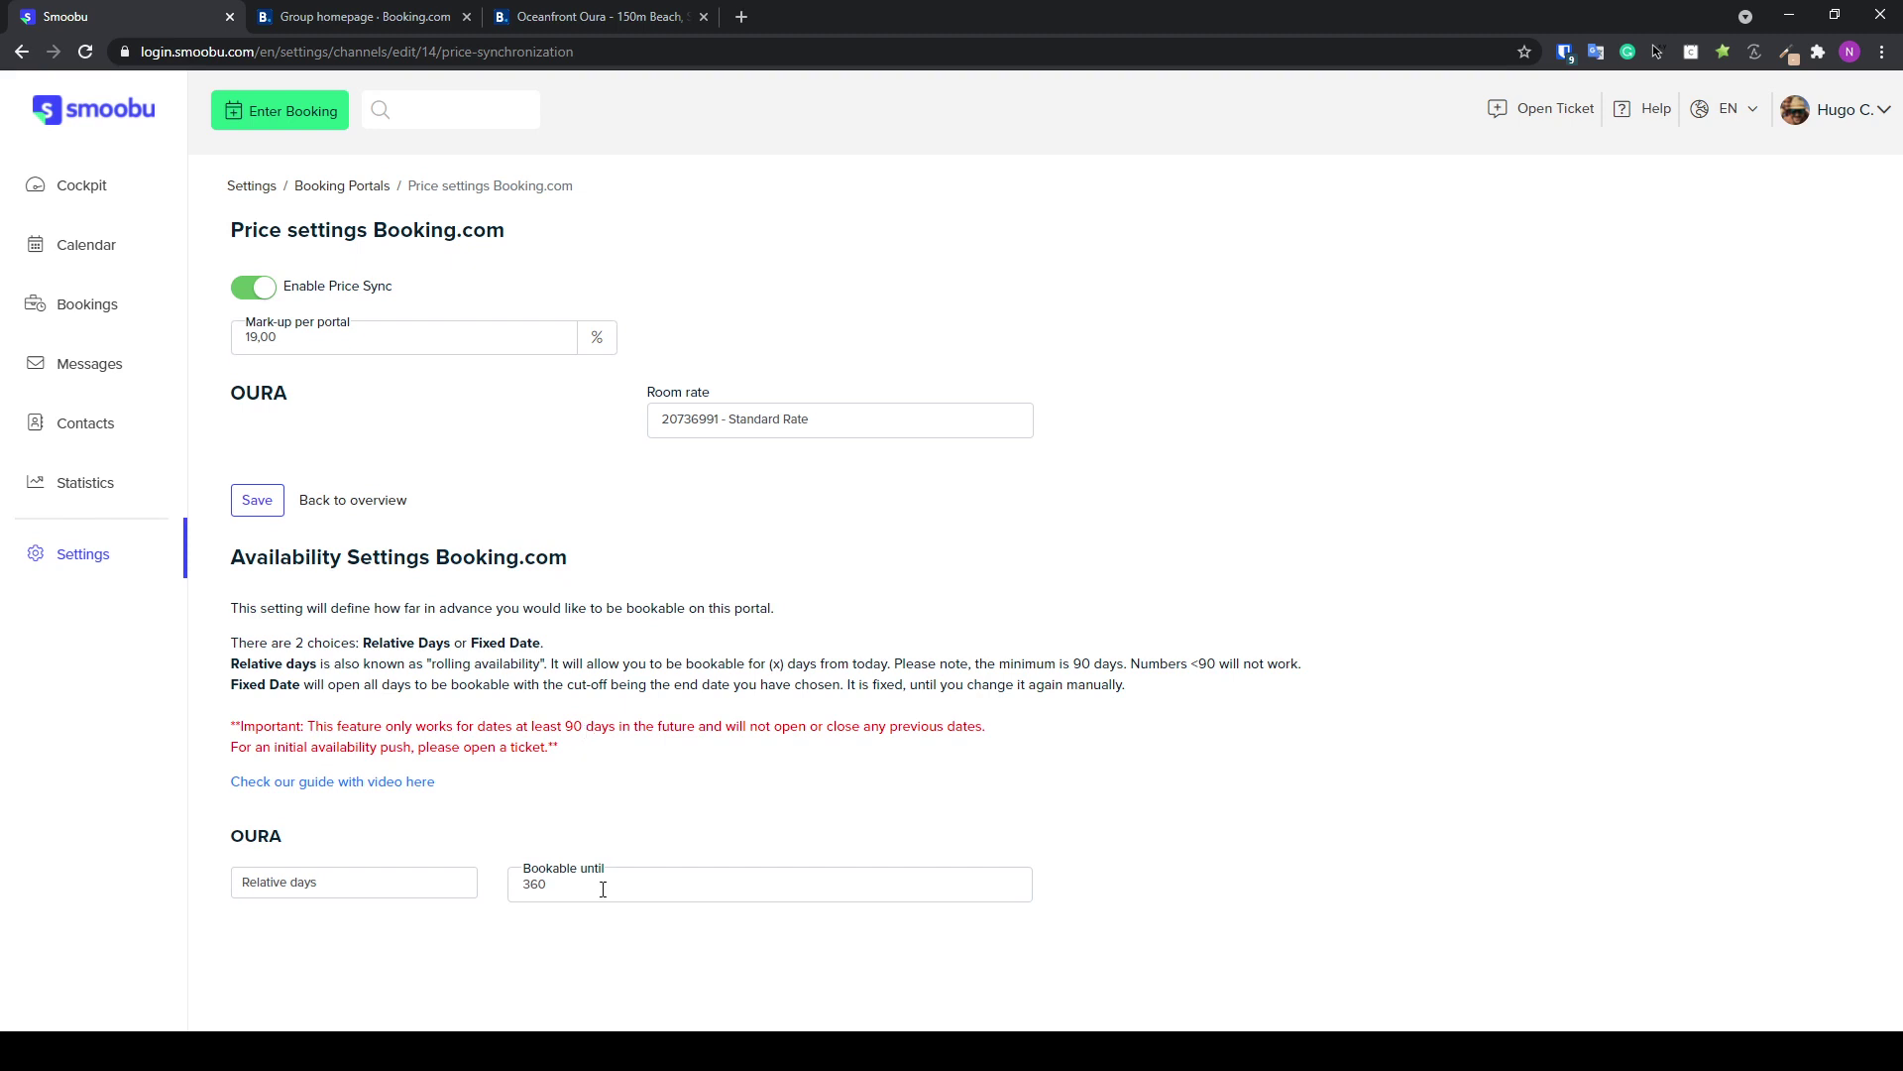
double_click(534, 884)
click(569, 887)
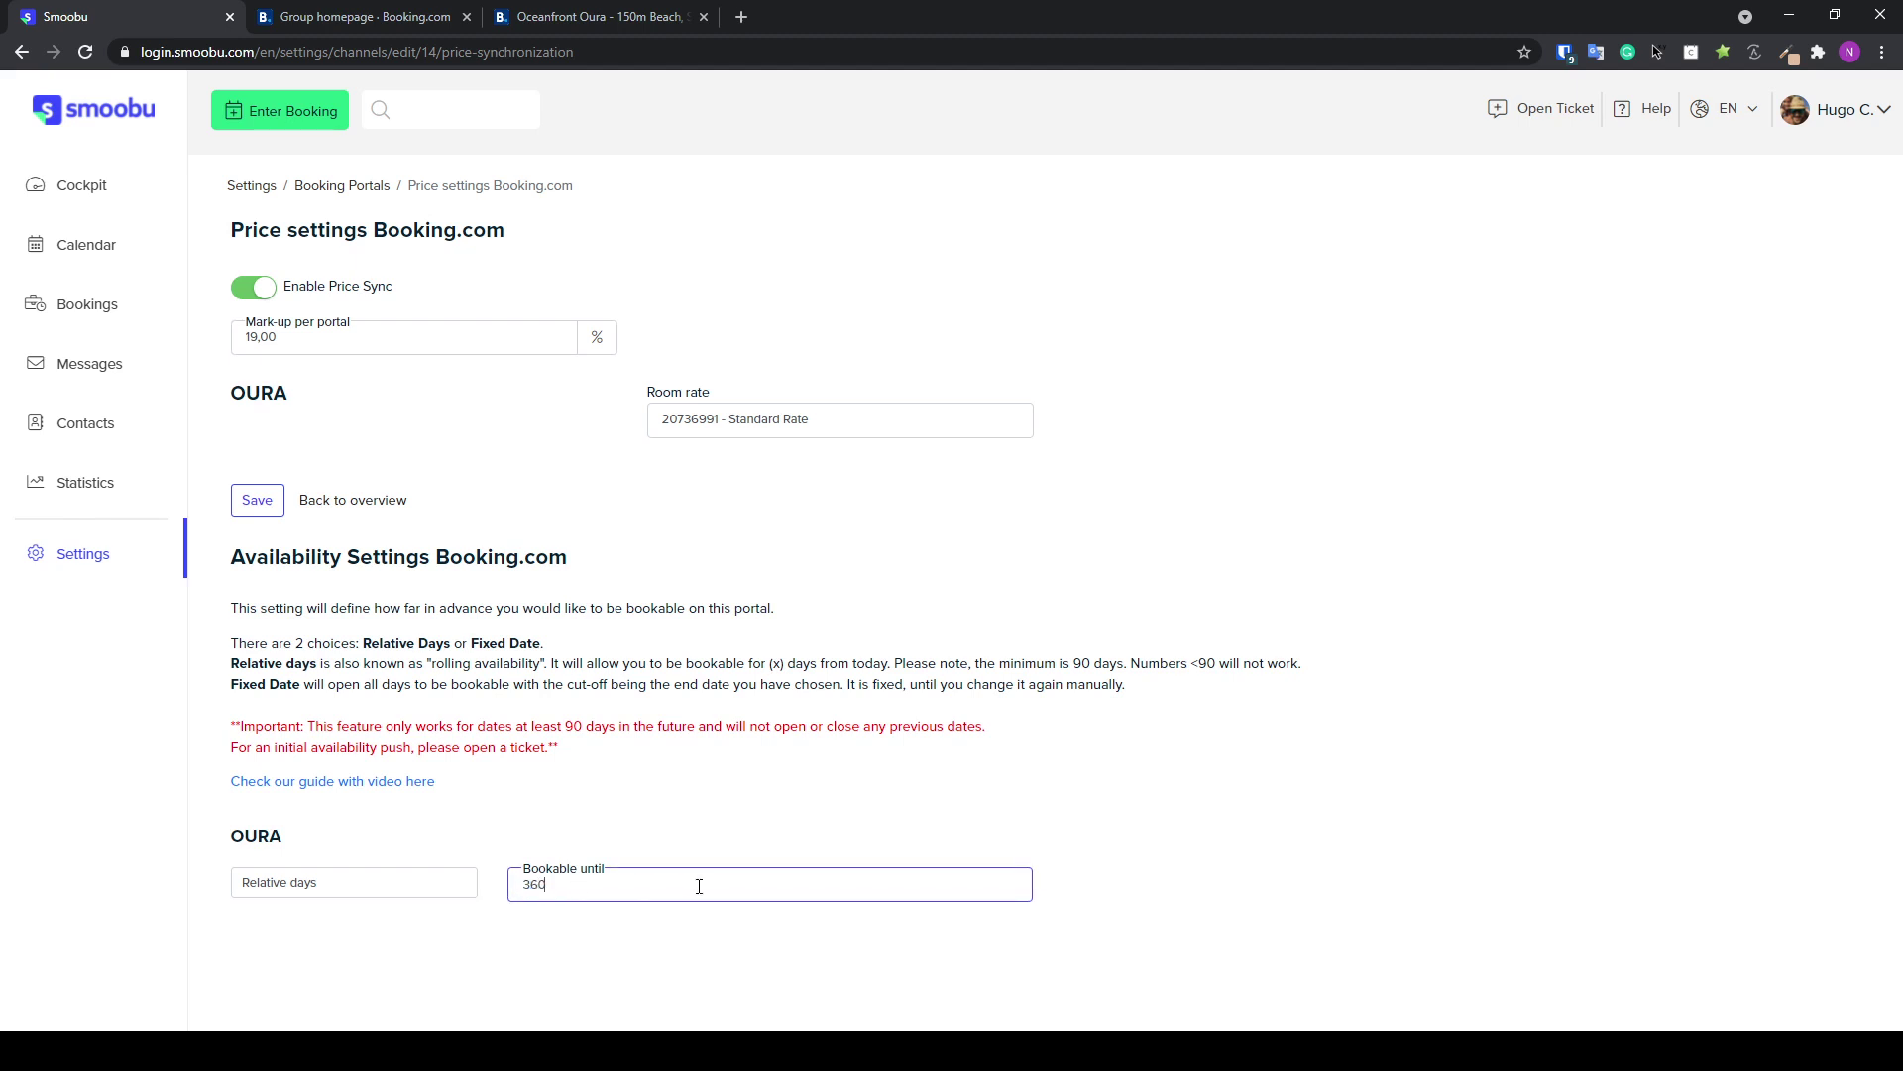
drag(617, 897, 470, 896)
drag(599, 870, 443, 872)
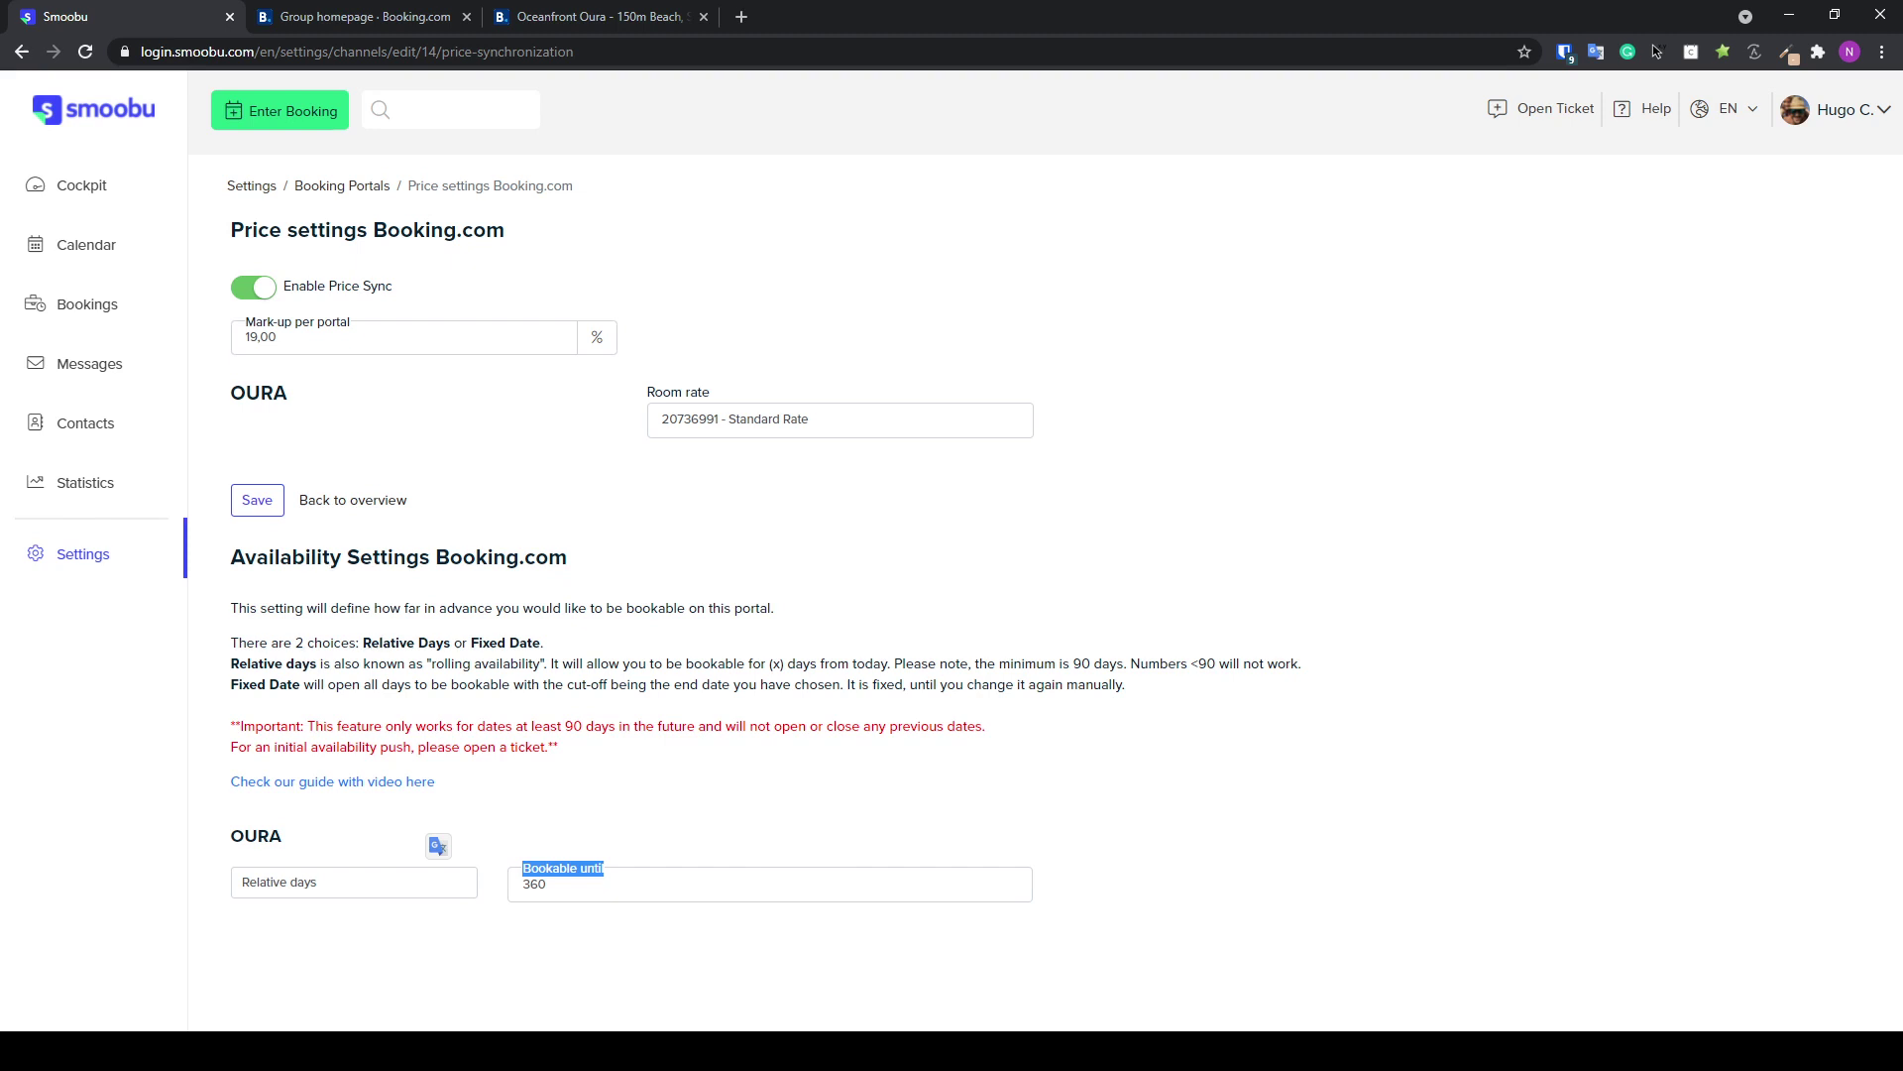
Switch to the Booking.com extranet's calendar and set its date range to 7 May 2021 through 7 May 2023
click(637, 17)
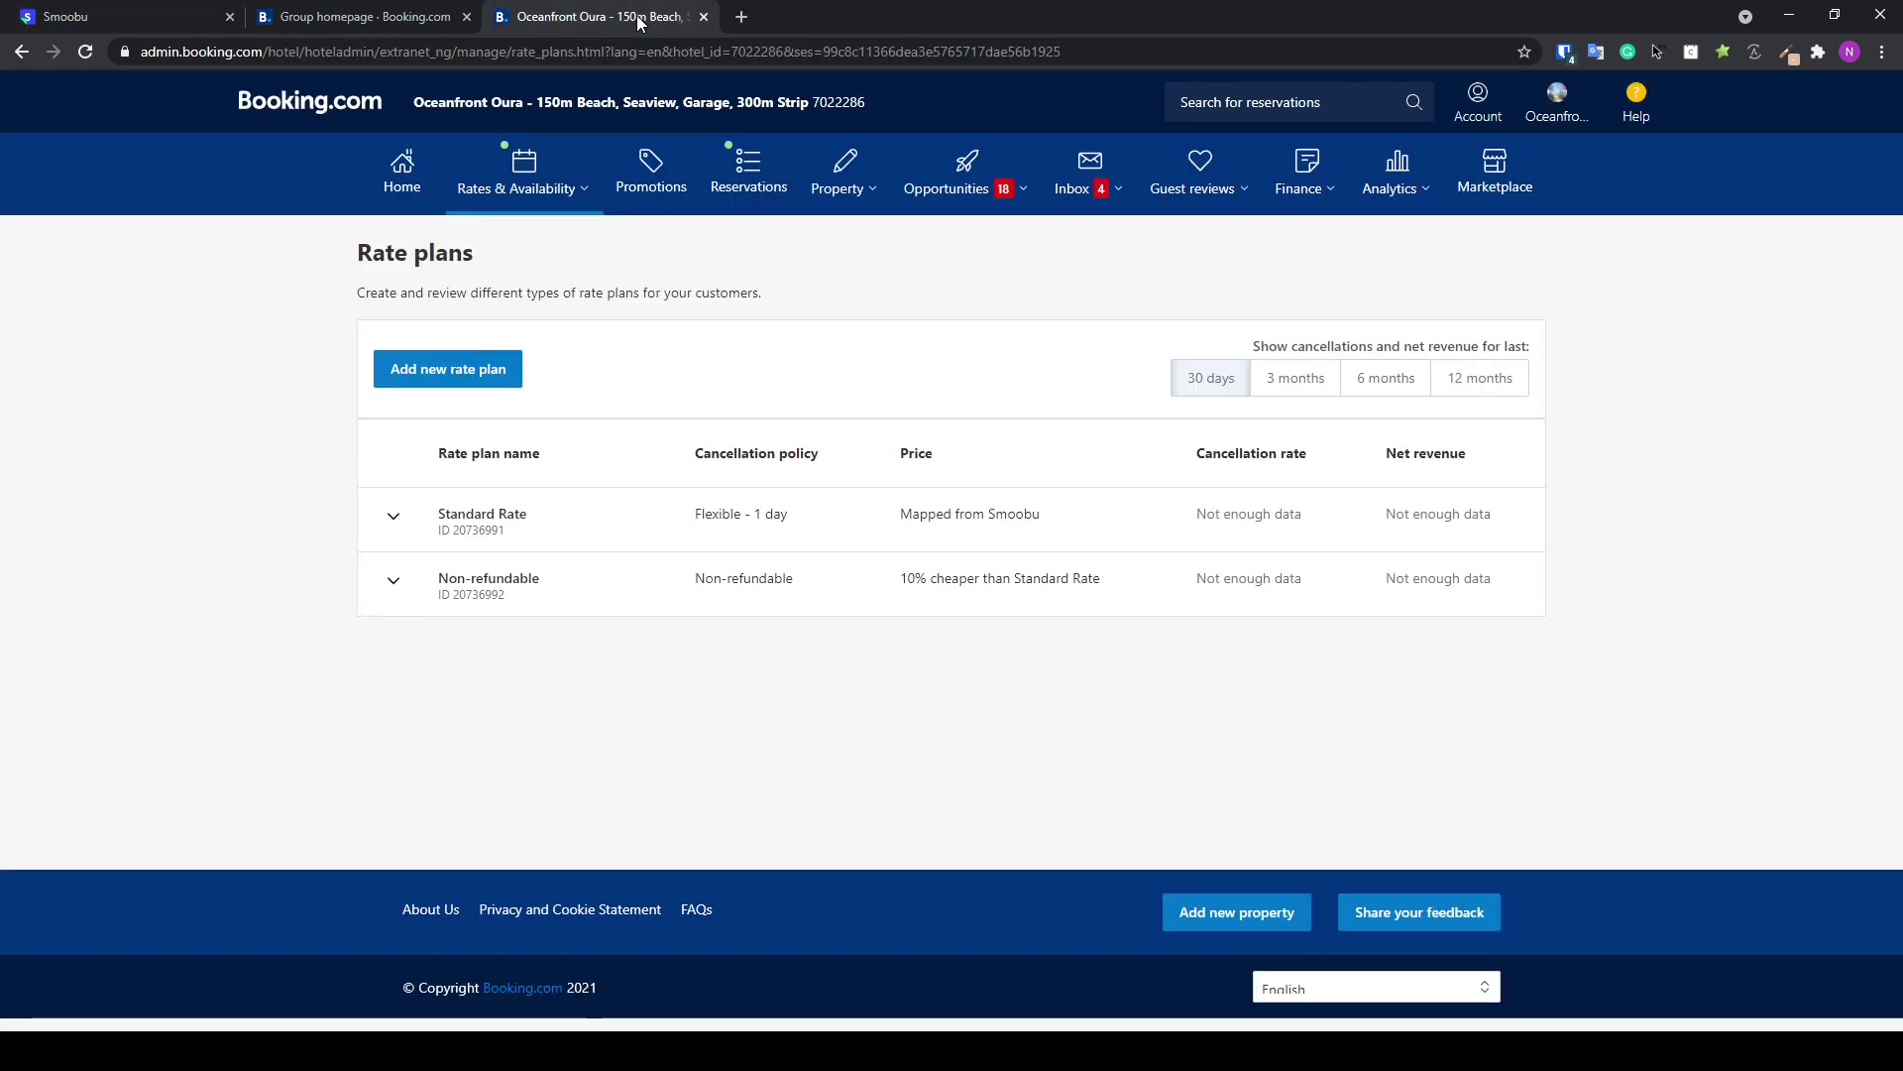
click(525, 183)
click(507, 243)
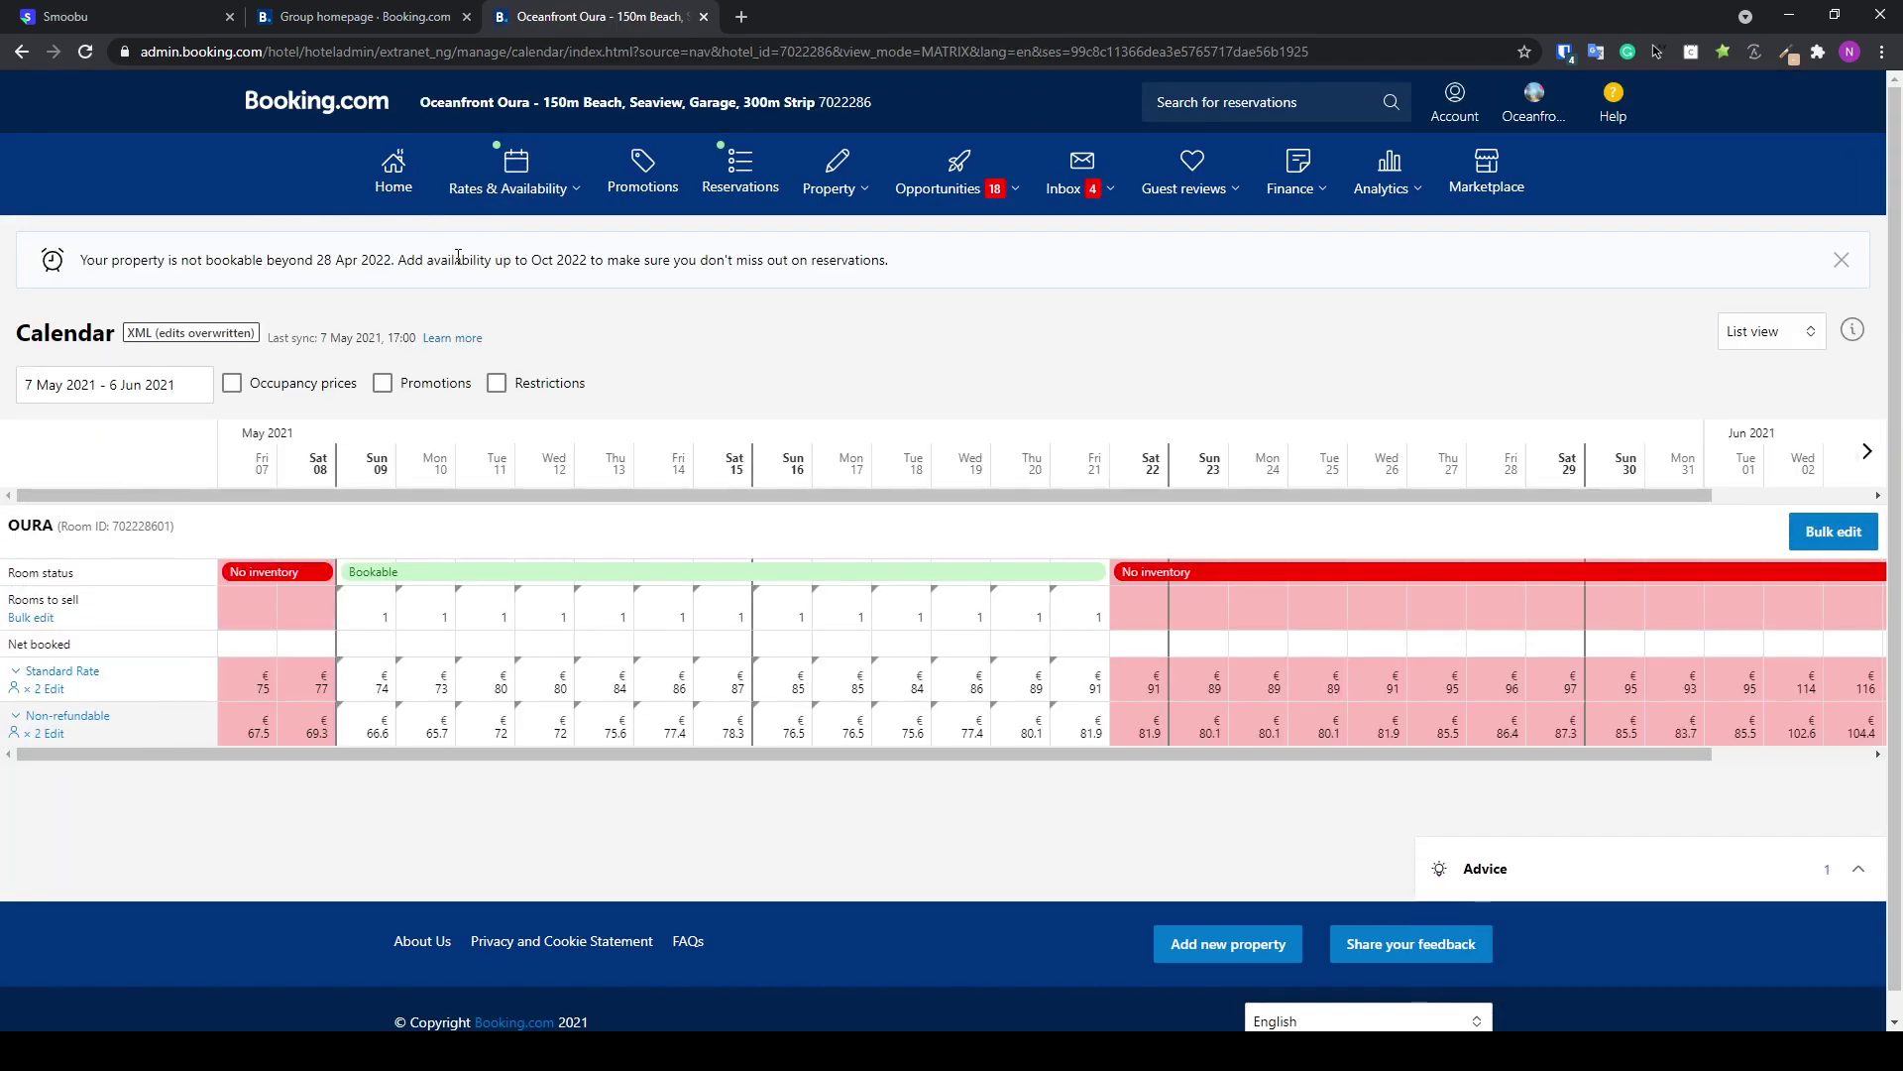
click(121, 392)
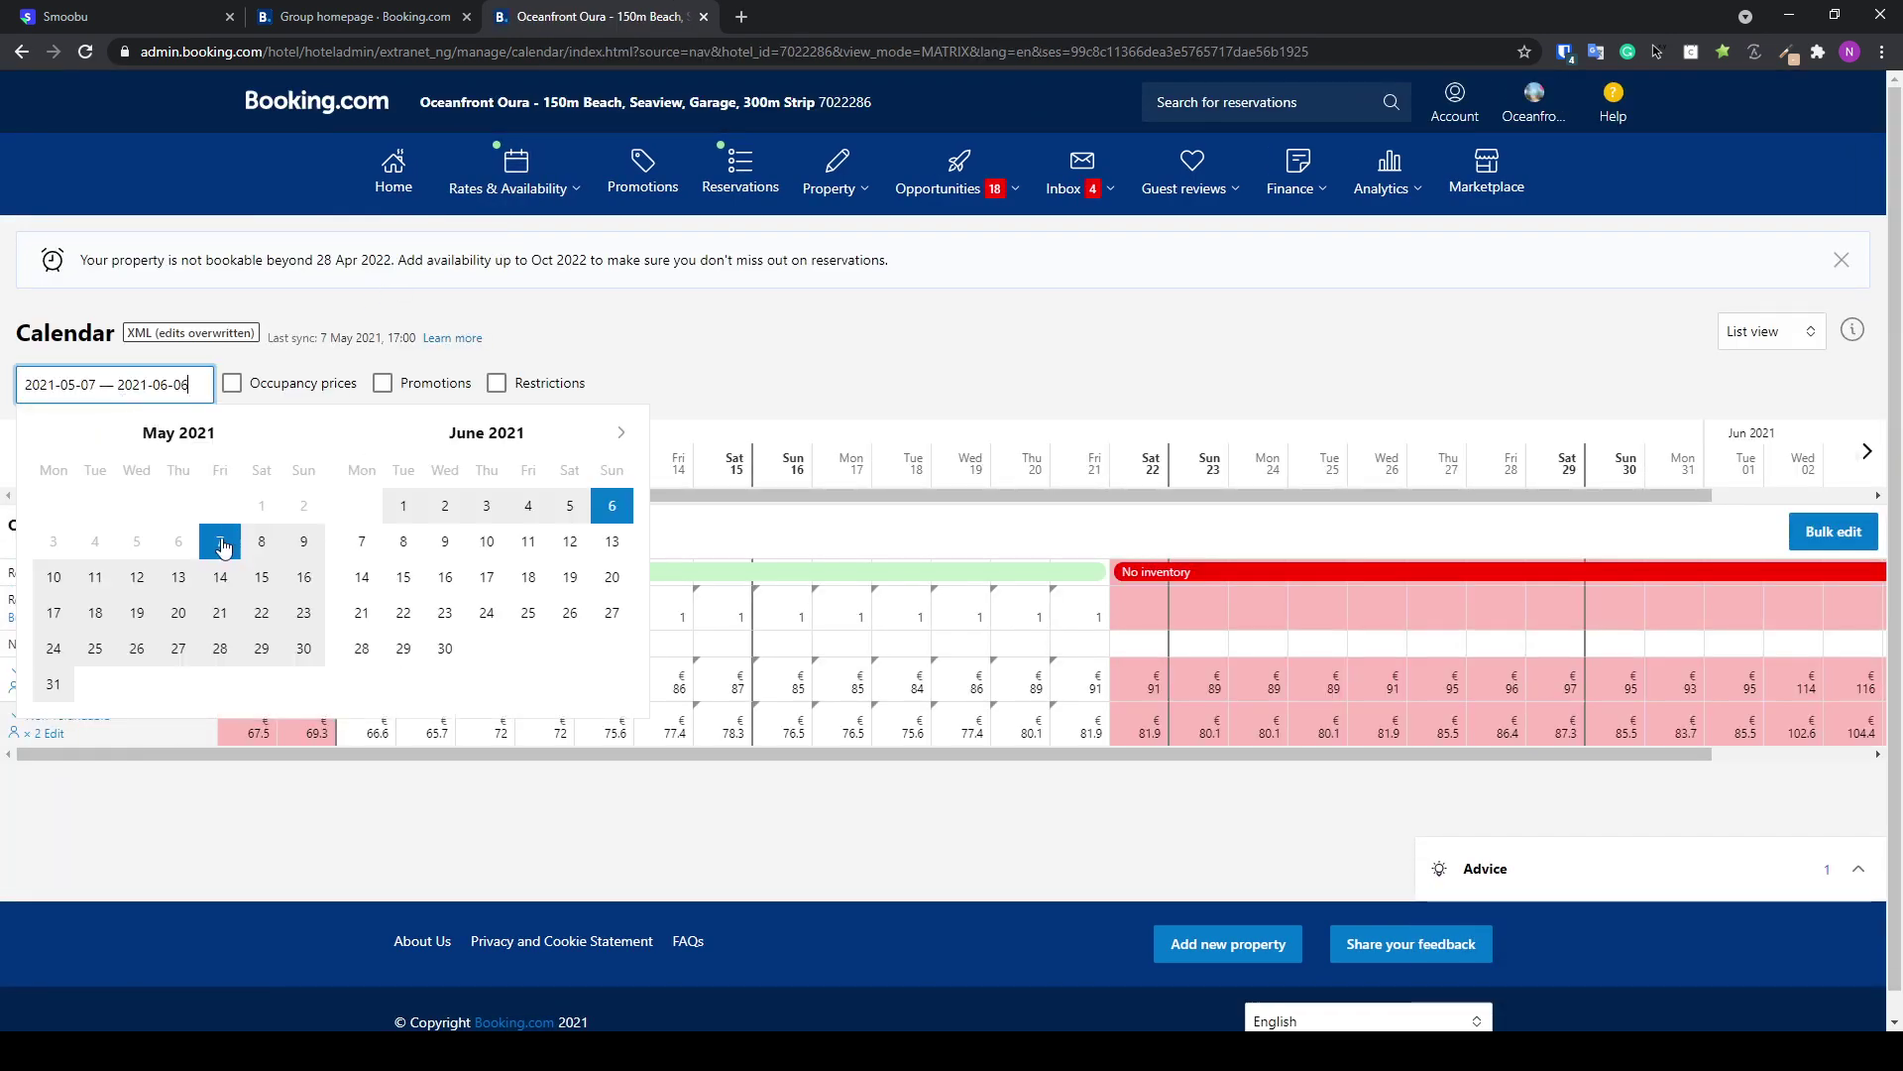
click(220, 543)
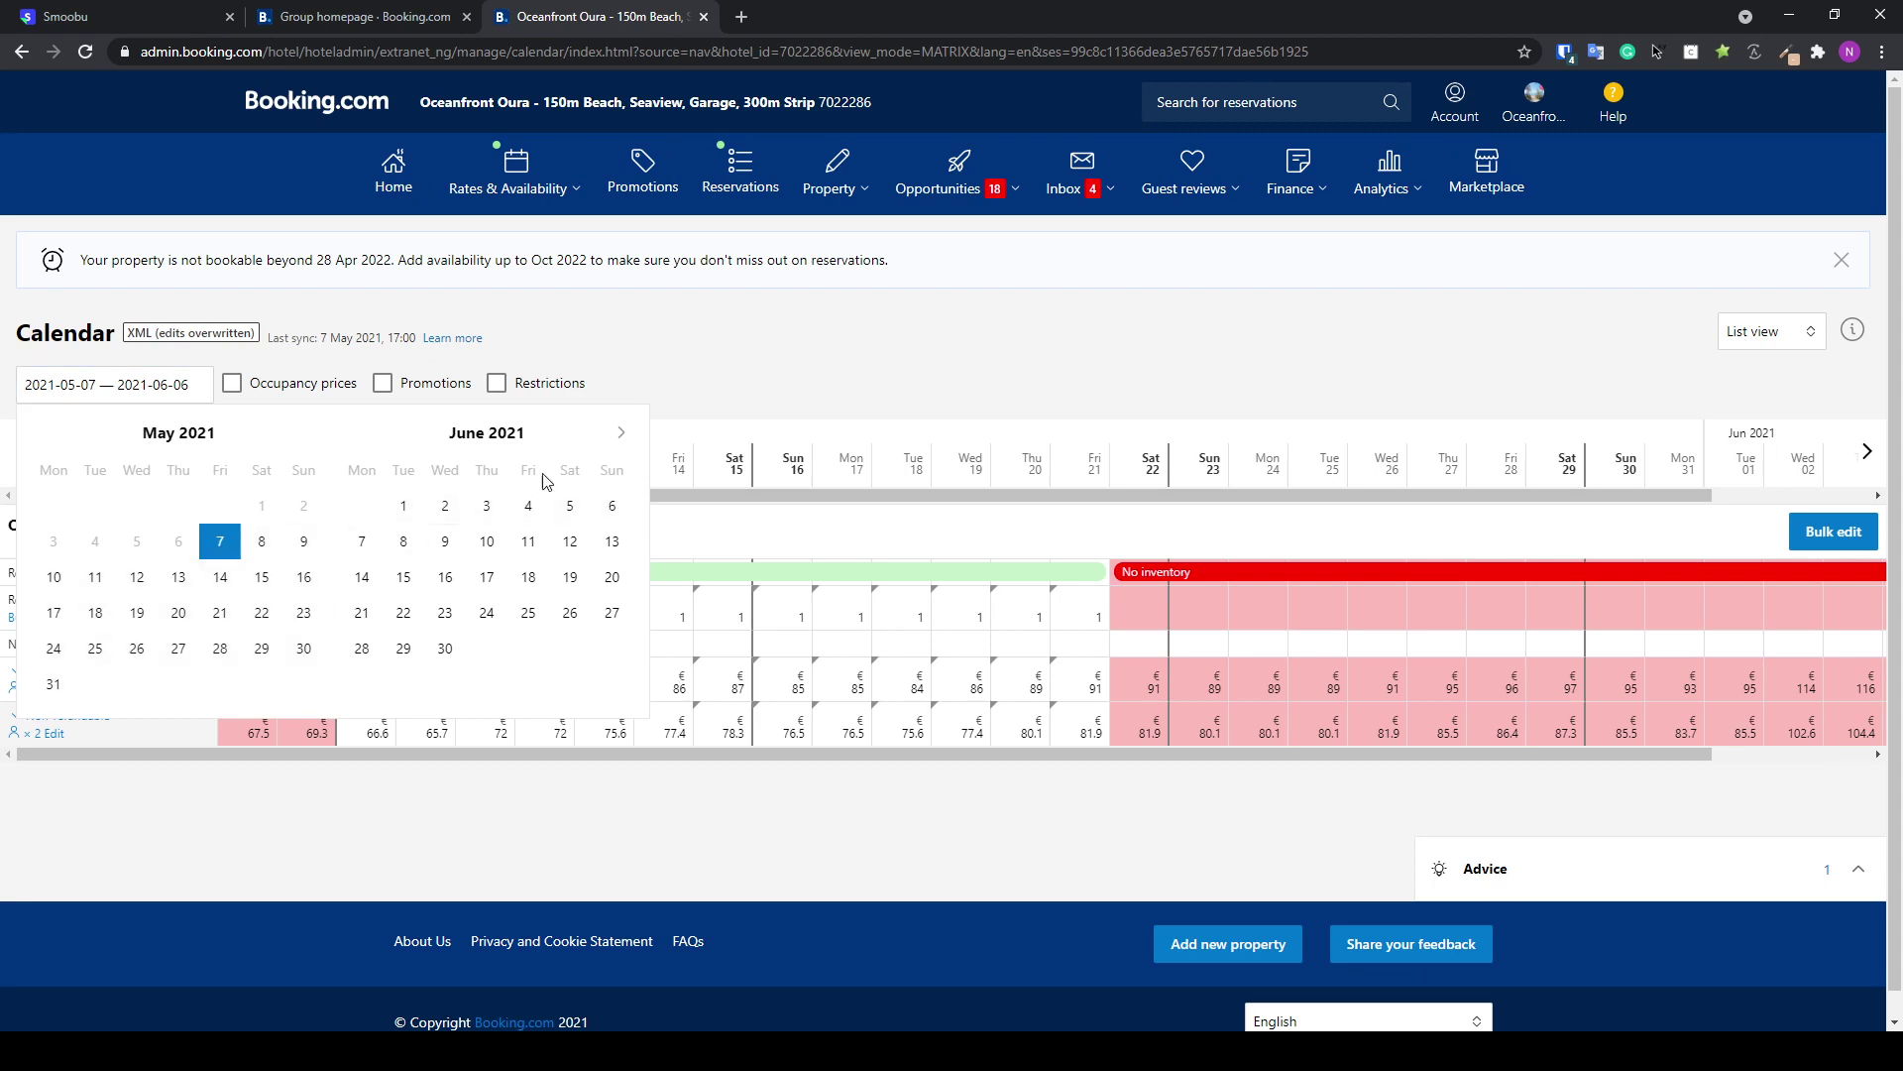
double_click(622, 434)
triple_click(622, 433)
double_click(621, 433)
double_click(621, 433)
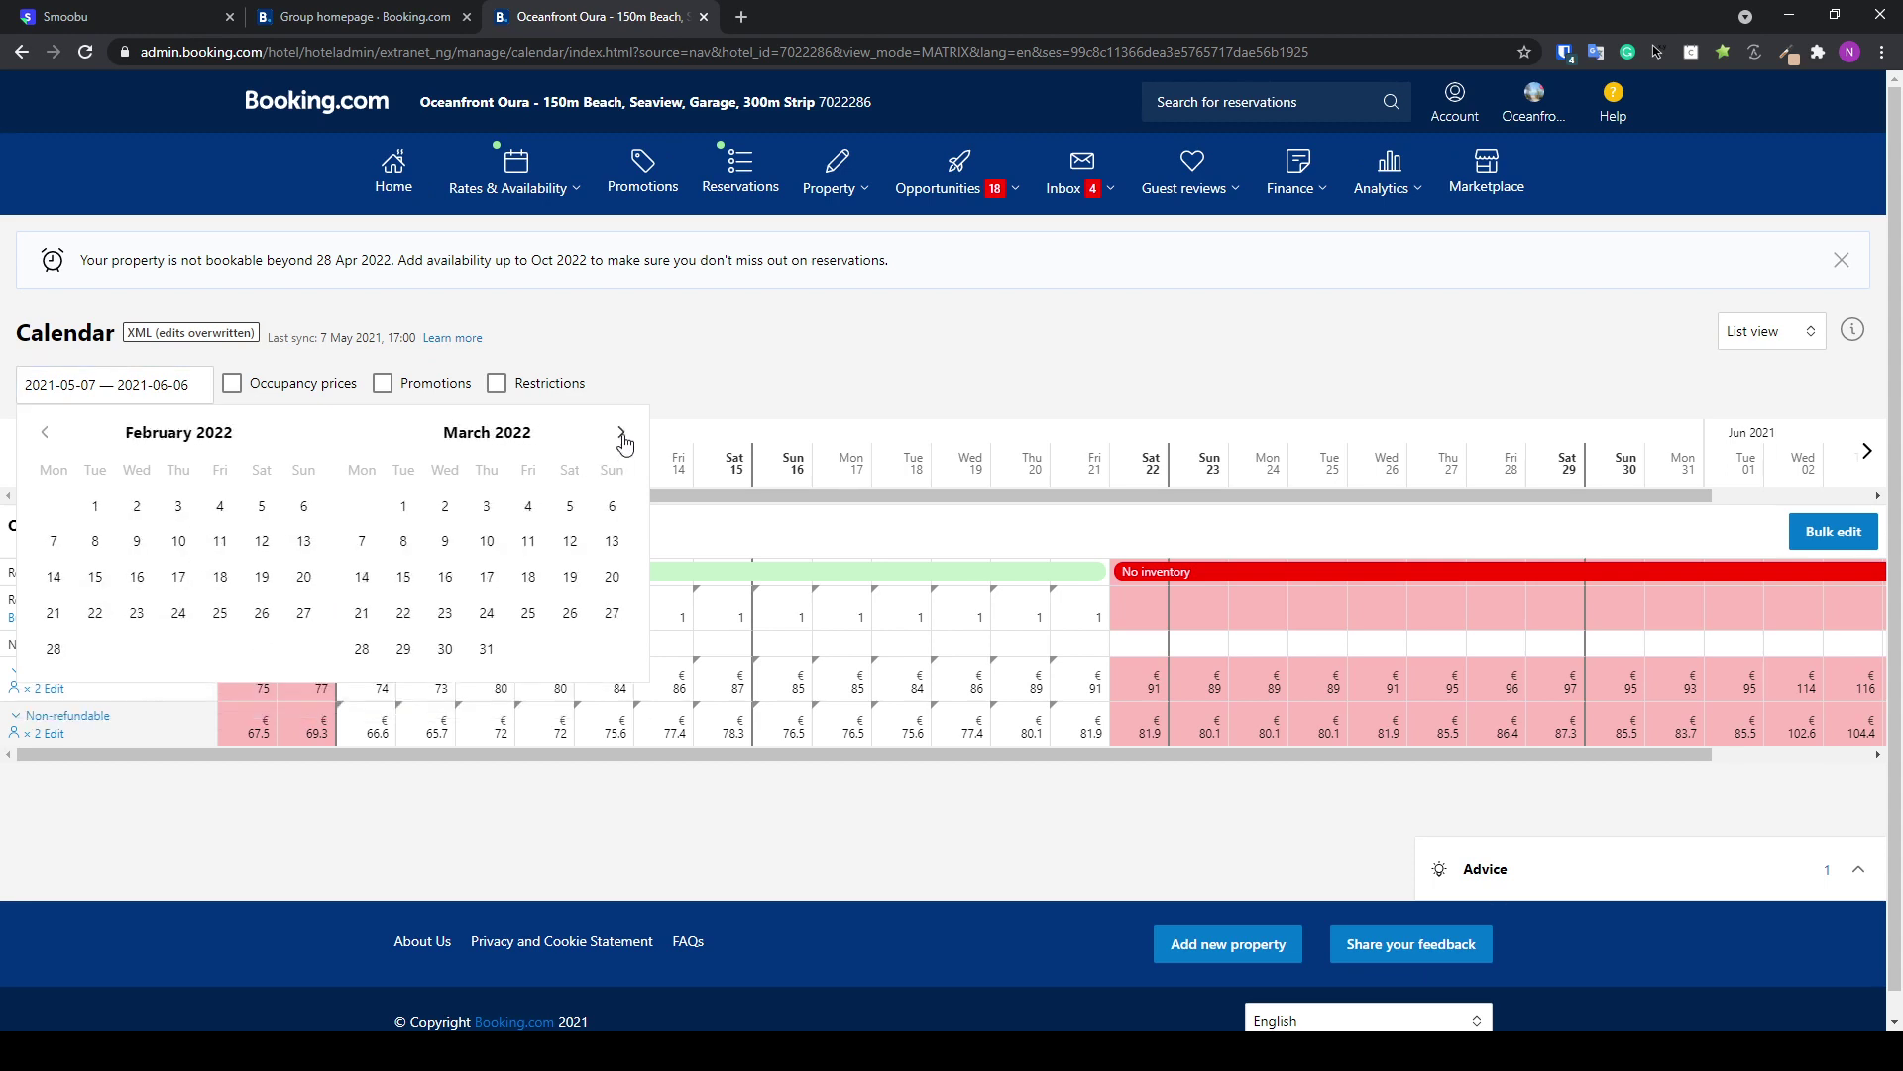
triple_click(621, 436)
double_click(621, 435)
triple_click(621, 436)
double_click(622, 435)
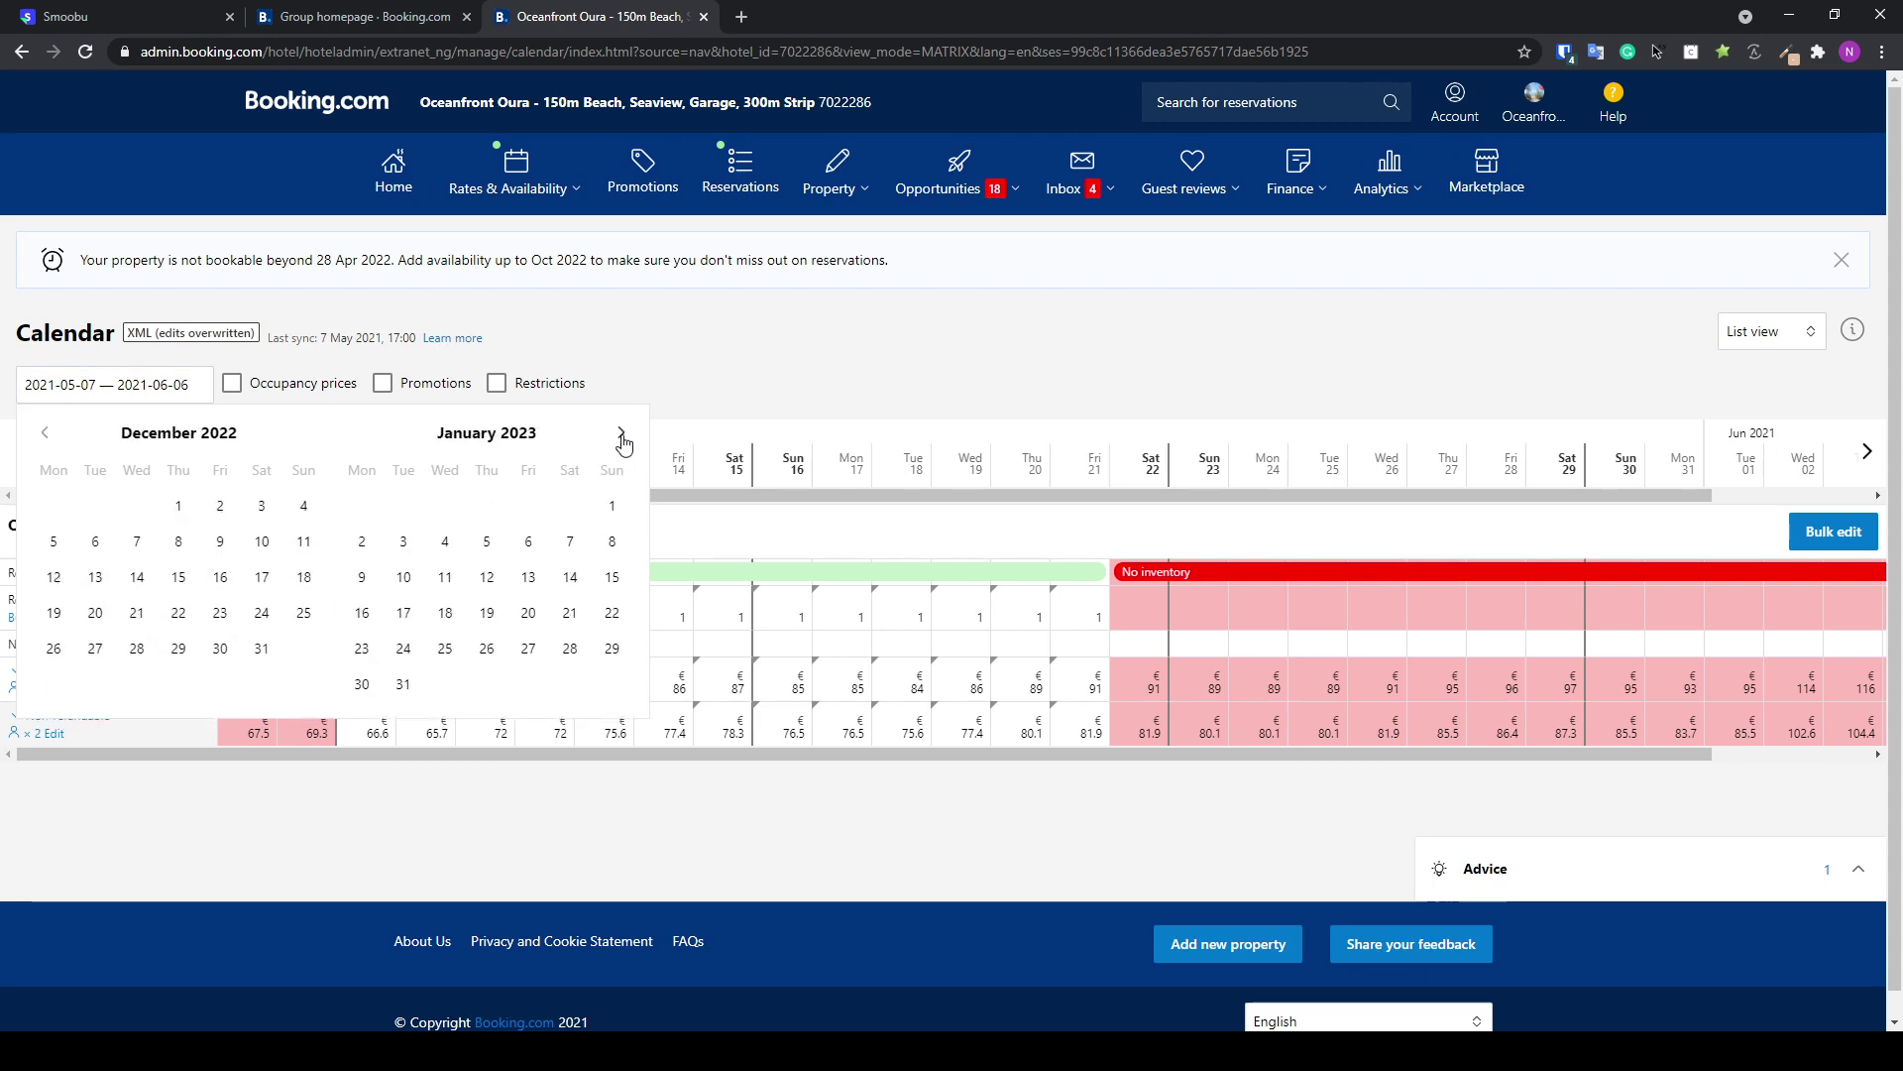
click(622, 435)
click(622, 435)
click(622, 435)
click(621, 435)
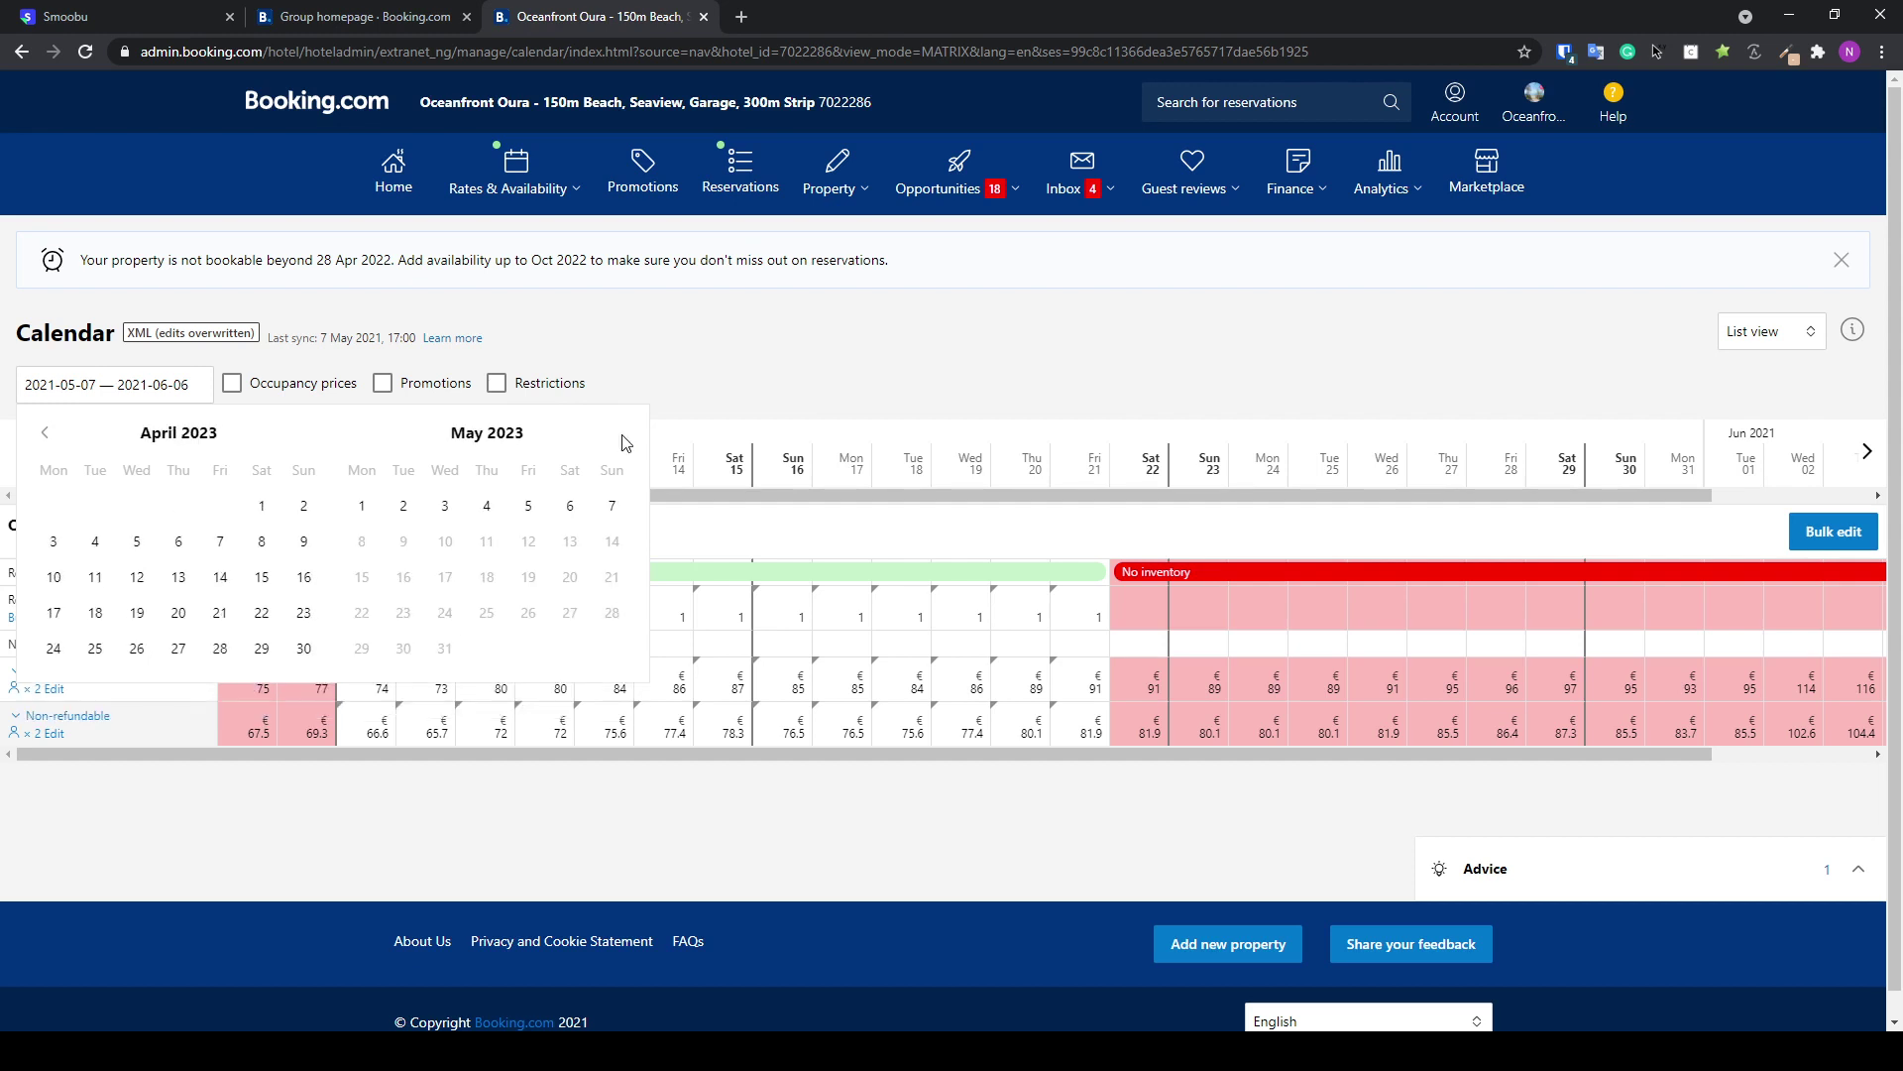
click(614, 508)
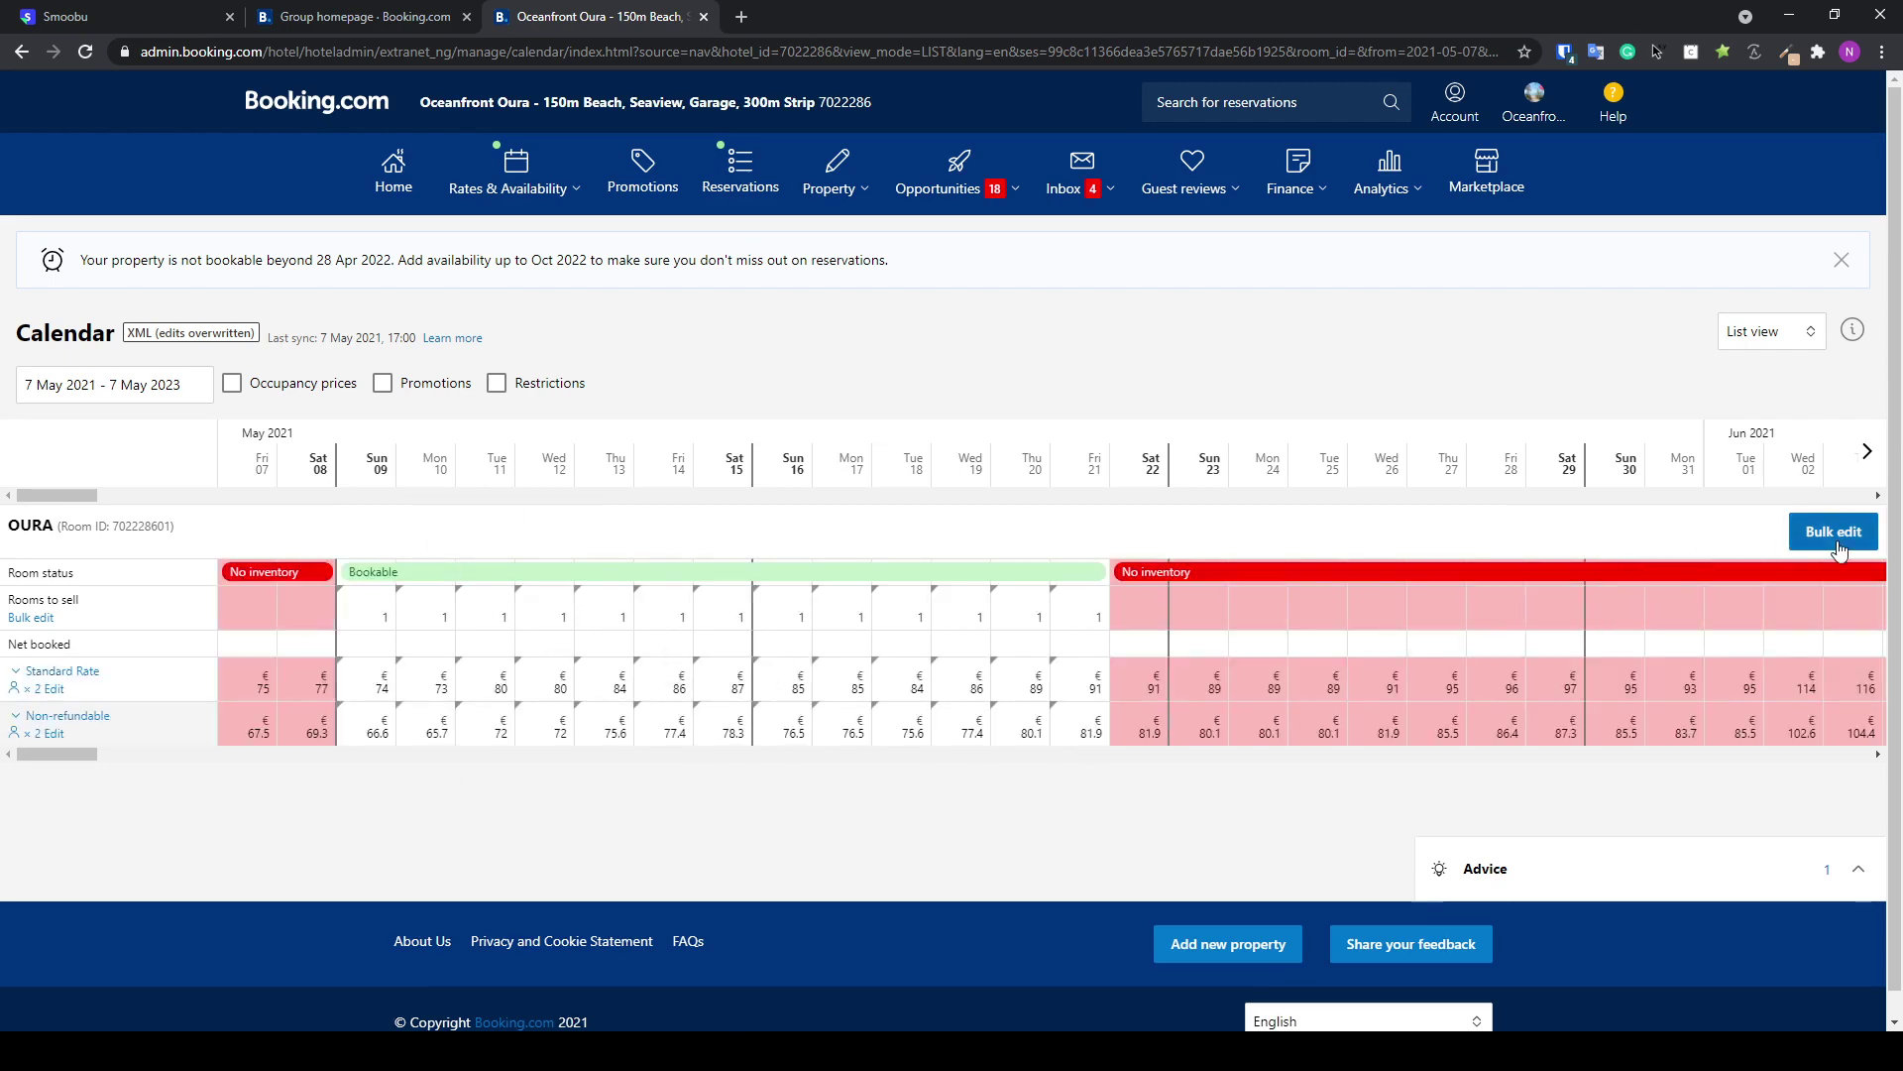
Bulk edit OURA's room status to Open room for 7 May 2021 to 7 May 2023, save the changes, and return to the calendar
click(1834, 532)
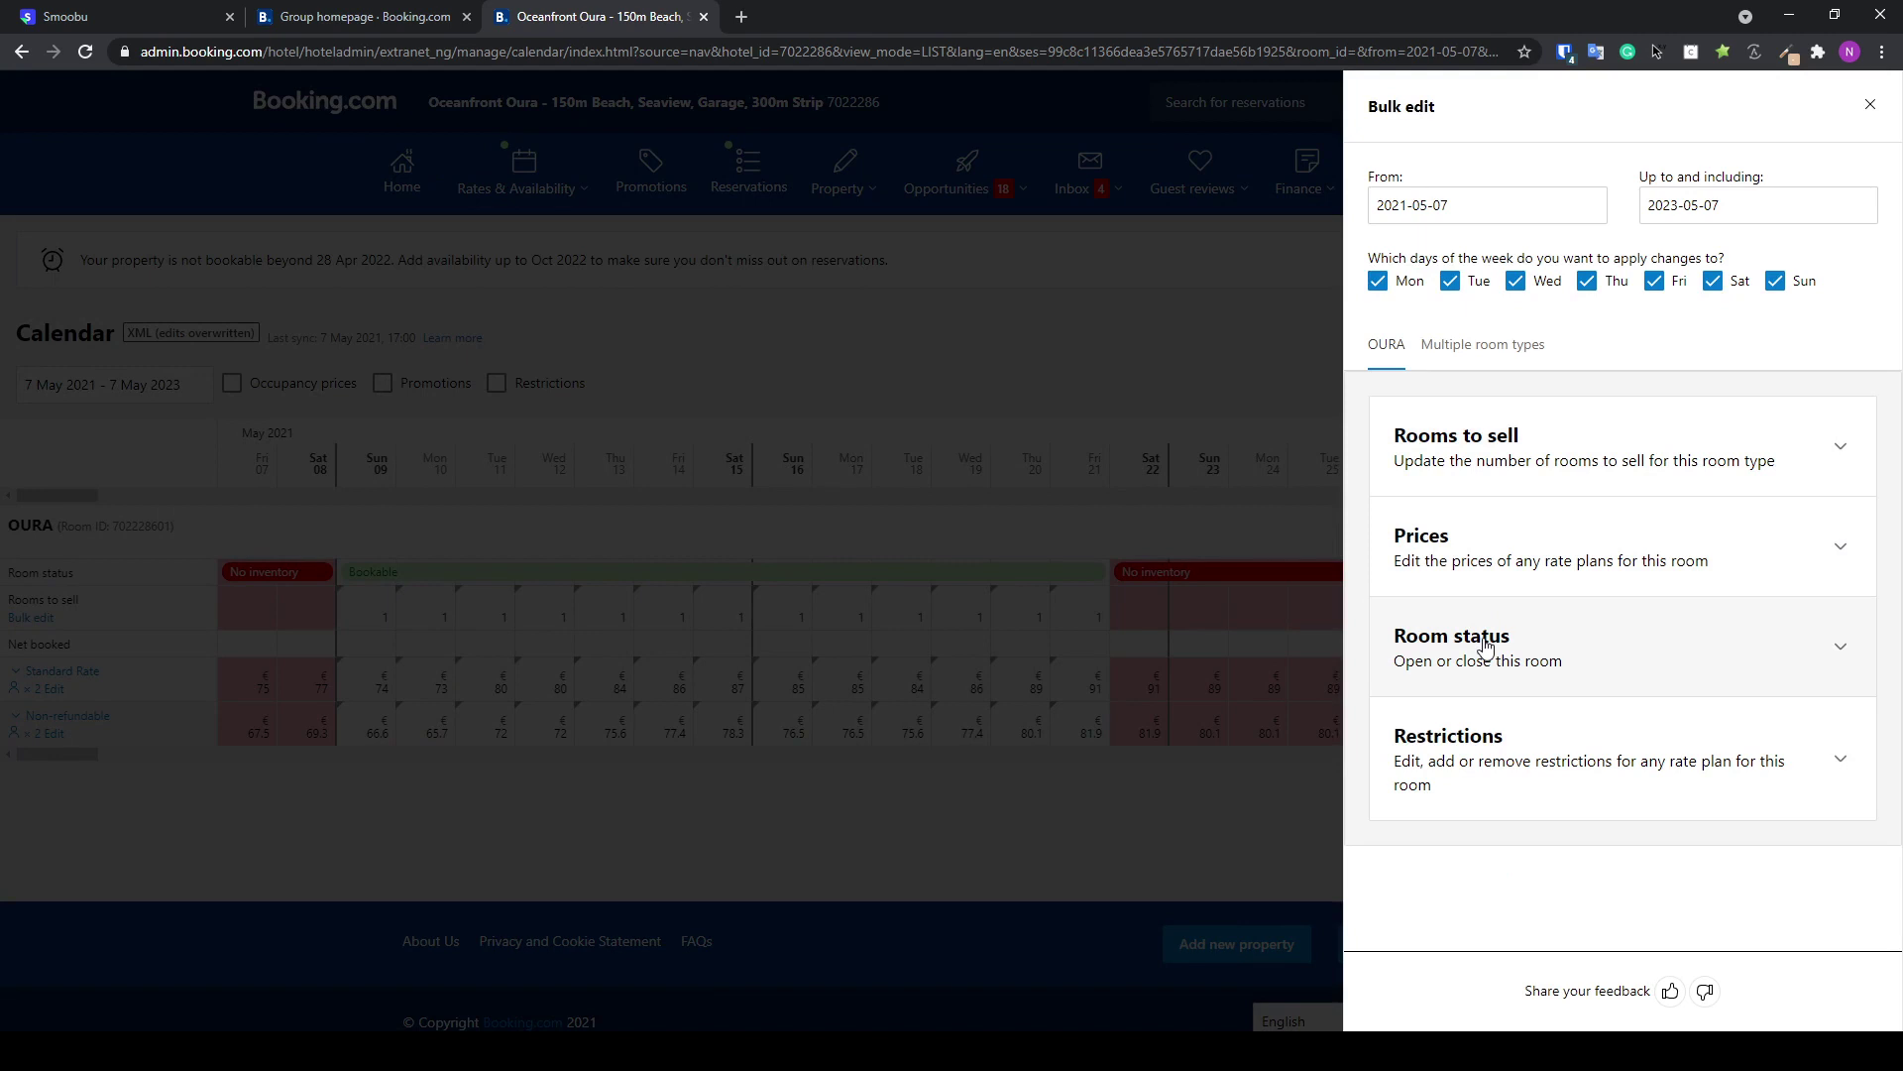
click(1484, 647)
click(1462, 706)
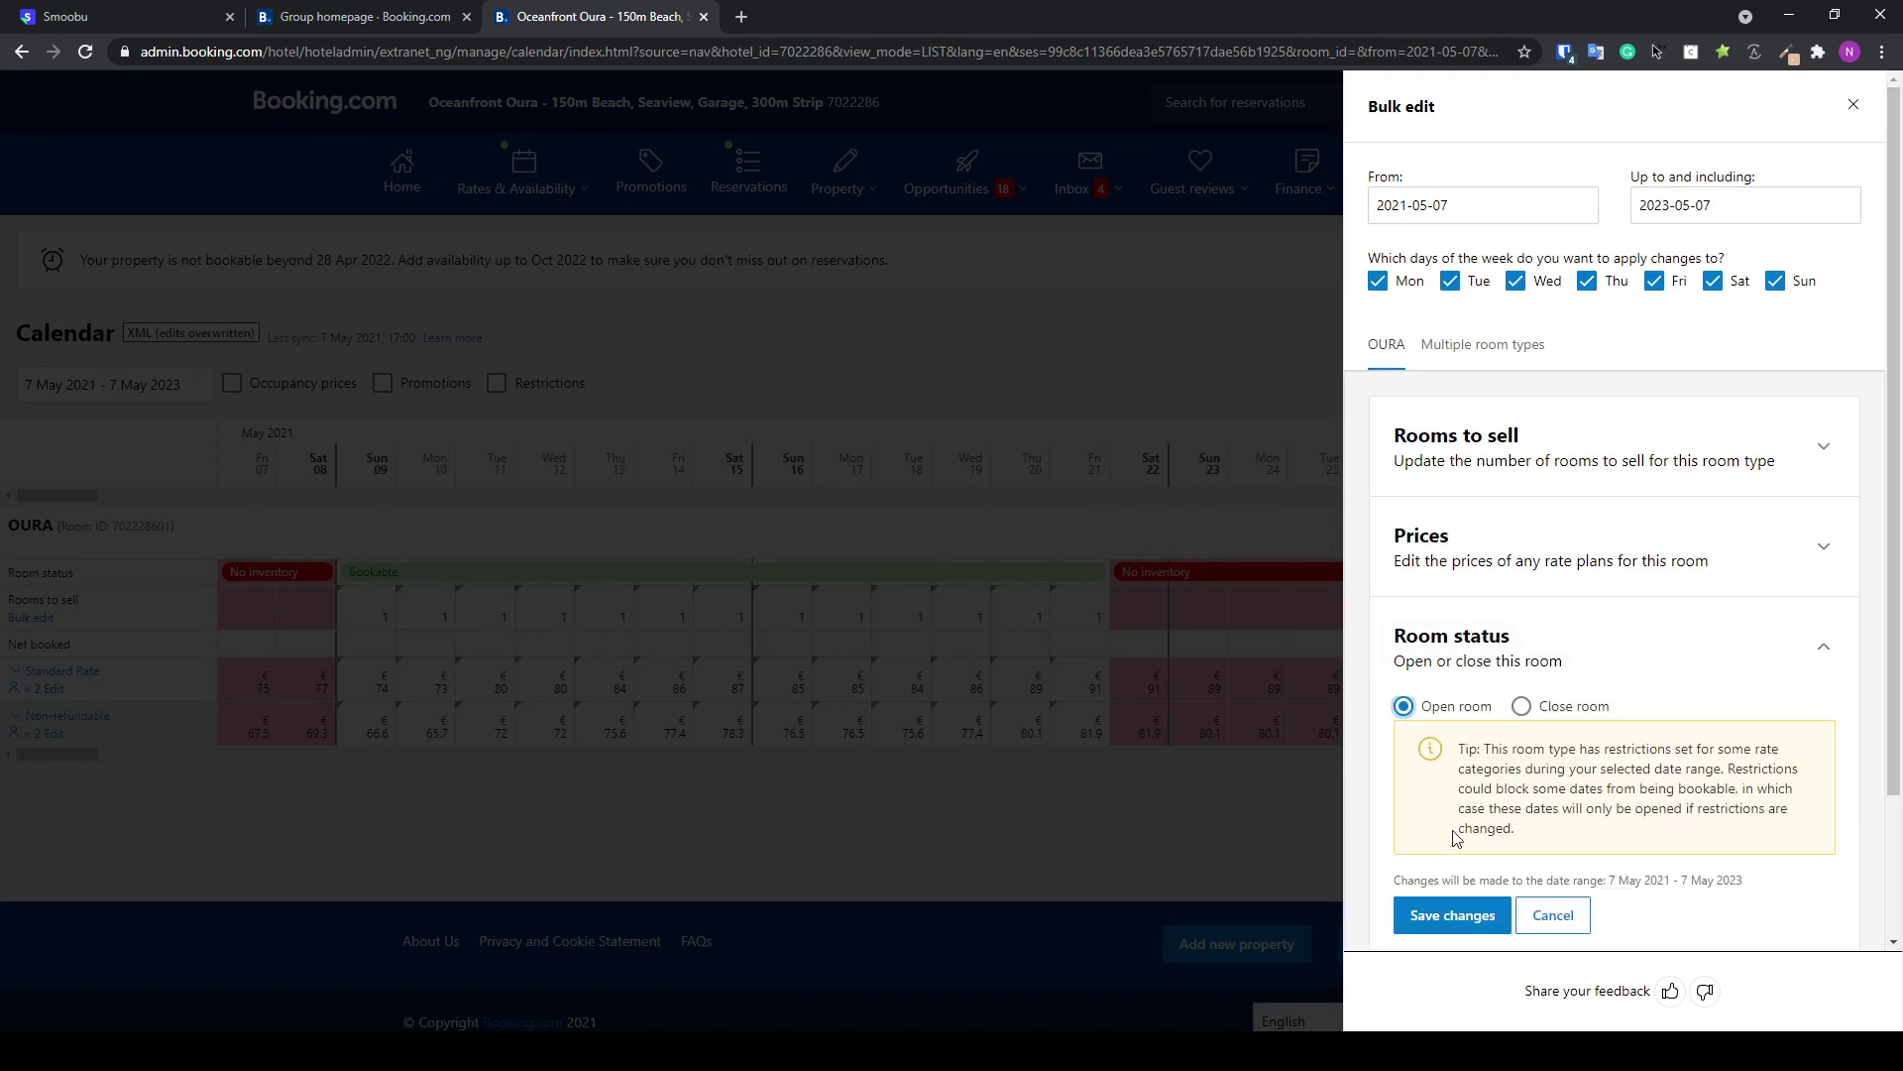
click(1455, 916)
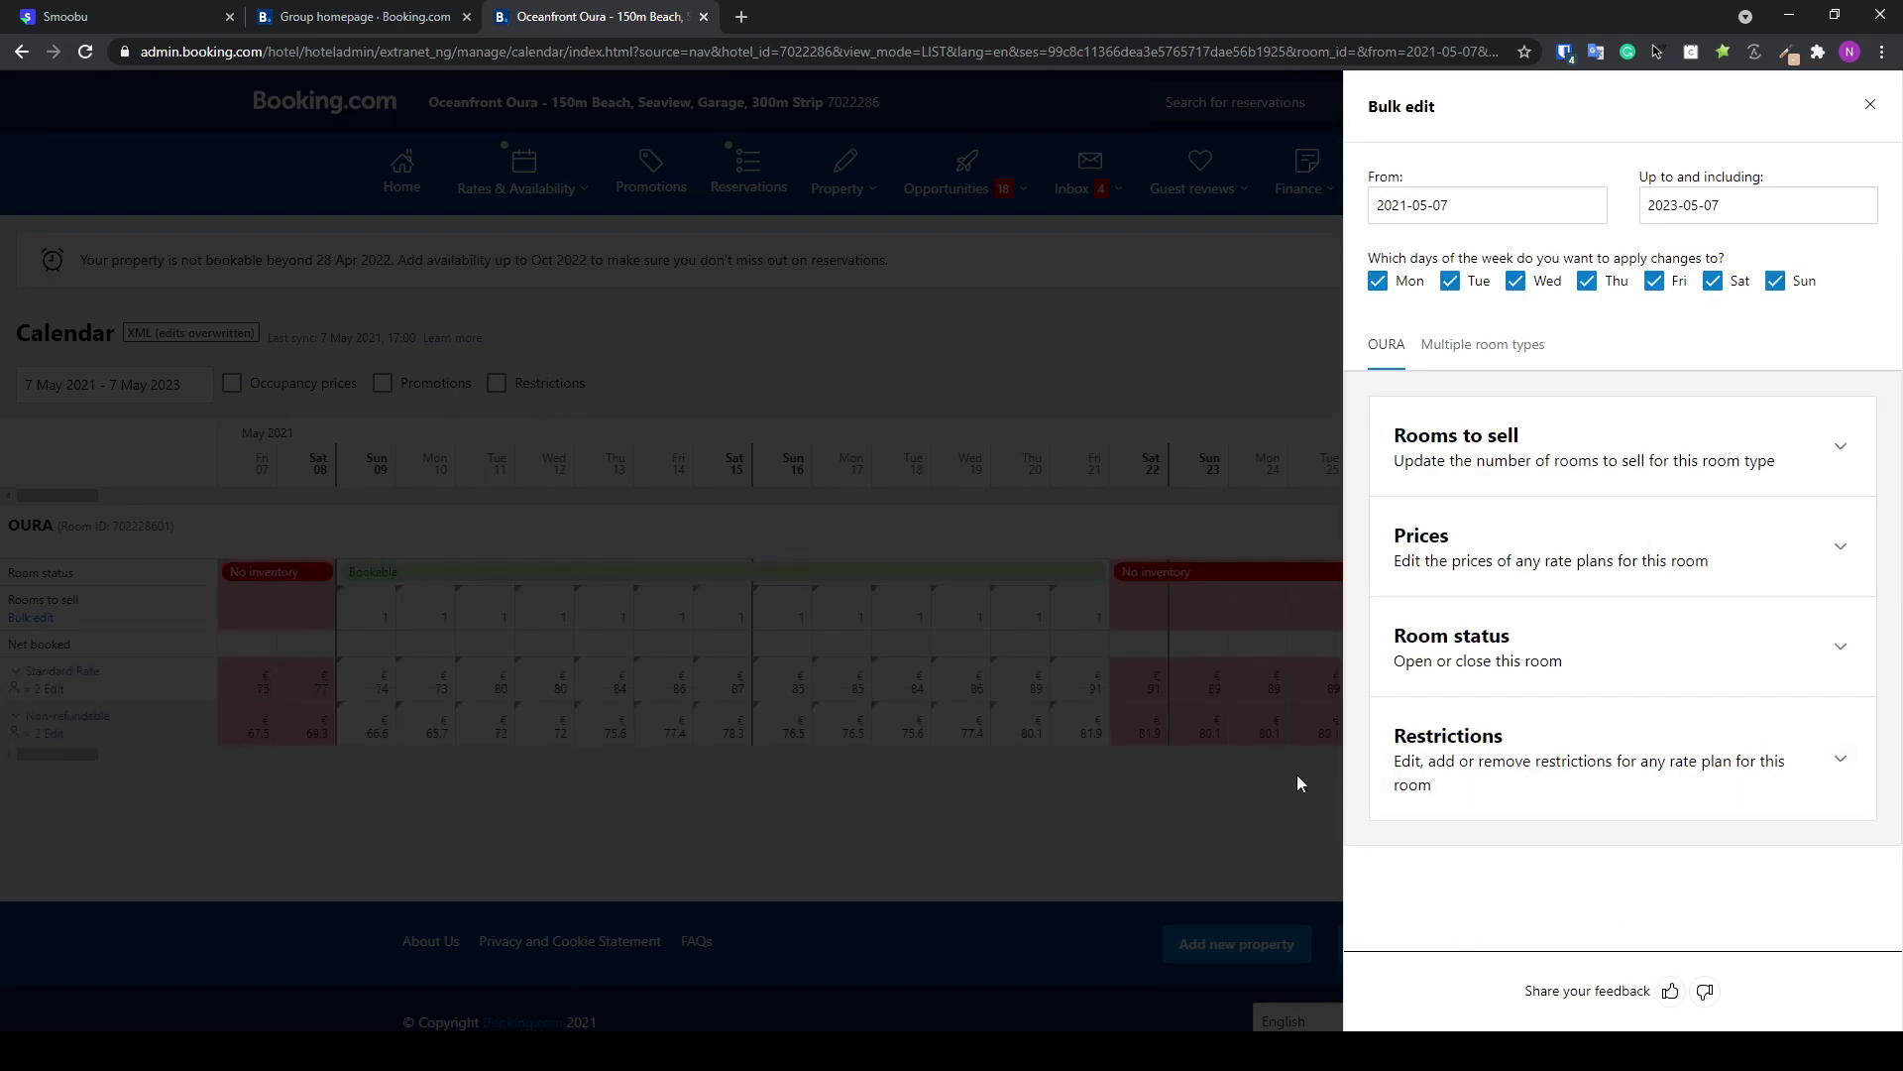
key(Escape)
click(1447, 143)
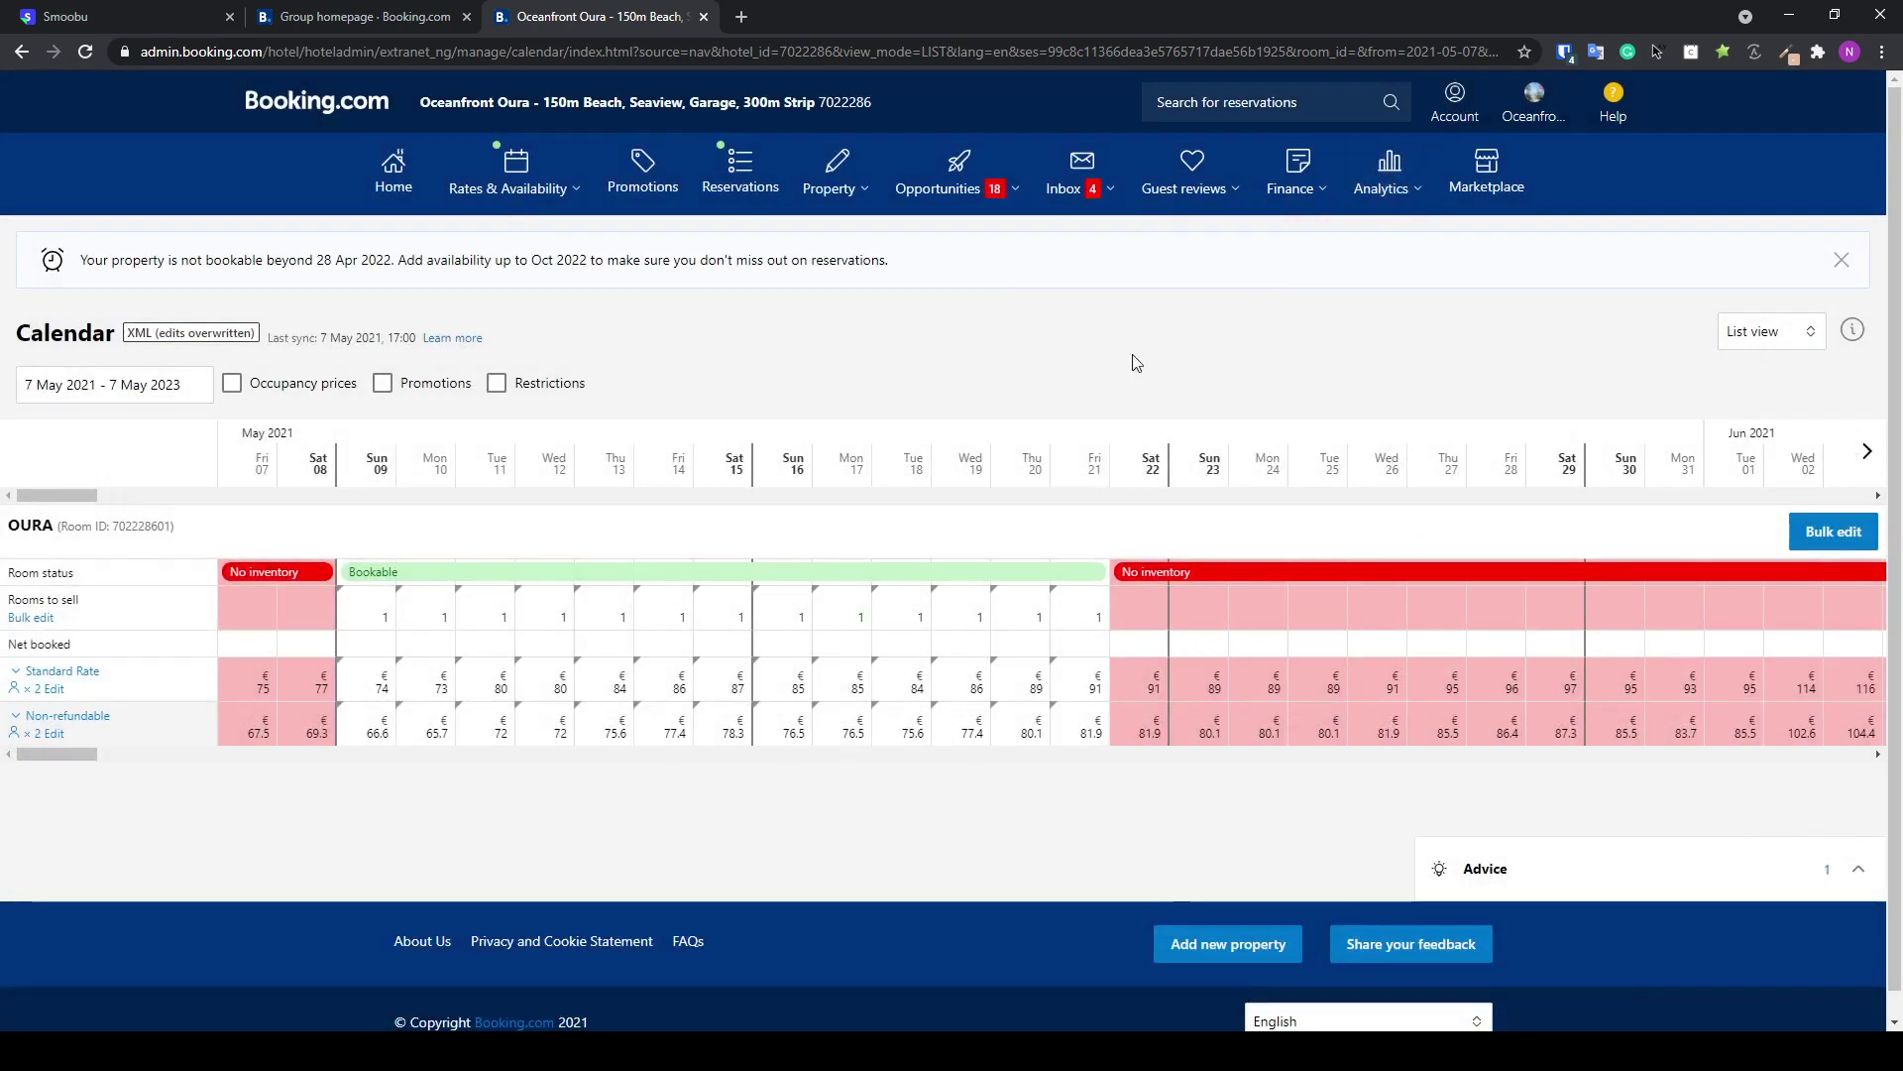
click(235, 627)
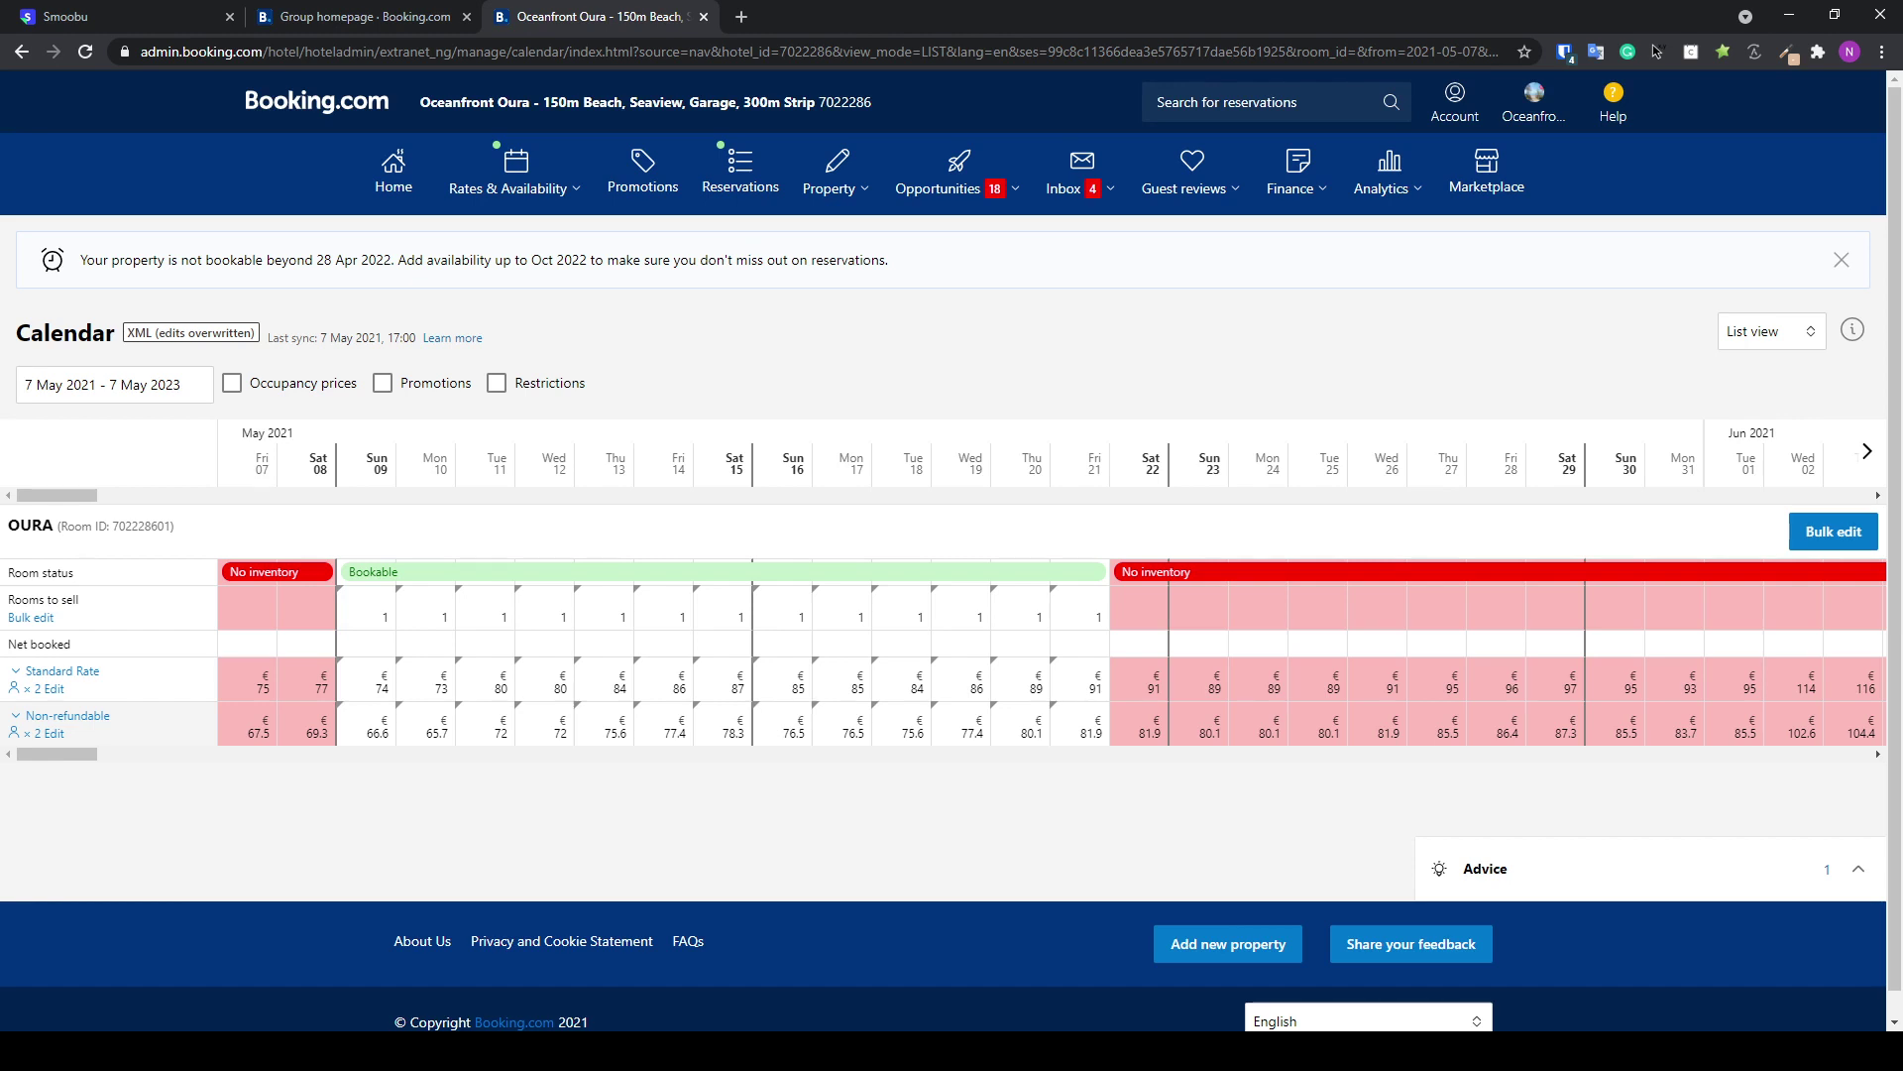
Switch to Smoobu, browse the May and June bookings in the Cockpit, and examine OURA's prices per portal in the price calendar
click(62, 16)
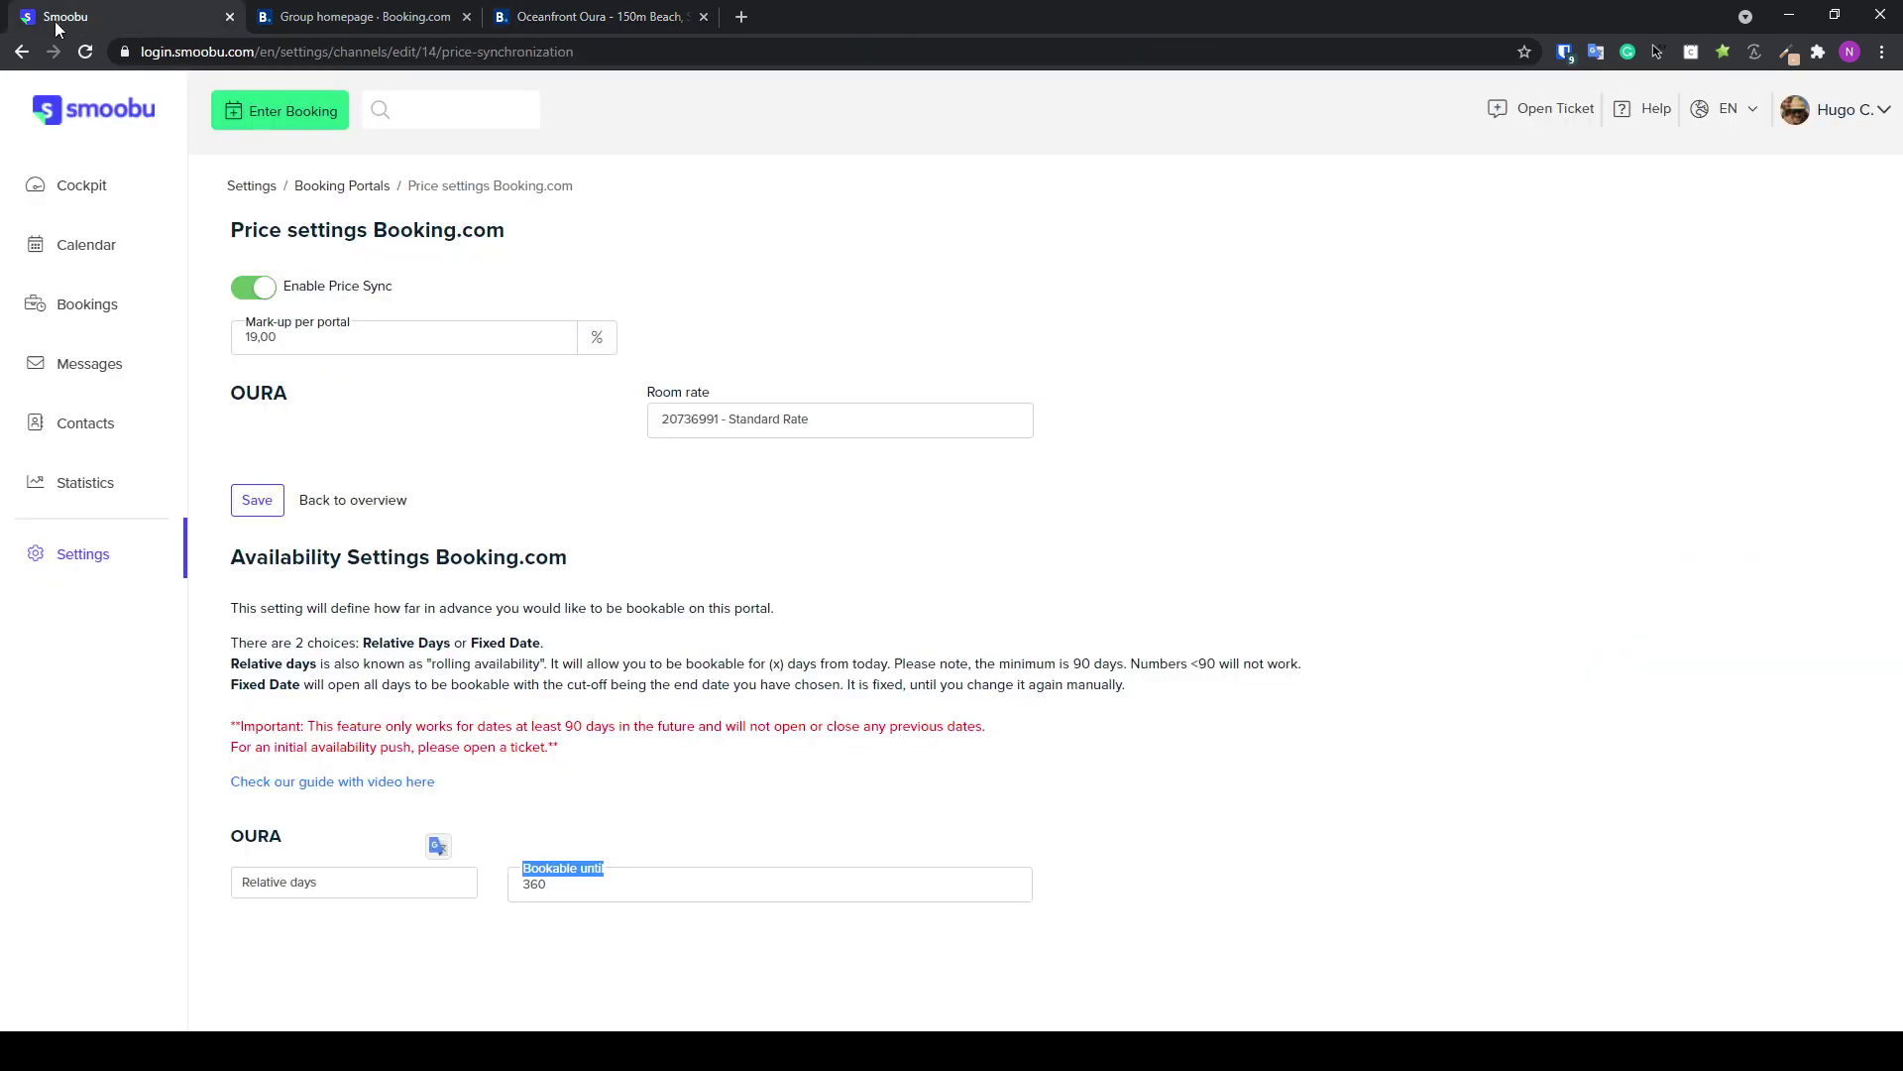
click(89, 187)
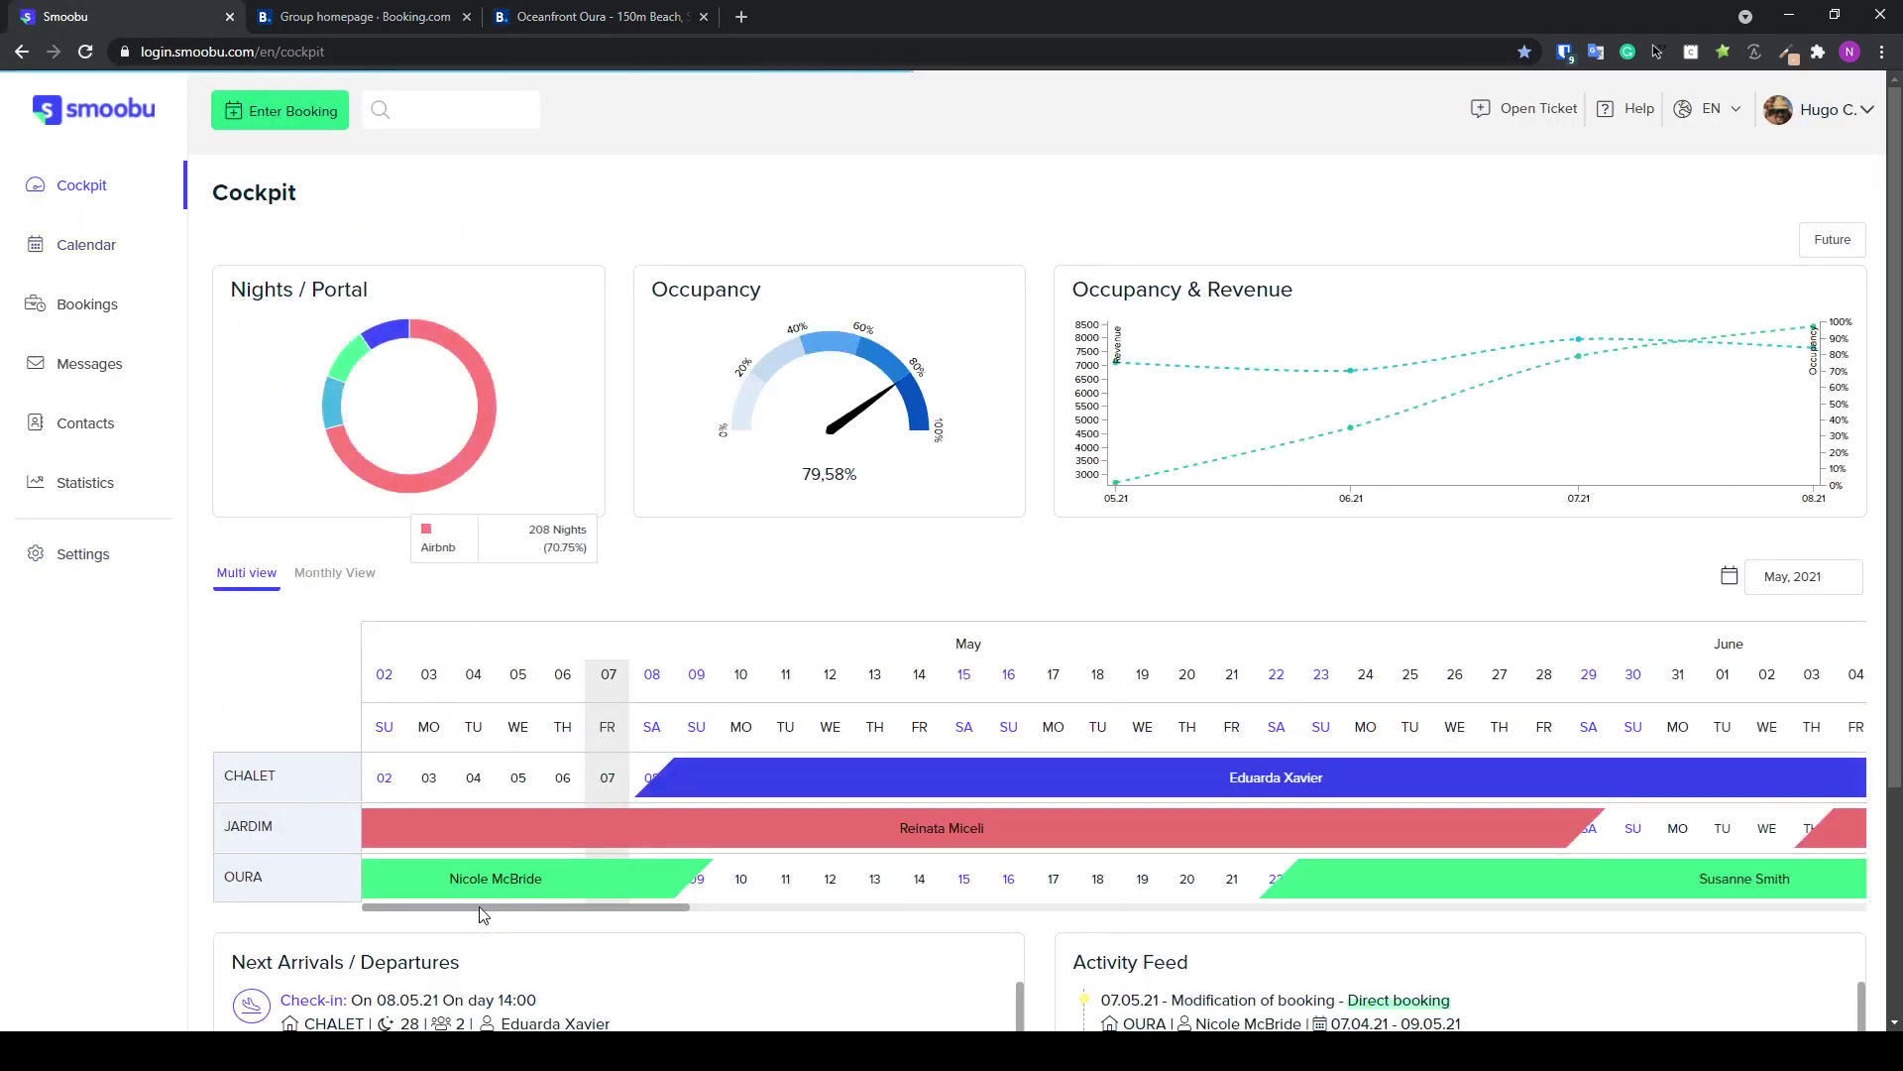
drag(479, 906, 591, 927)
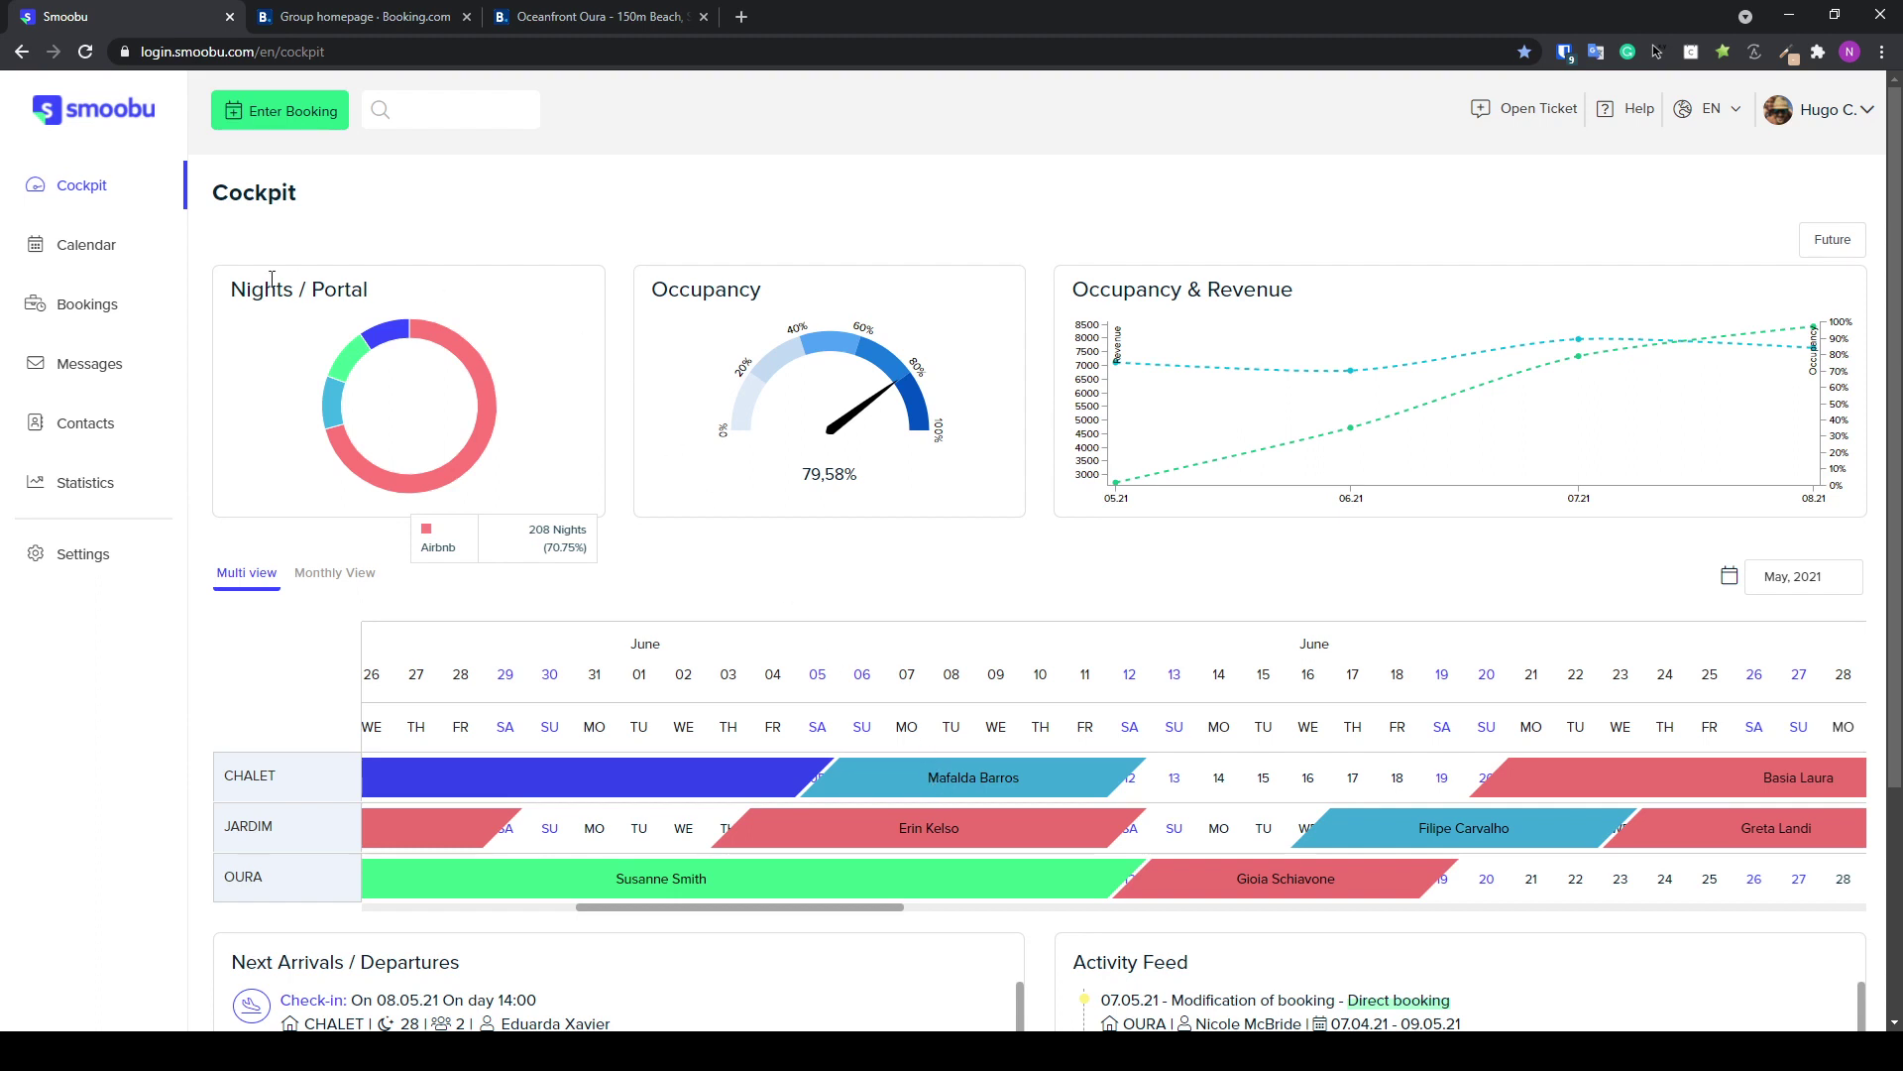
click(85, 262)
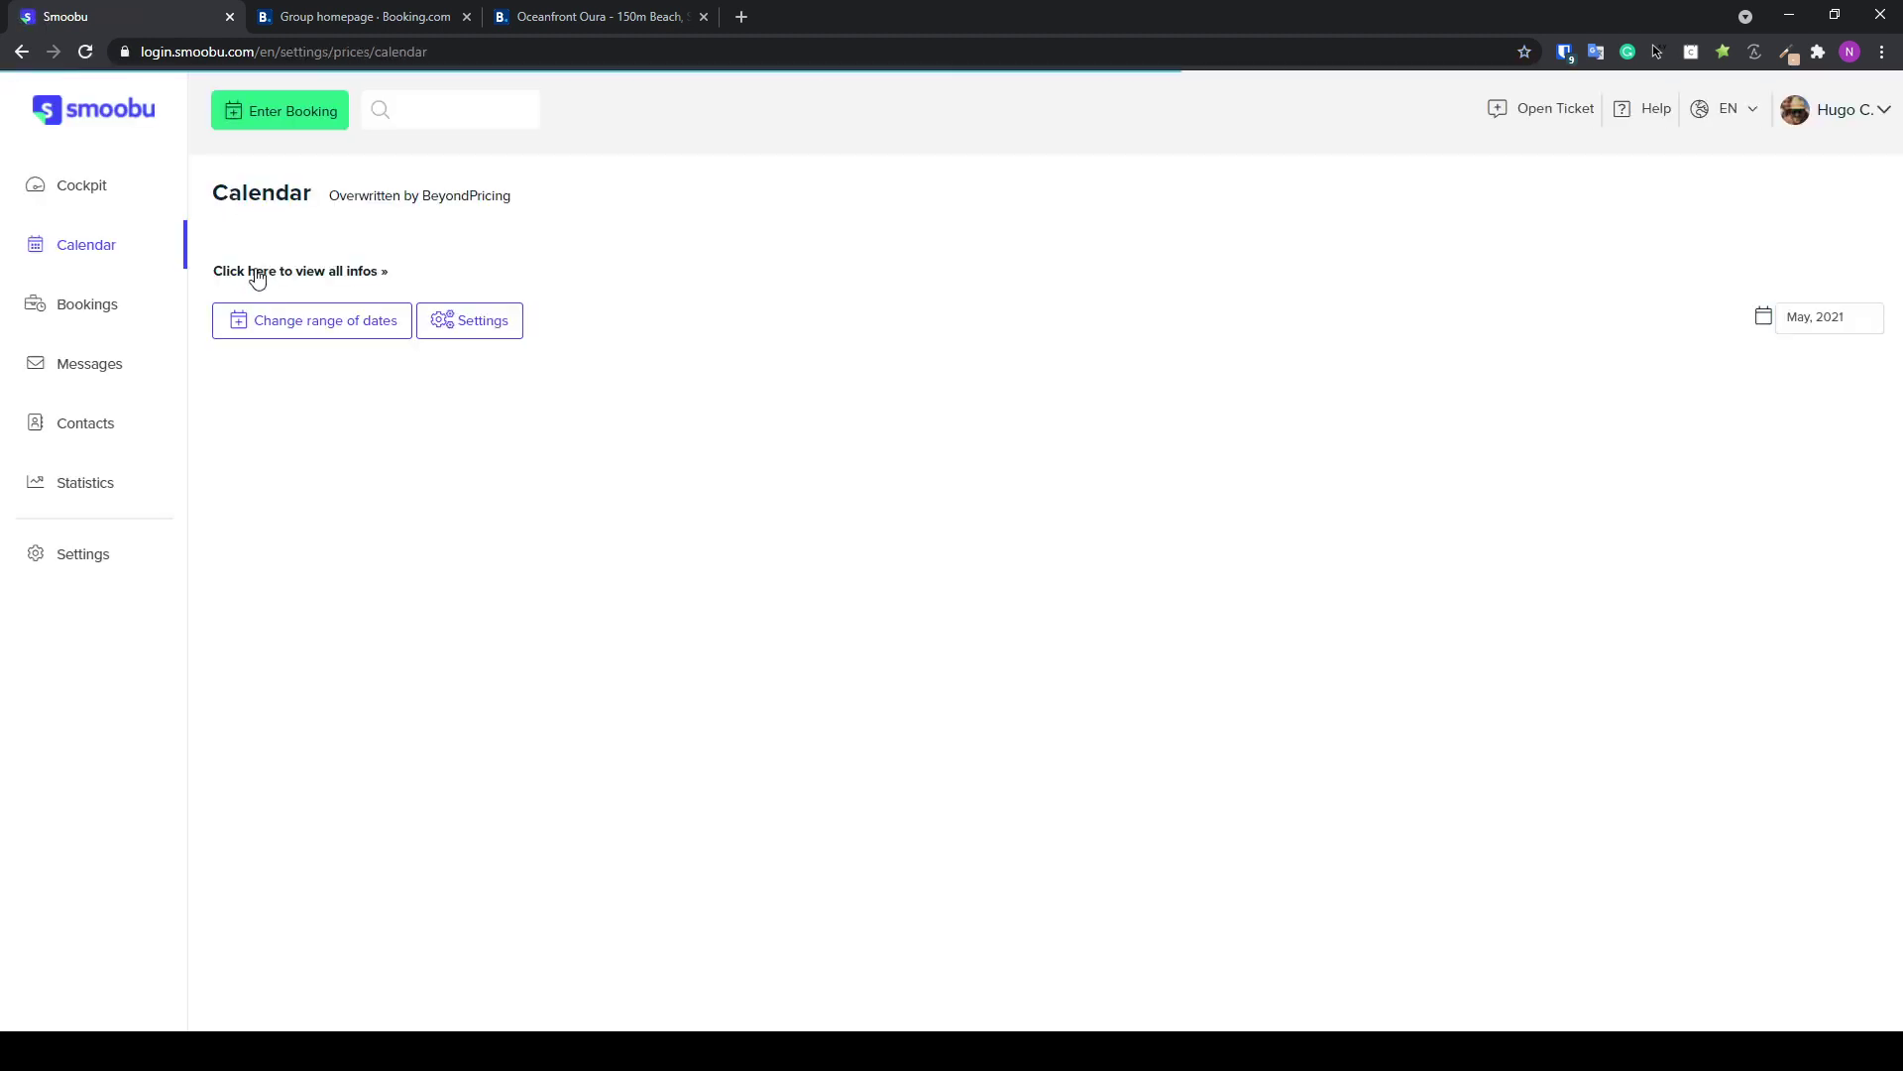
click(349, 647)
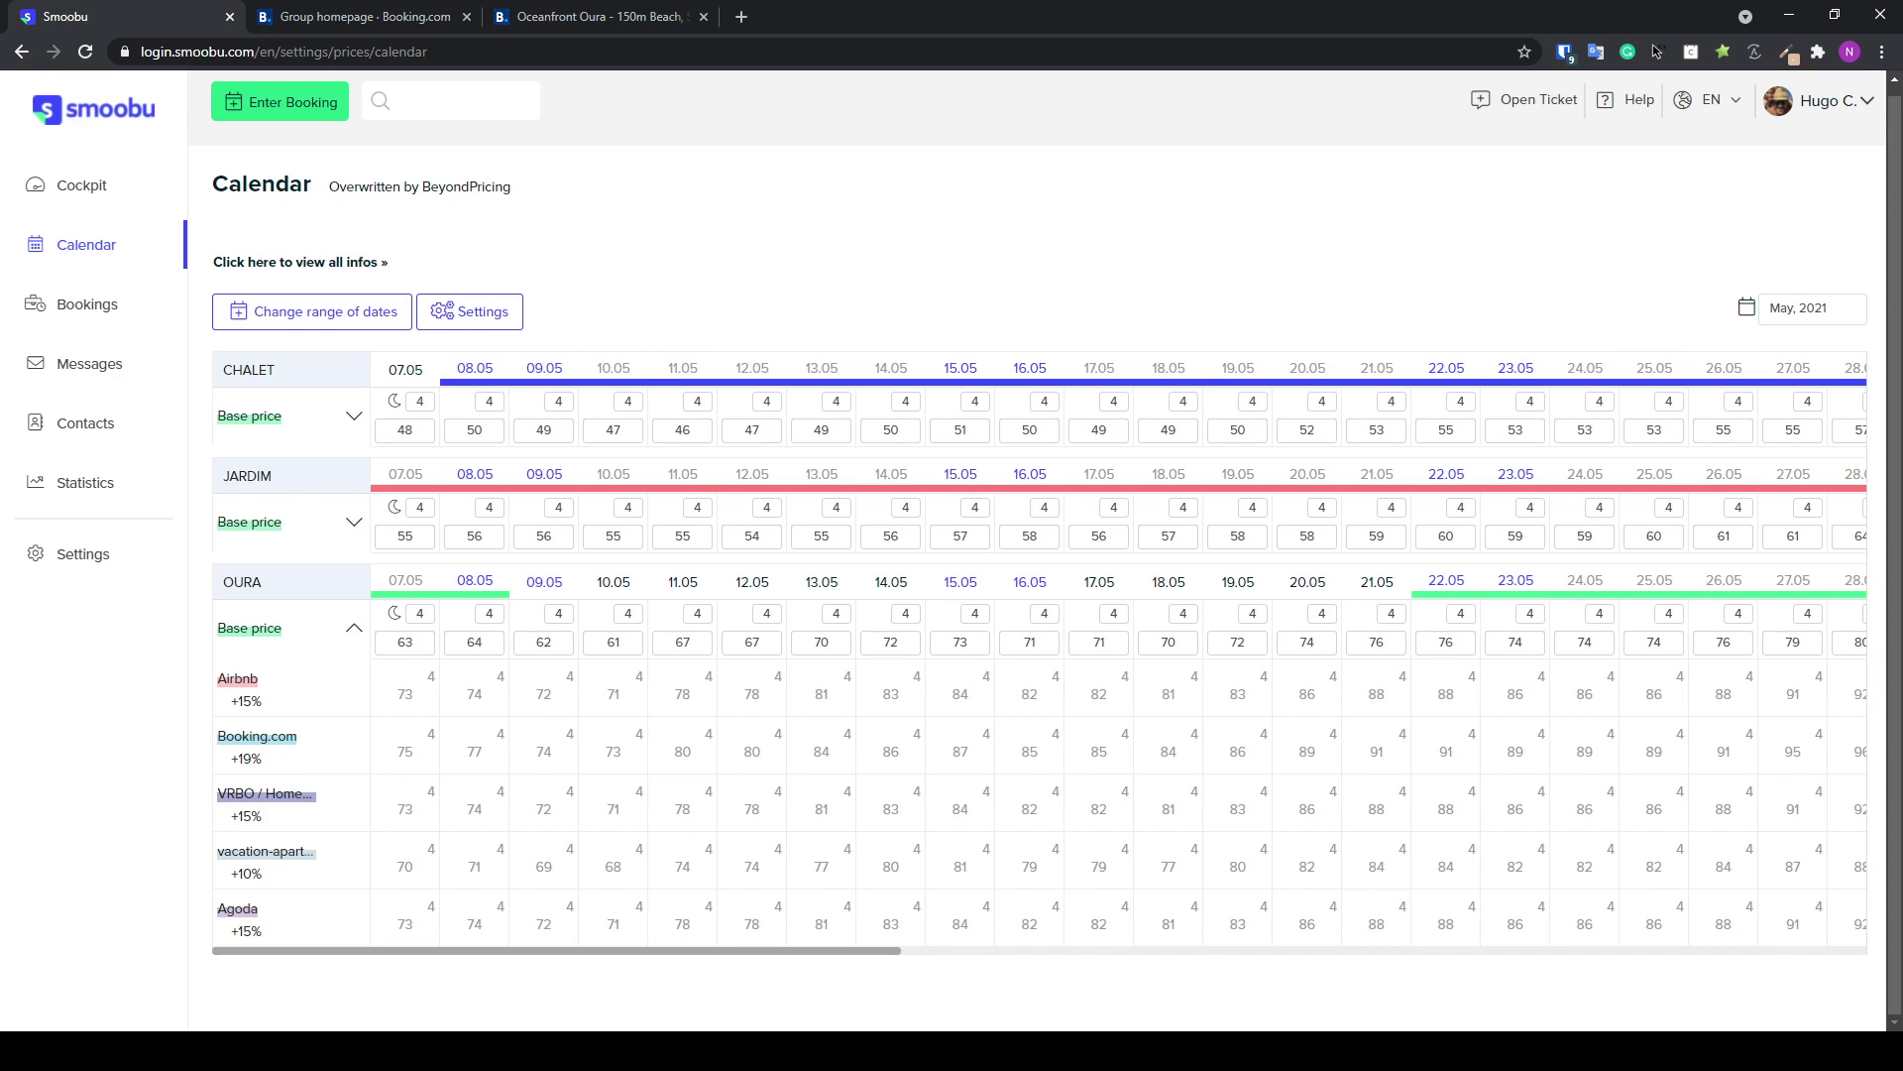
Return to the Cockpit and open the details of CHALET's booking for 5 to 12 June to examine its data and message history
click(94, 188)
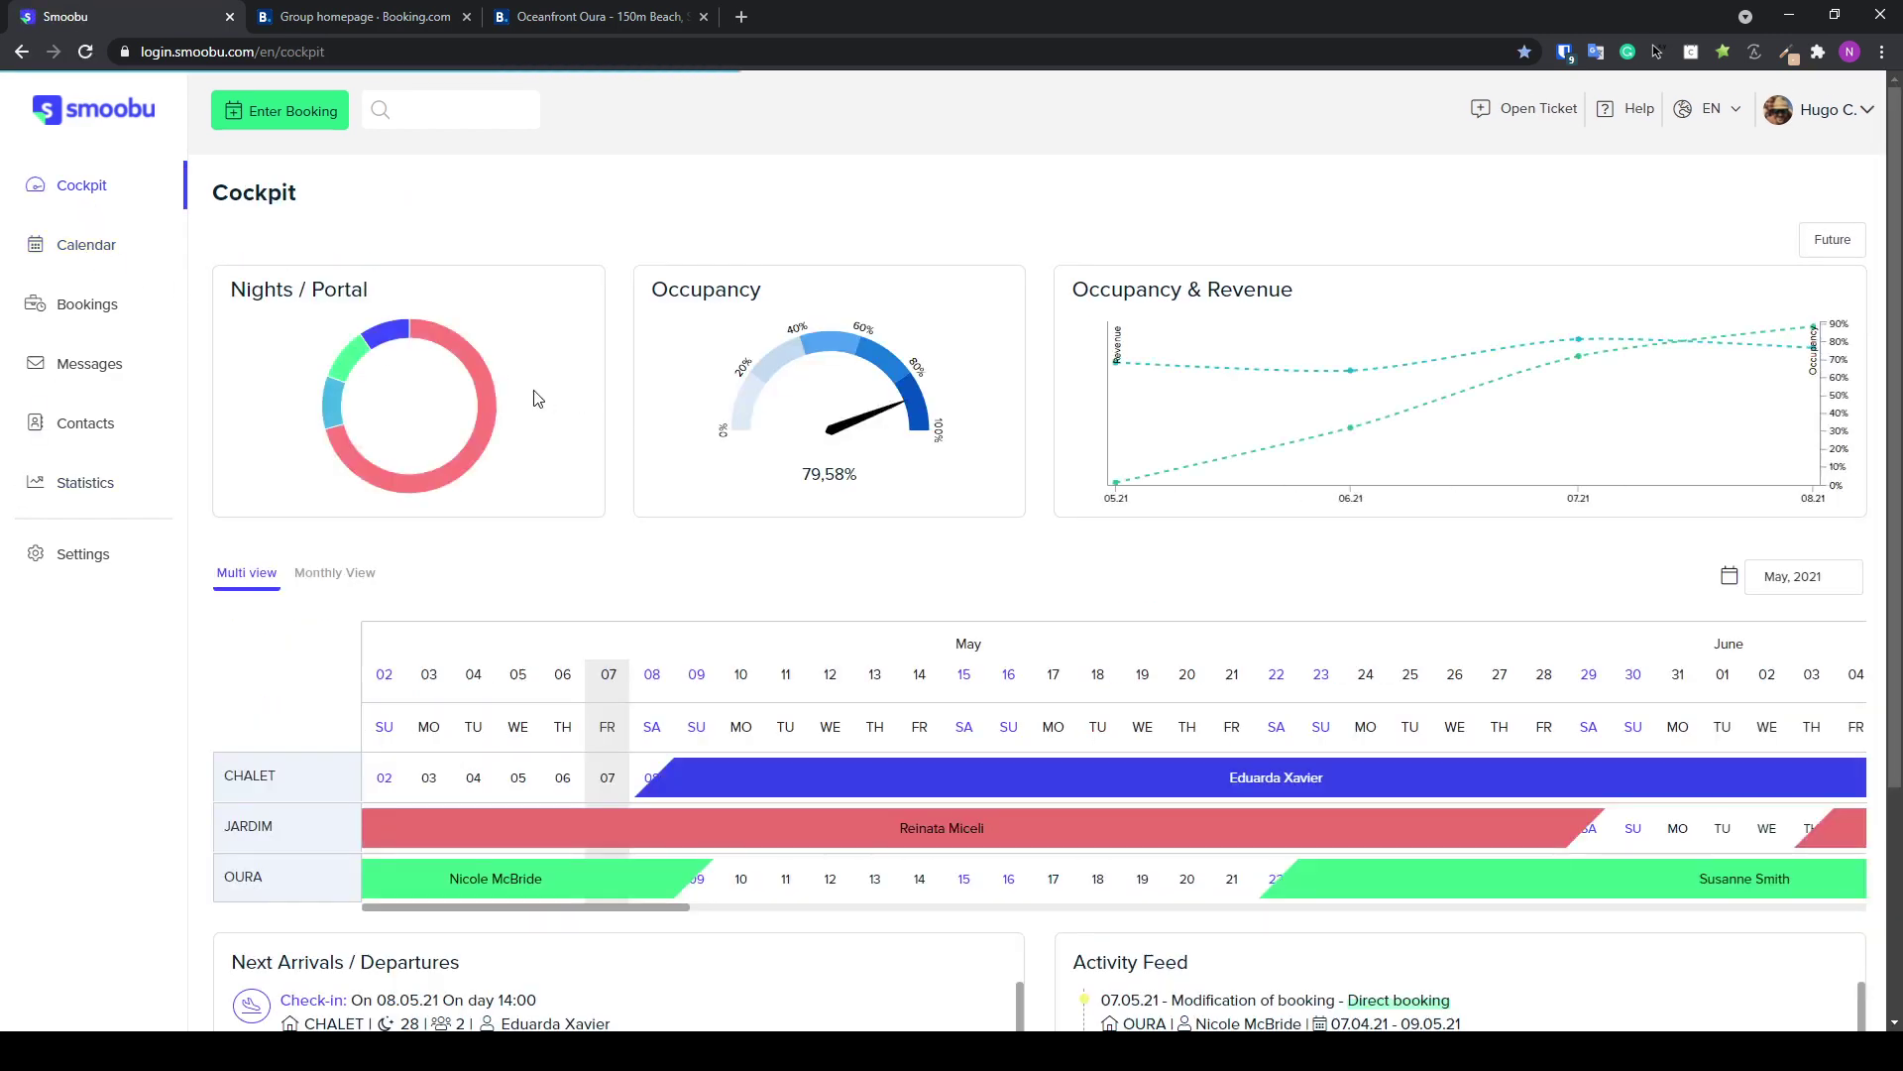
drag(659, 907, 891, 924)
click(992, 776)
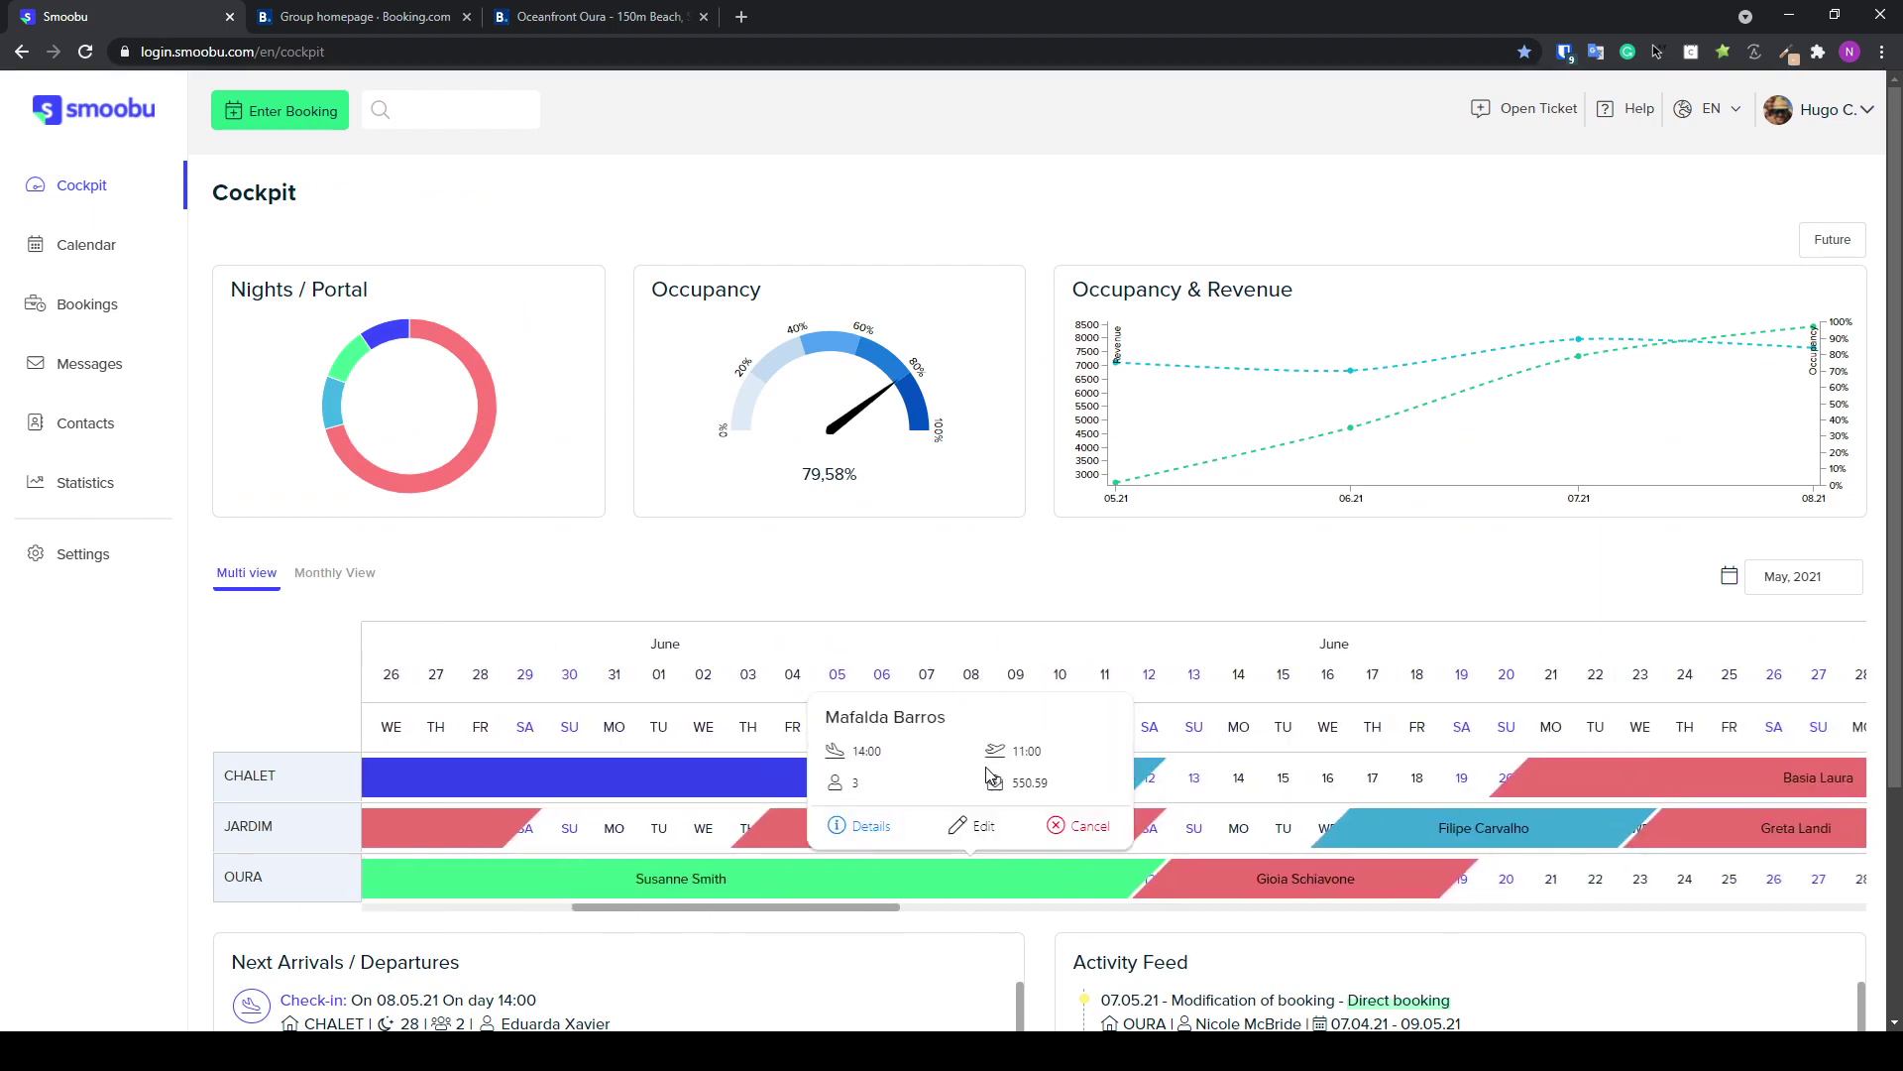
click(859, 832)
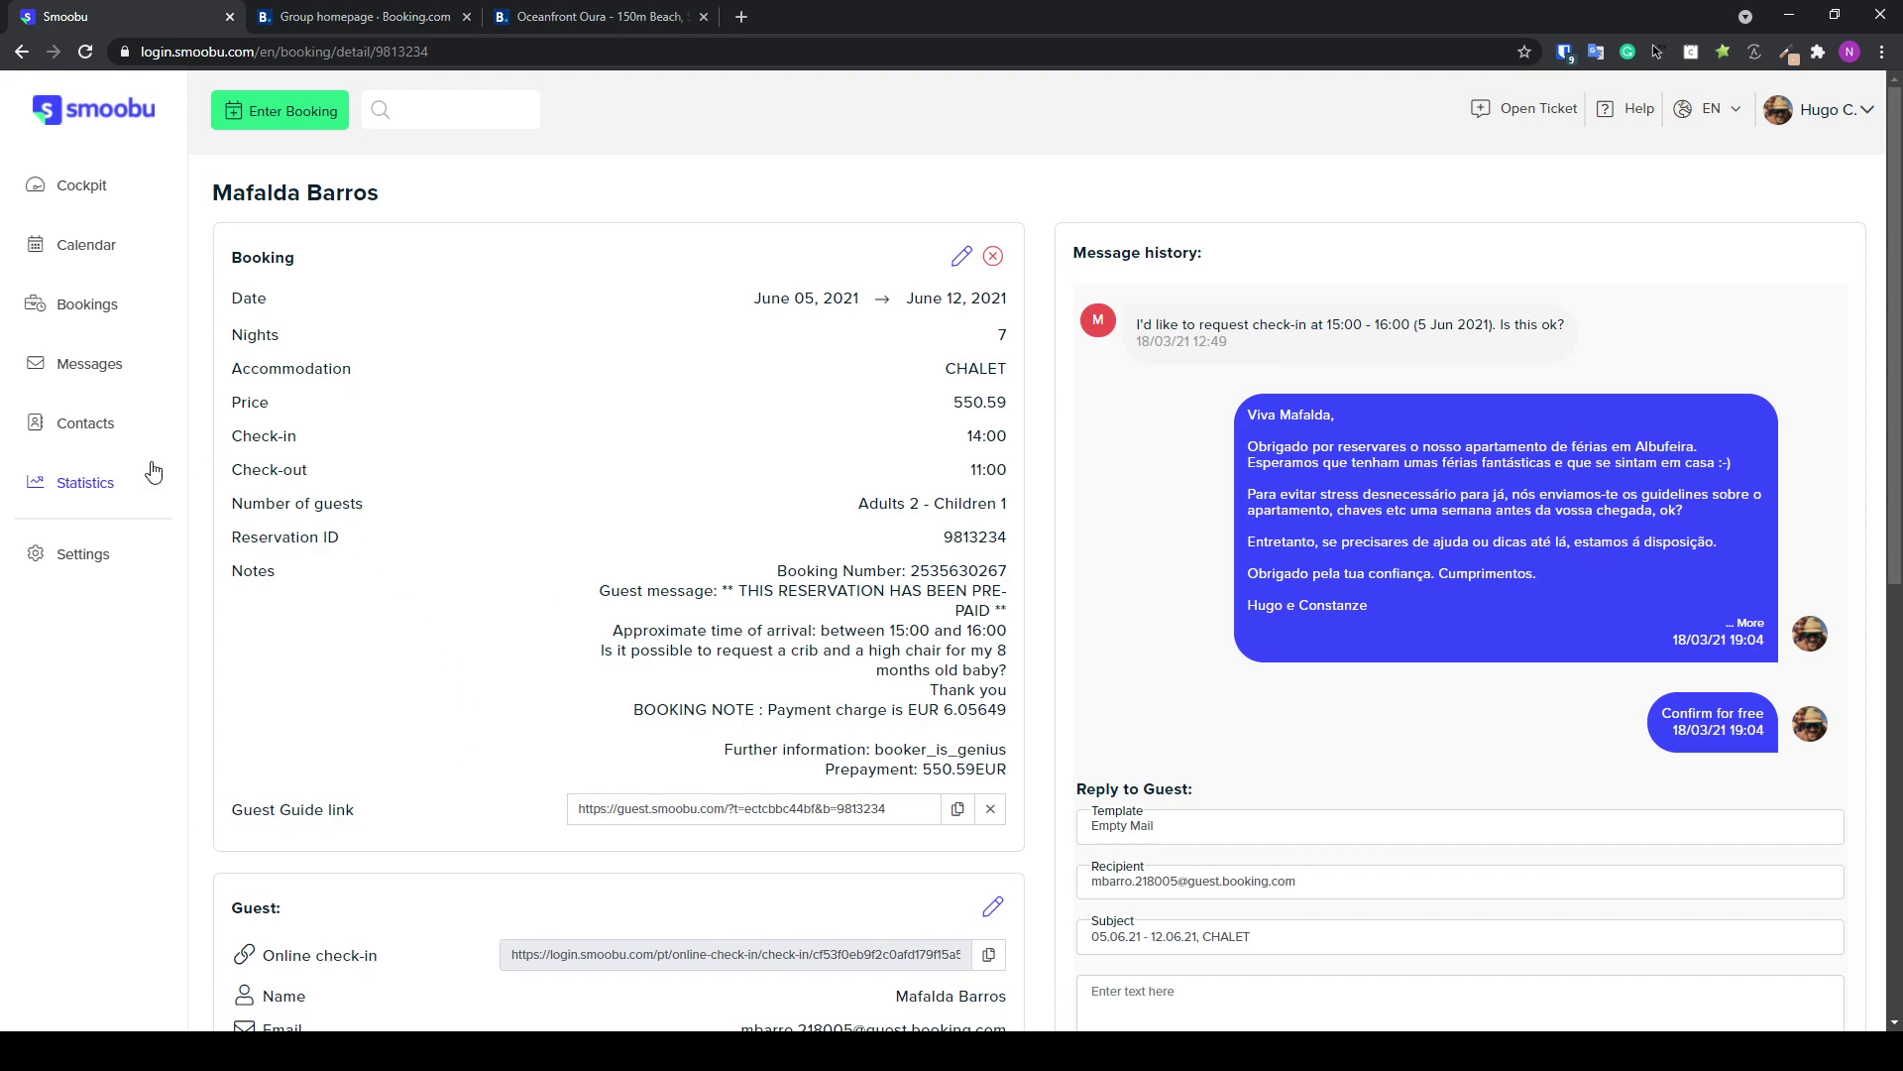
Leave the booking details and open Integrations & Partnerships in the Smoobu settings
click(107, 201)
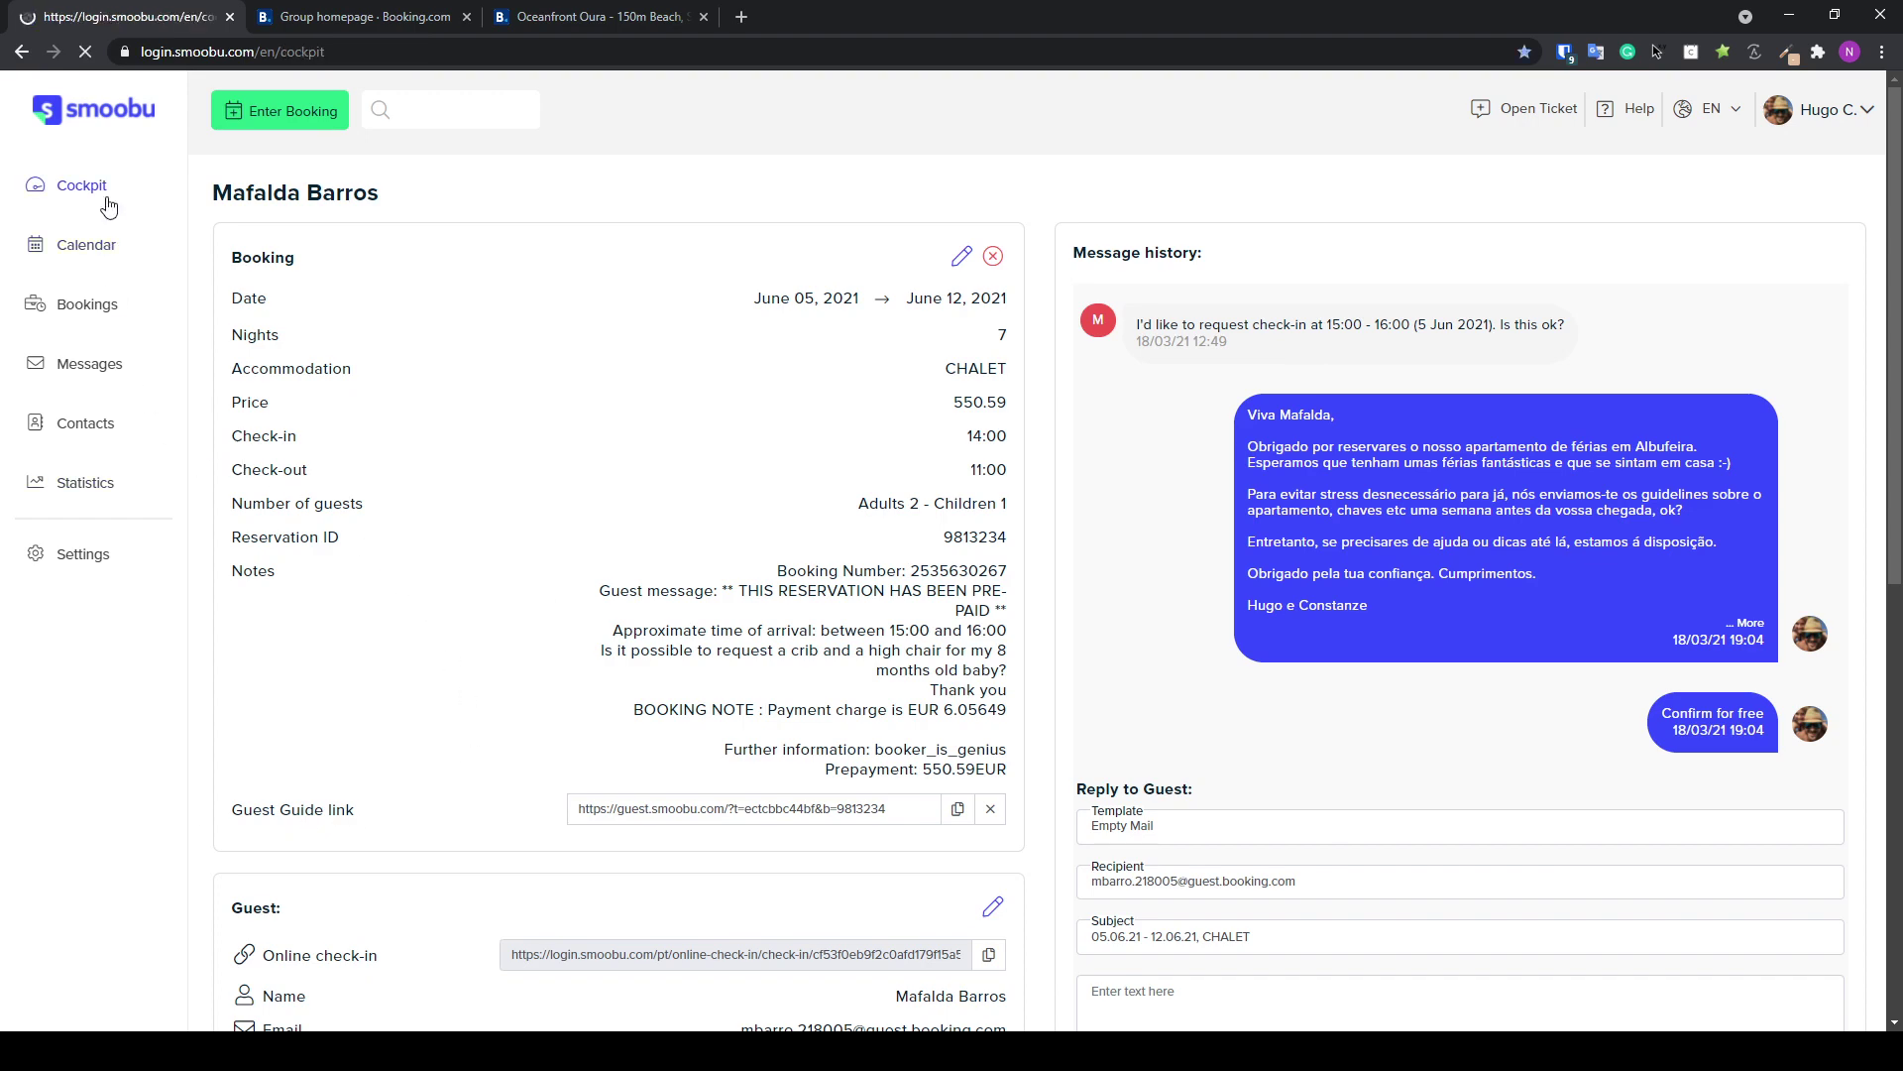
click(97, 567)
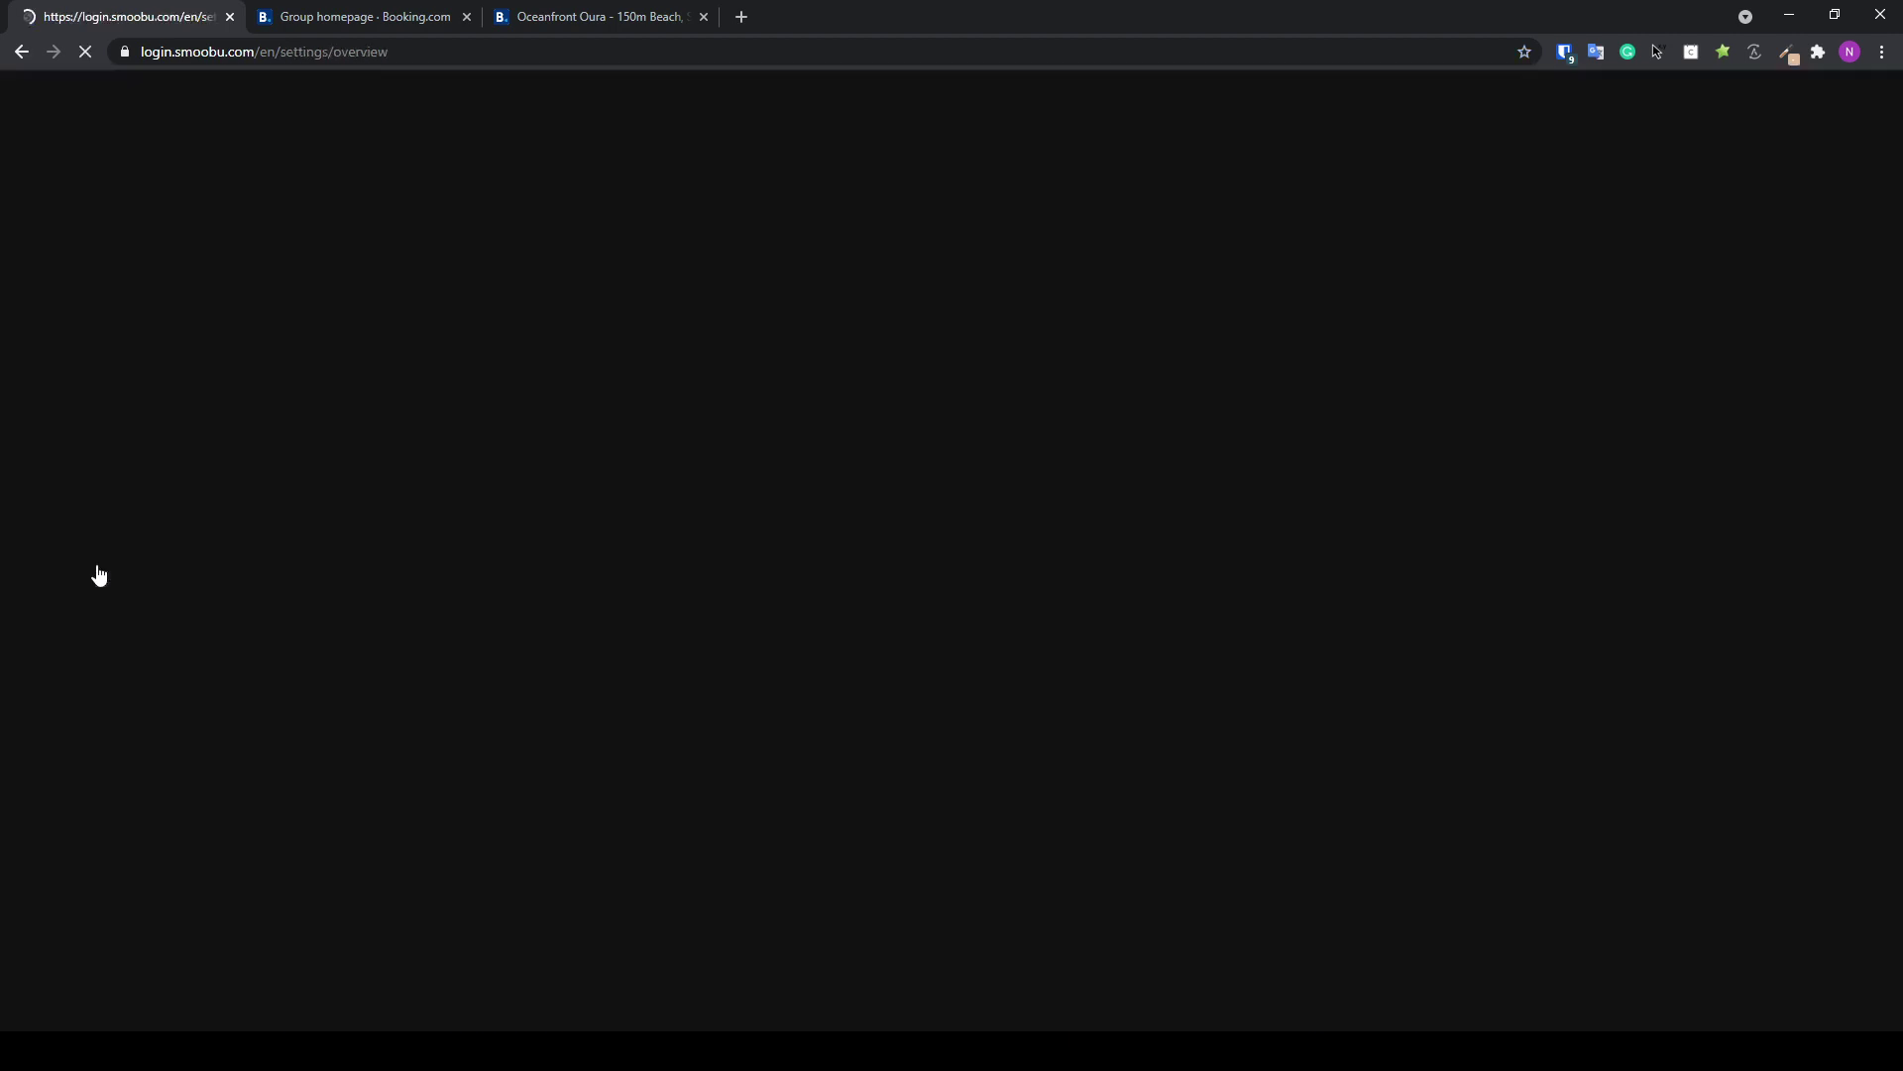
scroll(655, 531, down, 5)
scroll(654, 535, down, 4)
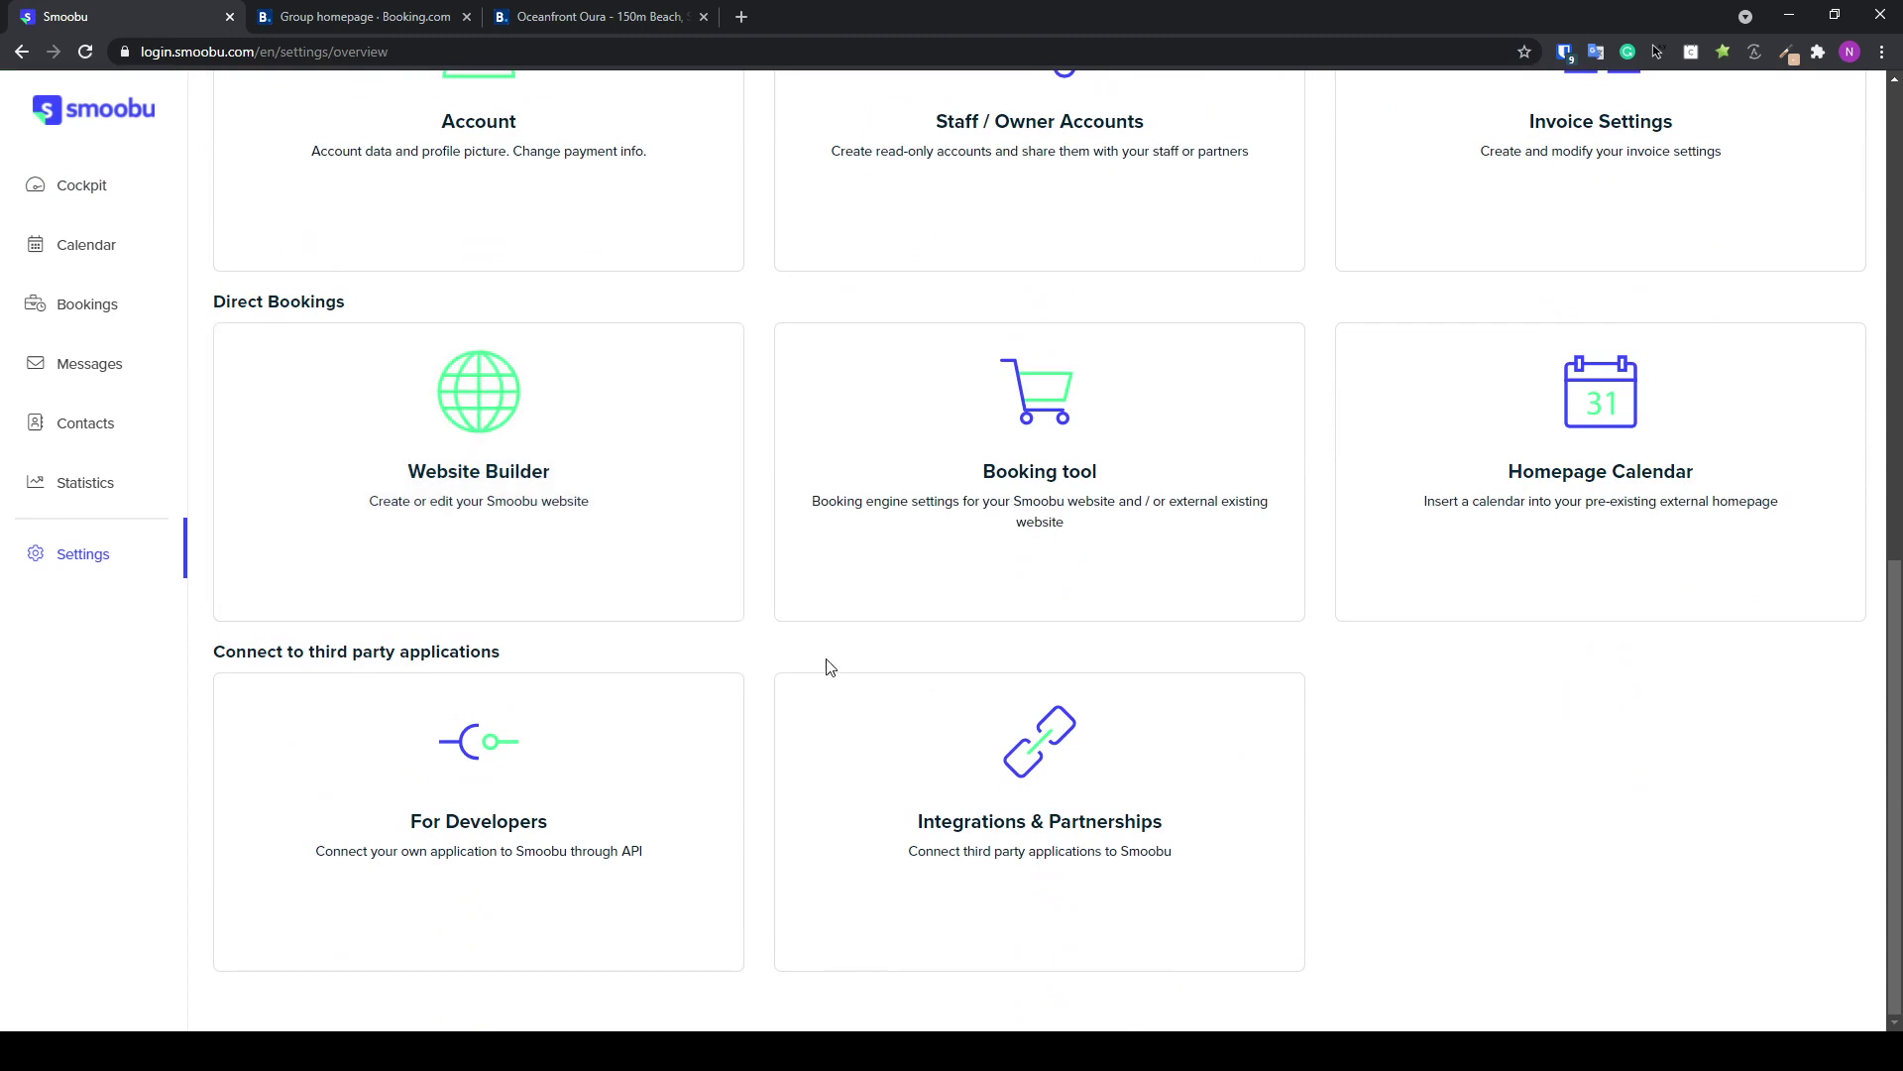
click(911, 721)
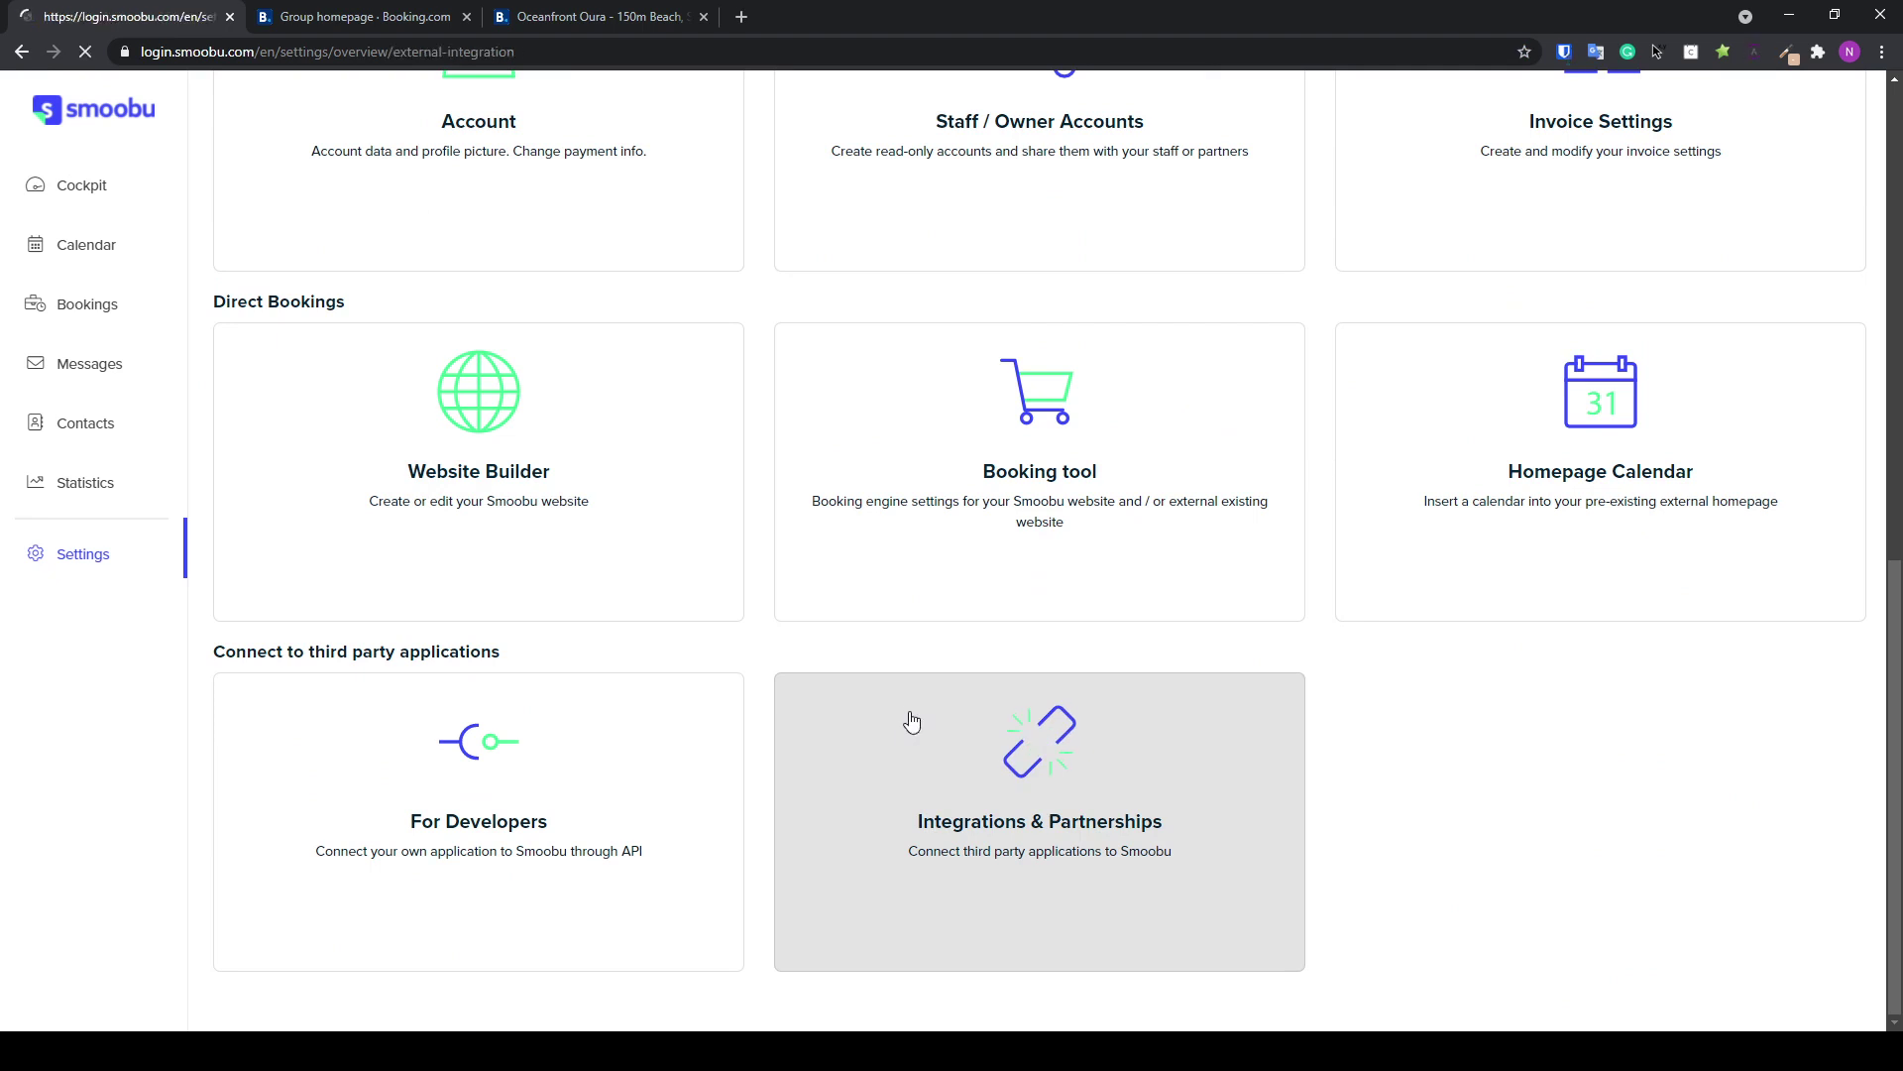